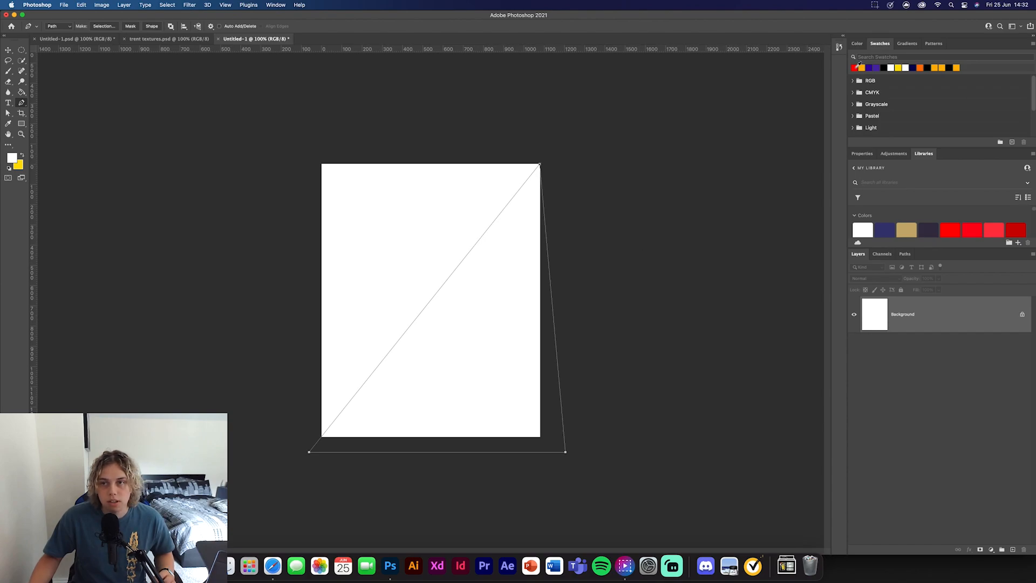
Step: Convert the triangular path into a red shape and scale it up to about 105% so it overshoots the canvas edges
{"action": "left_click", "coordinate": [153, 29]}
{"action": "key", "text": "v"}
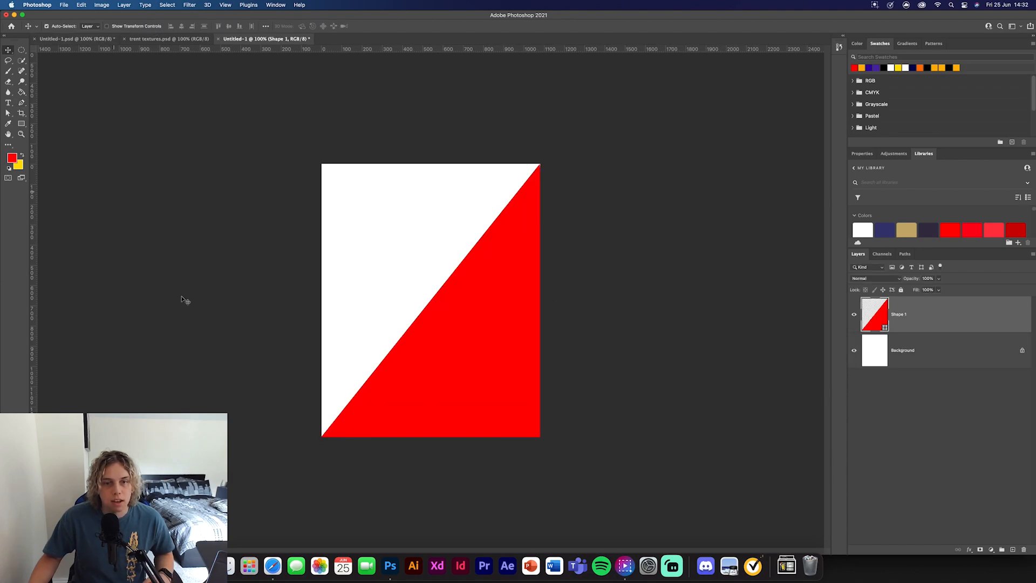
{"action": "key", "text": "super+t"}
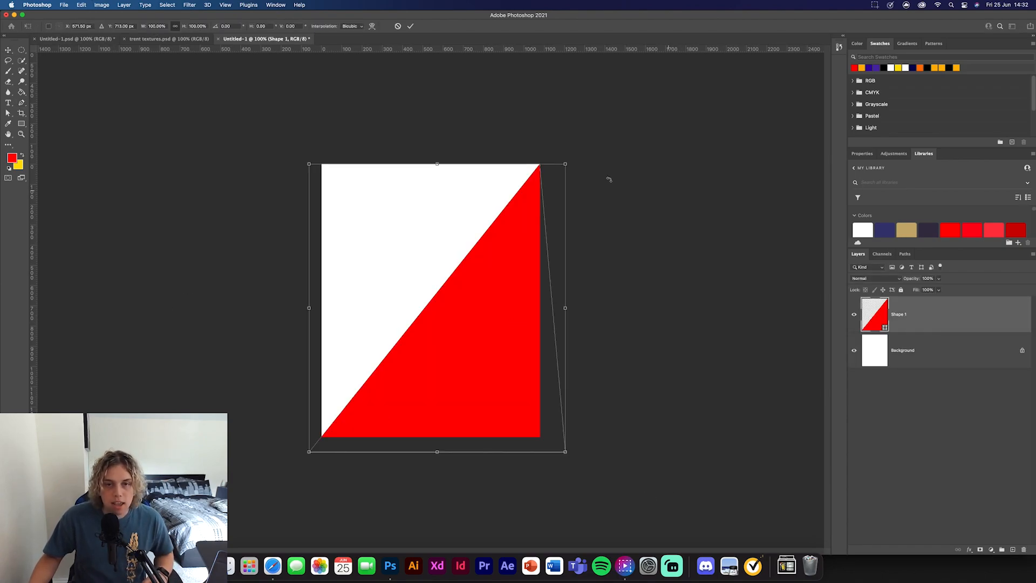
{"action": "left_click_drag", "start_coordinate": [574, 160], "coordinate": [571, 158]}
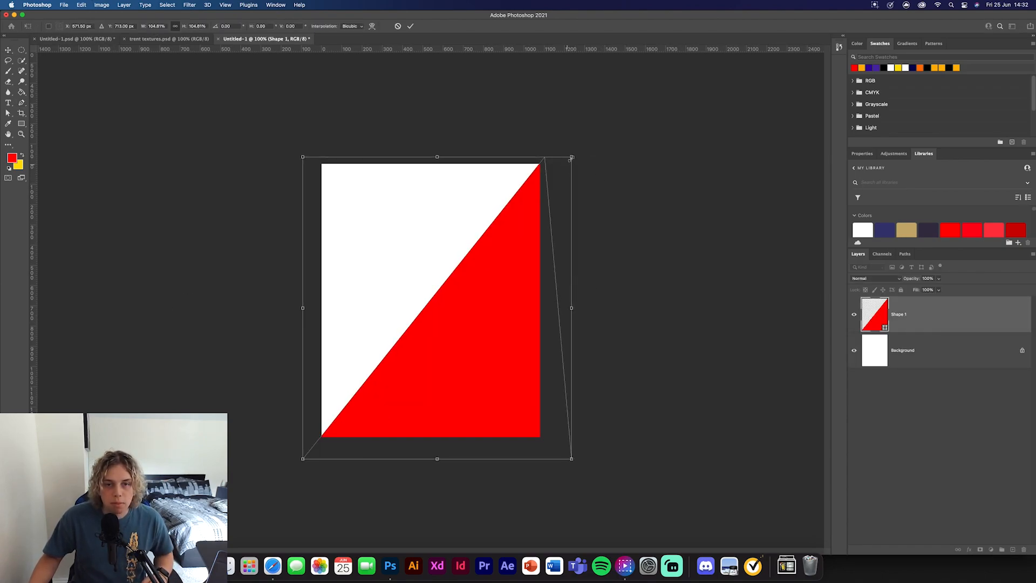
{"action": "left_click", "coordinate": [411, 26]}
{"action": "left_click", "coordinate": [657, 310]}
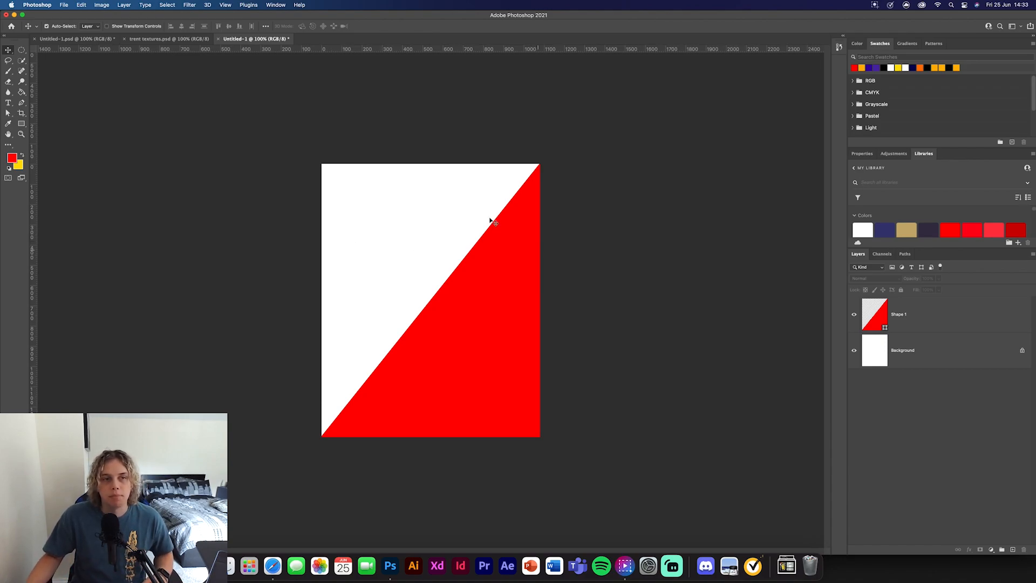
Step: Show the lines group in trent textures.psd, copy it into the poster and place it across the lower part of the diagonal edge
{"action": "left_click", "coordinate": [162, 38]}
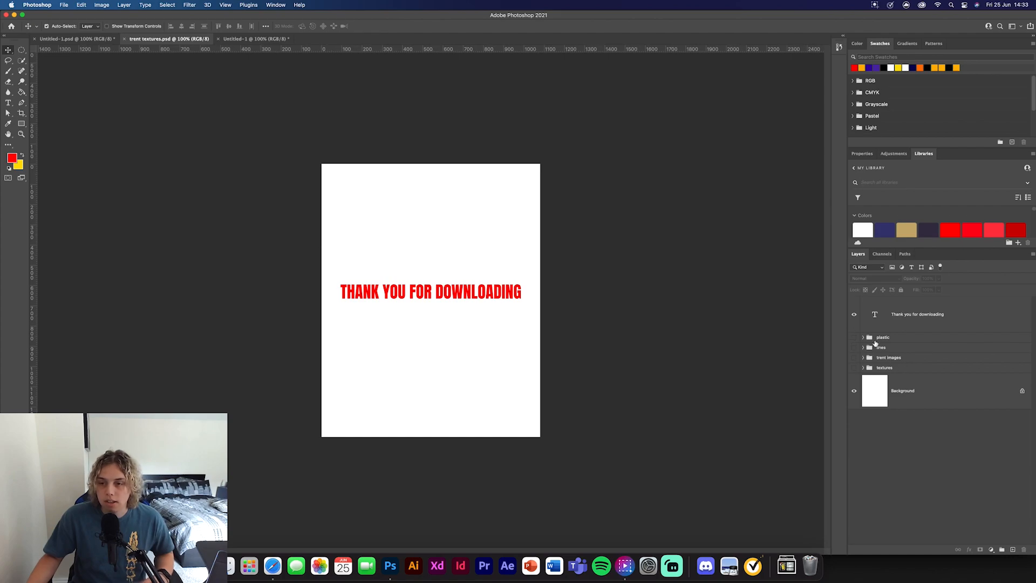
{"action": "left_click", "coordinate": [854, 347]}
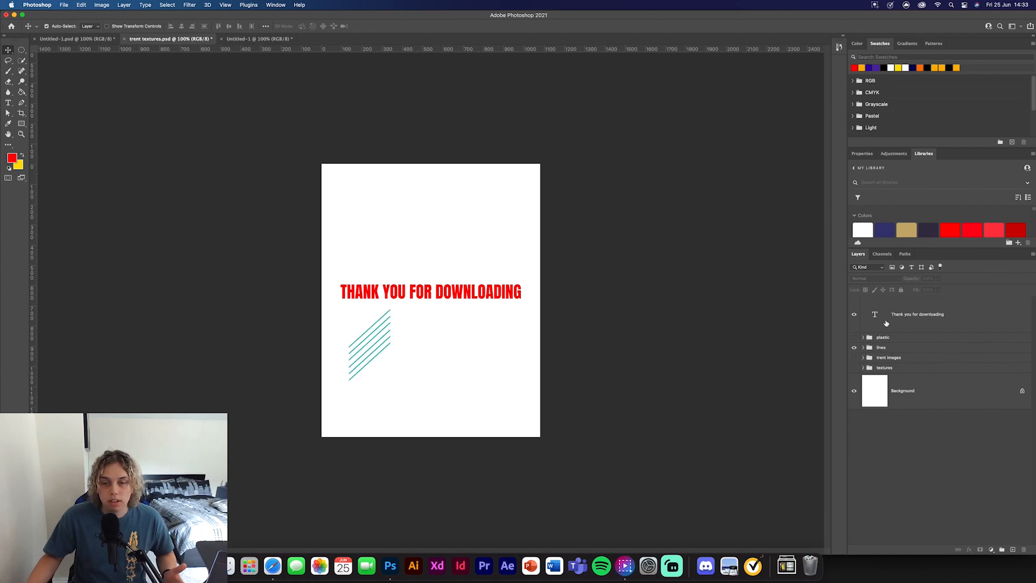
{"action": "left_click", "coordinate": [904, 348]}
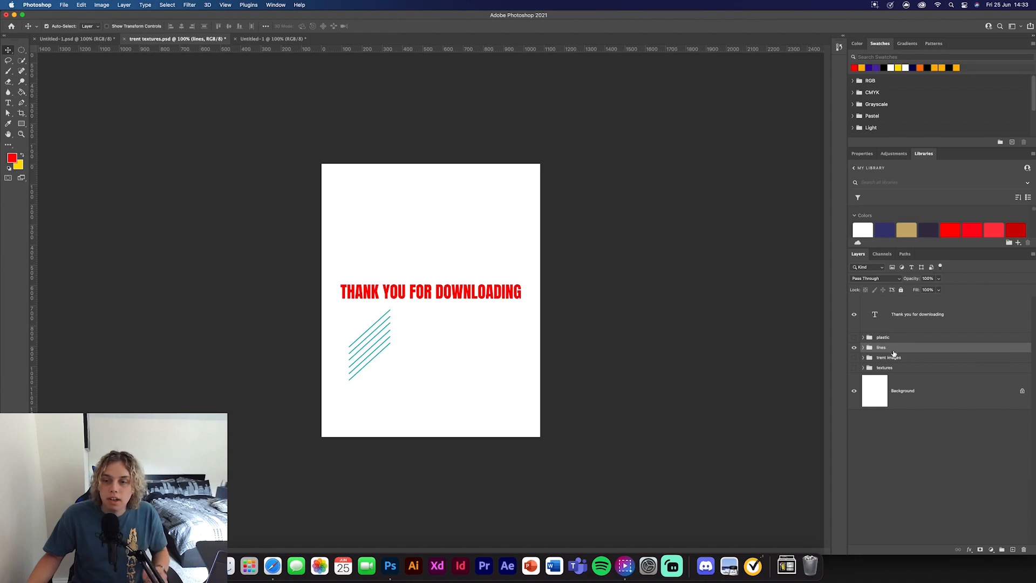
{"action": "left_click_drag", "start_coordinate": [896, 351], "coordinate": [374, 356]}
{"action": "key", "text": "super+t"}
{"action": "left_click", "coordinate": [410, 25]}
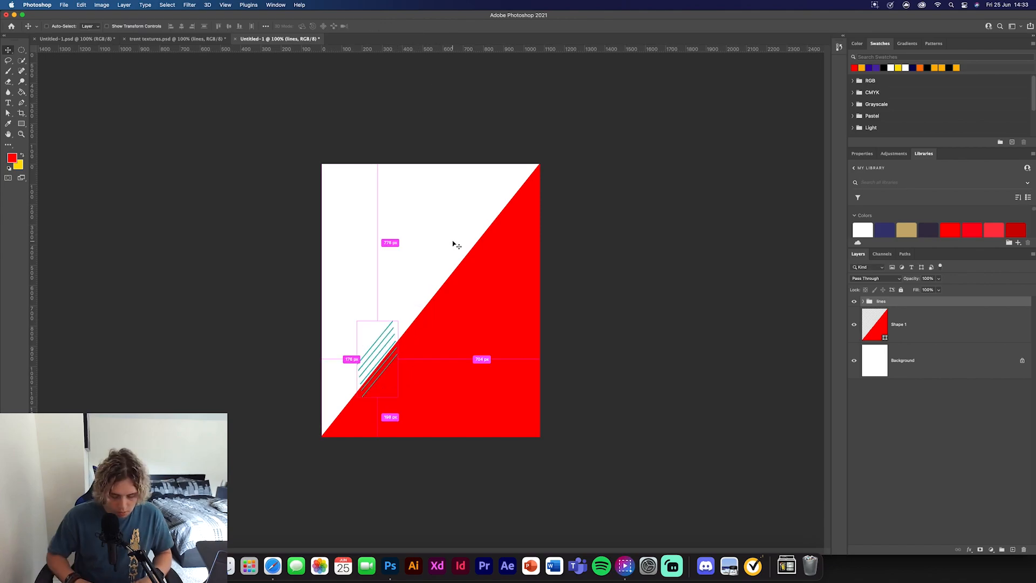
Step: Duplicate the lines group and move the copy up along the diagonal edge towards the poster's upper right
{"action": "key", "text": "super+j"}
{"action": "key", "text": "super+t"}
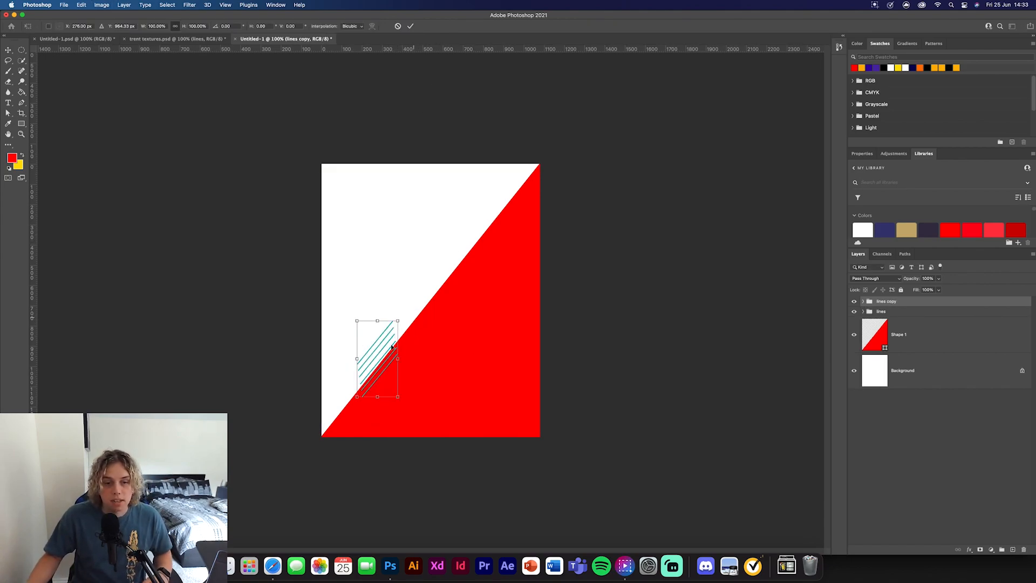
{"action": "left_click_drag", "start_coordinate": [378, 359], "coordinate": [476, 236]}
{"action": "left_click", "coordinate": [411, 27]}
{"action": "left_click", "coordinate": [632, 380]}
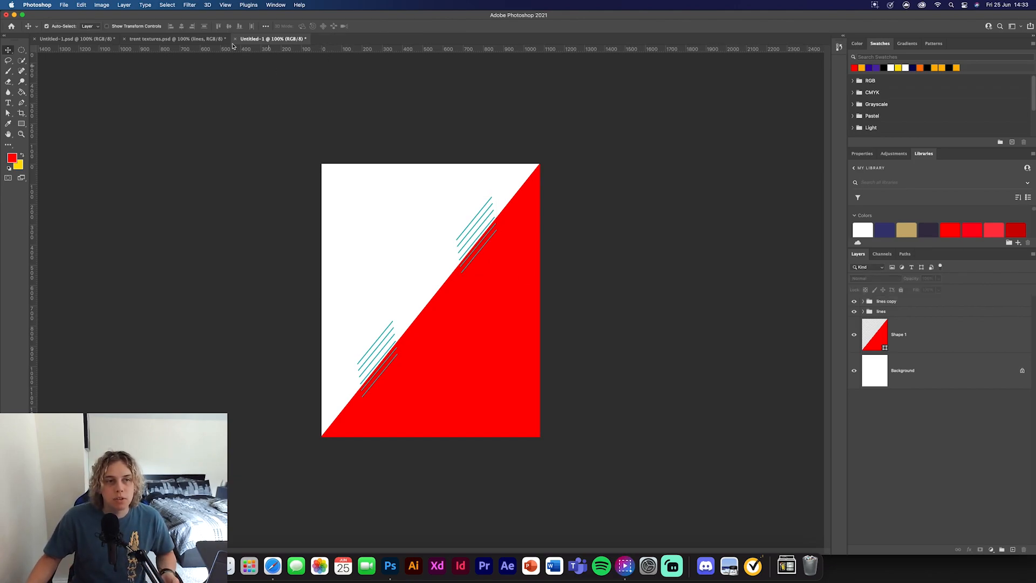
Step: Hide the lines group in trent textures.psd and return to the poster document
{"action": "left_click", "coordinate": [183, 40]}
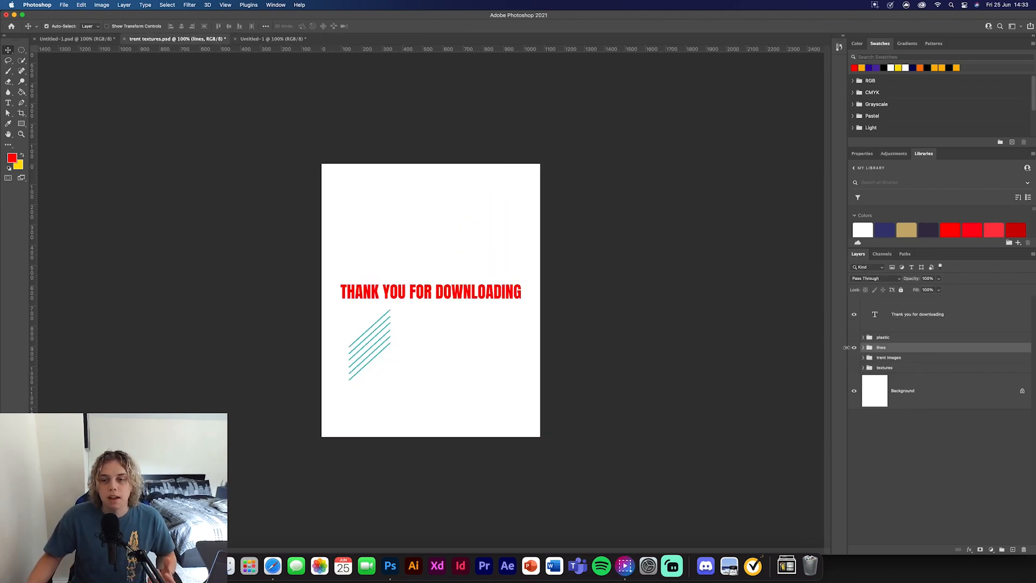
{"action": "left_click", "coordinate": [854, 348]}
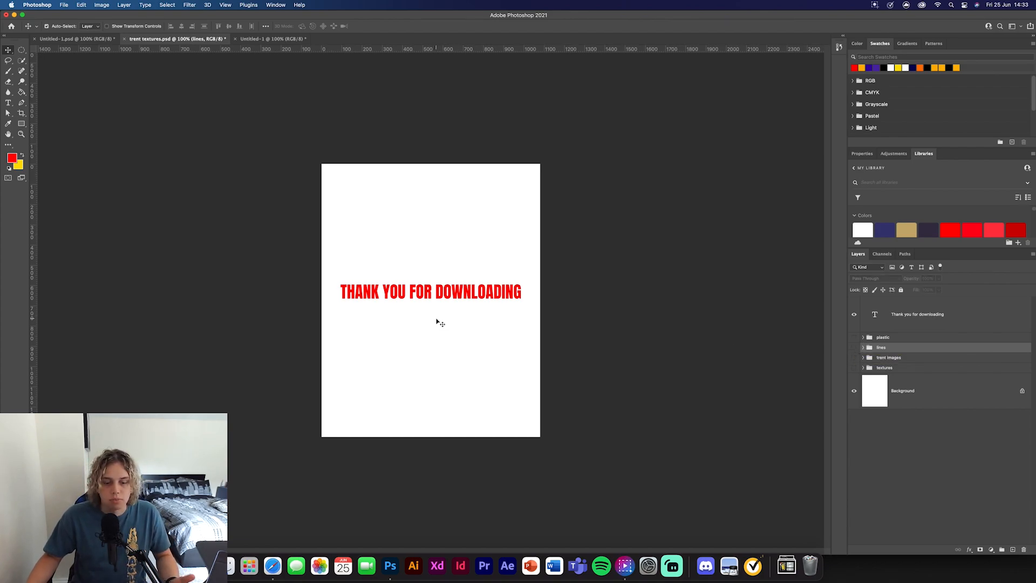
{"action": "left_click", "coordinate": [289, 43]}
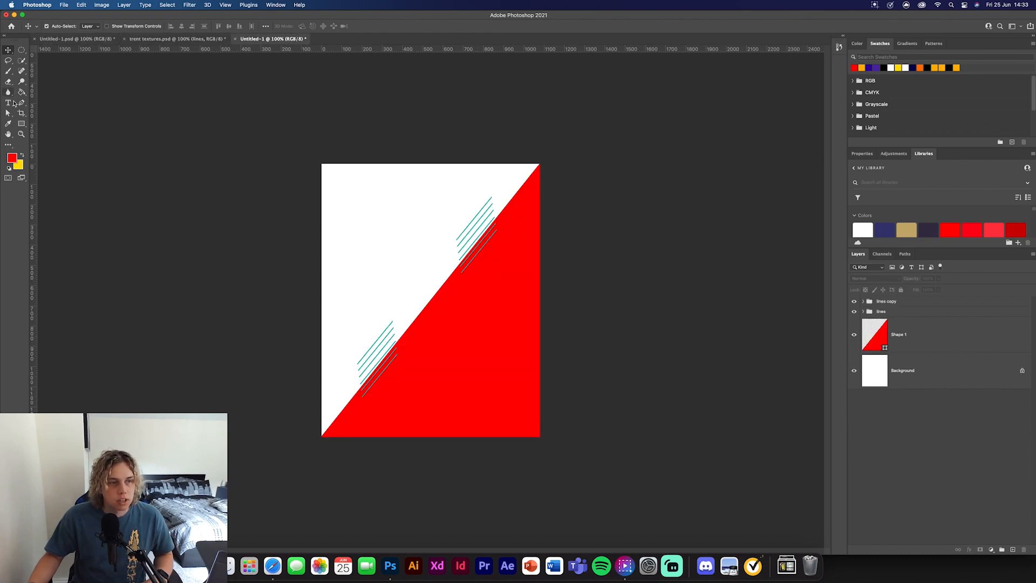
Step: Add the text TRENT and enlarge it to span nearly the full width at the top of the poster
{"action": "left_click", "coordinate": [11, 105]}
{"action": "left_click", "coordinate": [353, 190]}
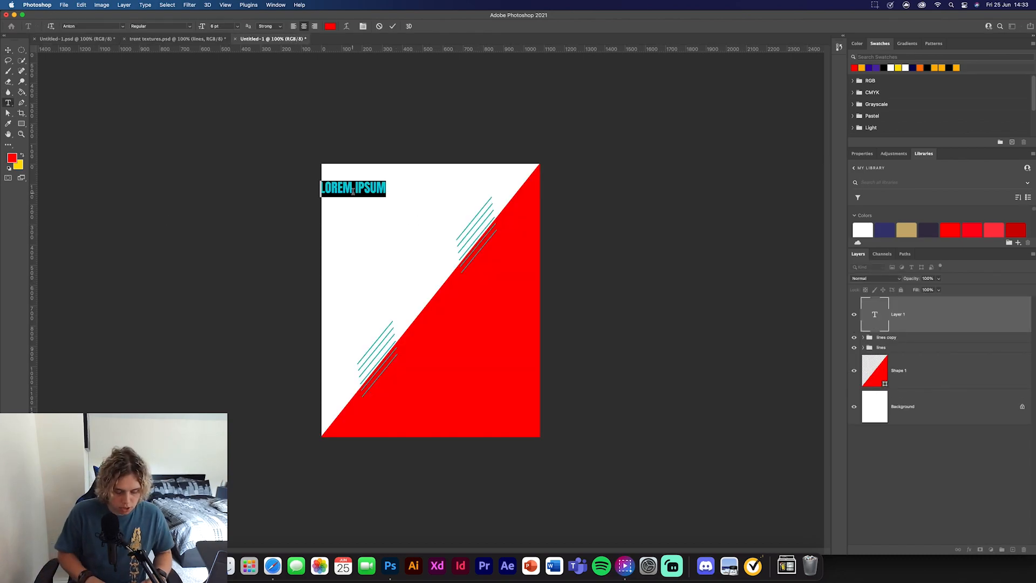
{"action": "type", "text": "TRENT"}
{"action": "key", "text": "super+Return"}
{"action": "key", "text": "super+t"}
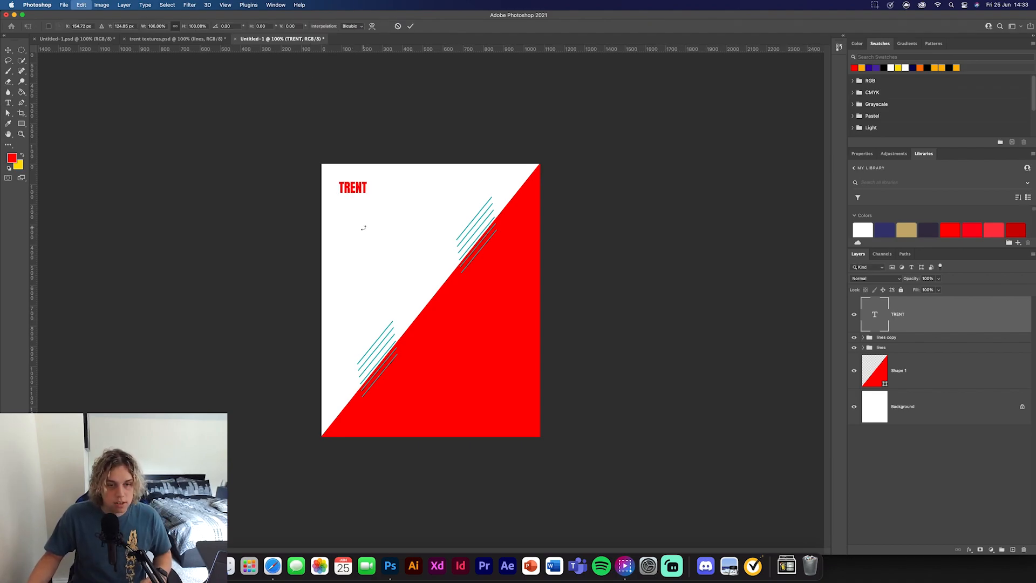
{"action": "left_click_drag", "start_coordinate": [373, 199], "coordinate": [548, 199]}
{"action": "left_click_drag", "start_coordinate": [432, 189], "coordinate": [419, 224]}
{"action": "left_click", "coordinate": [410, 27]}
Step: Colour the TRENT text black and move its layer beneath both lines groups
{"action": "left_click", "coordinate": [891, 68]}
{"action": "left_click", "coordinate": [884, 68]}
{"action": "left_click", "coordinate": [892, 68]}
{"action": "left_click", "coordinate": [873, 278]}
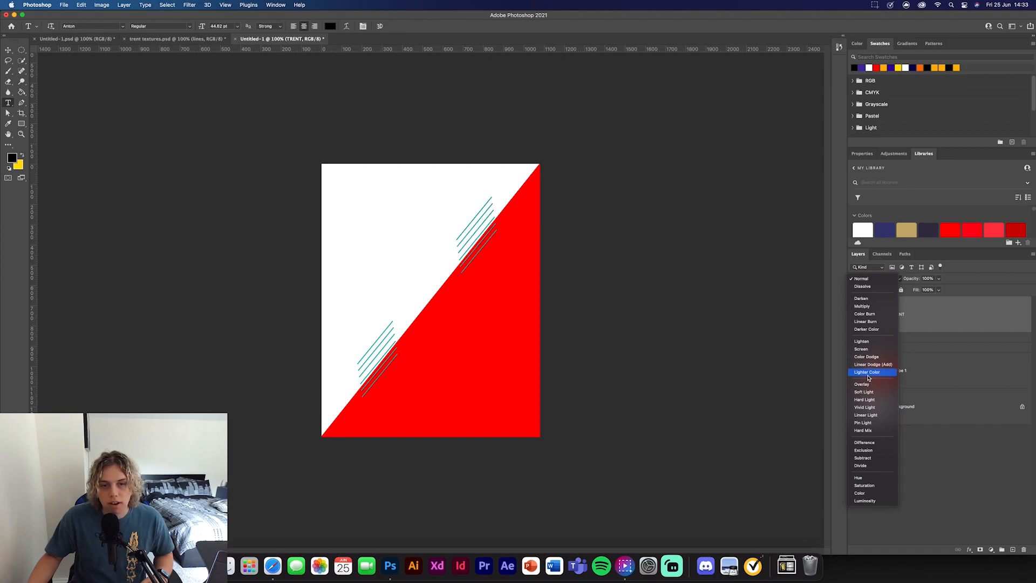
{"action": "left_click", "coordinate": [975, 326]}
{"action": "left_click_drag", "start_coordinate": [959, 310], "coordinate": [954, 360]}
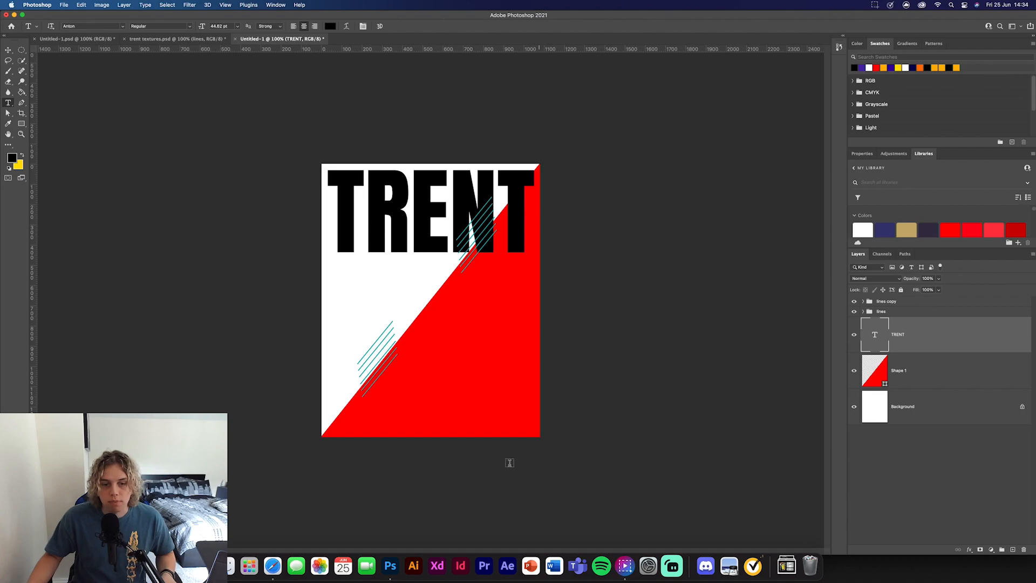
Step: In trent textures.psd, expand and show the textures group and hide the Thank you for downloading text
{"action": "left_click", "coordinate": [8, 51]}
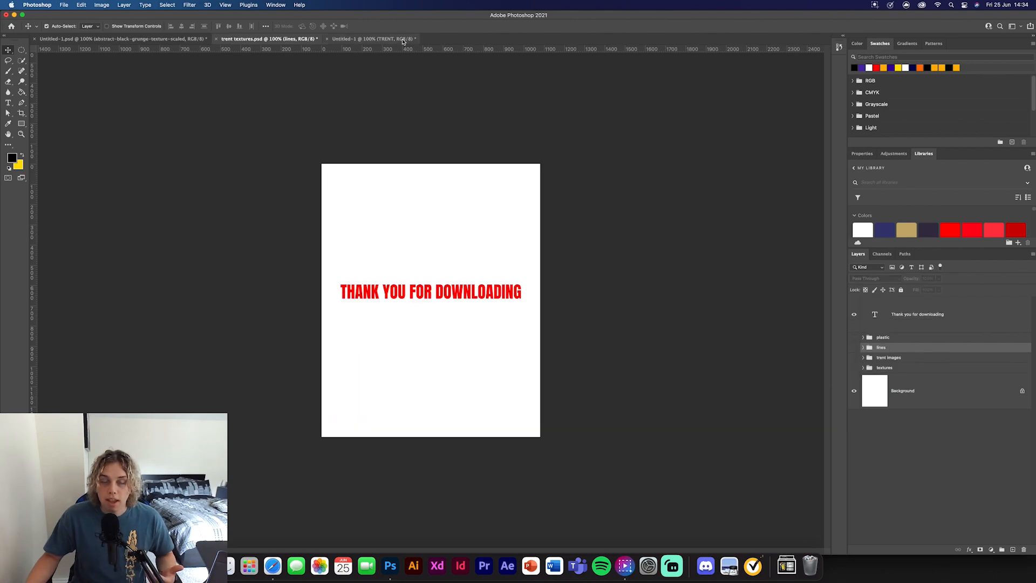
{"action": "left_click", "coordinate": [405, 39]}
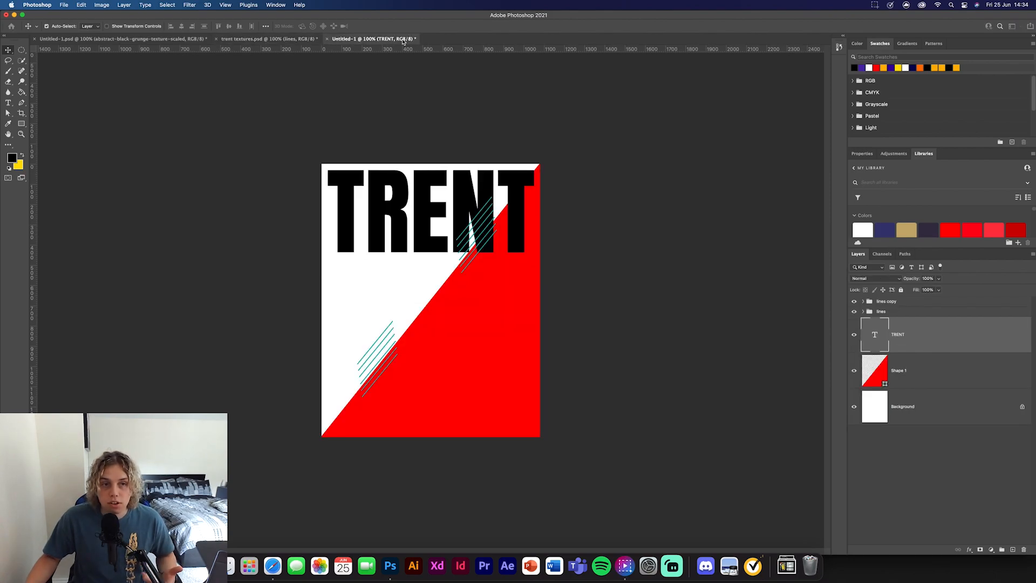
{"action": "left_click", "coordinate": [281, 38]}
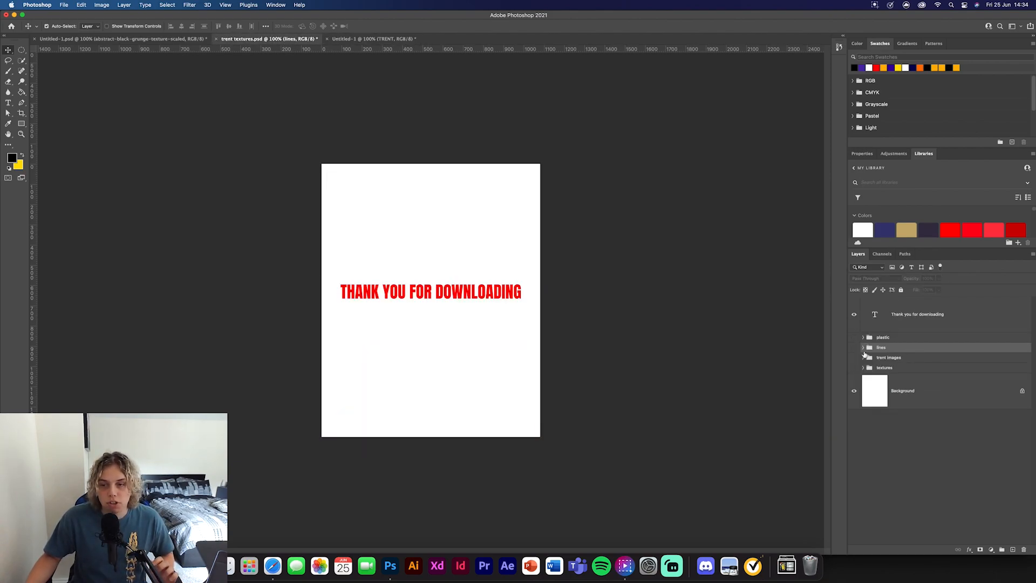
{"action": "left_click", "coordinate": [863, 367]}
{"action": "left_click", "coordinate": [855, 368]}
{"action": "scroll", "coordinate": [965, 468], "scroll_direction": "down", "scroll_amount": 5}
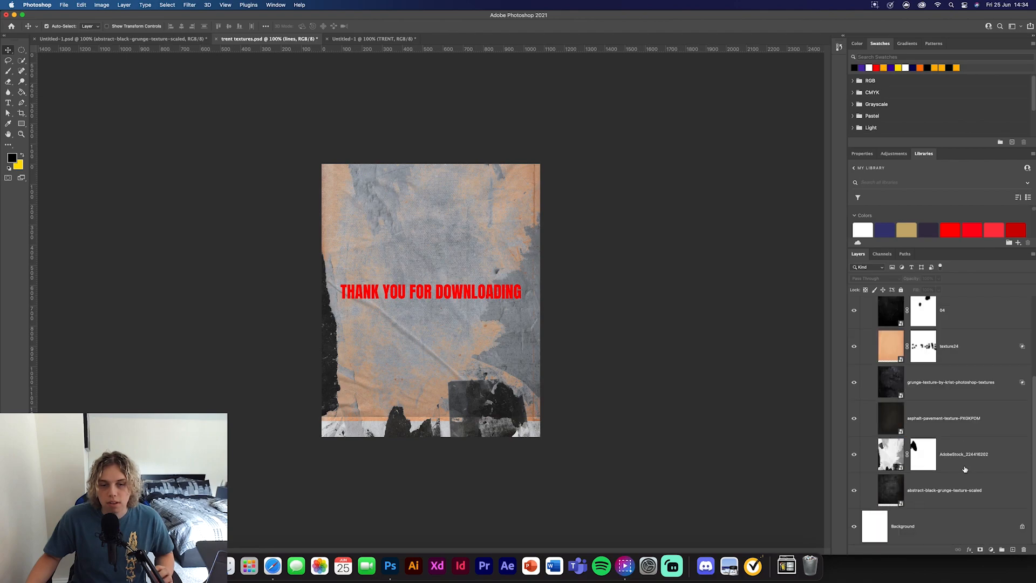
{"action": "scroll", "coordinate": [956, 458], "scroll_direction": "up", "scroll_amount": 5}
{"action": "left_click", "coordinate": [854, 318]}
{"action": "scroll", "coordinate": [990, 463], "scroll_direction": "down", "scroll_amount": 3}
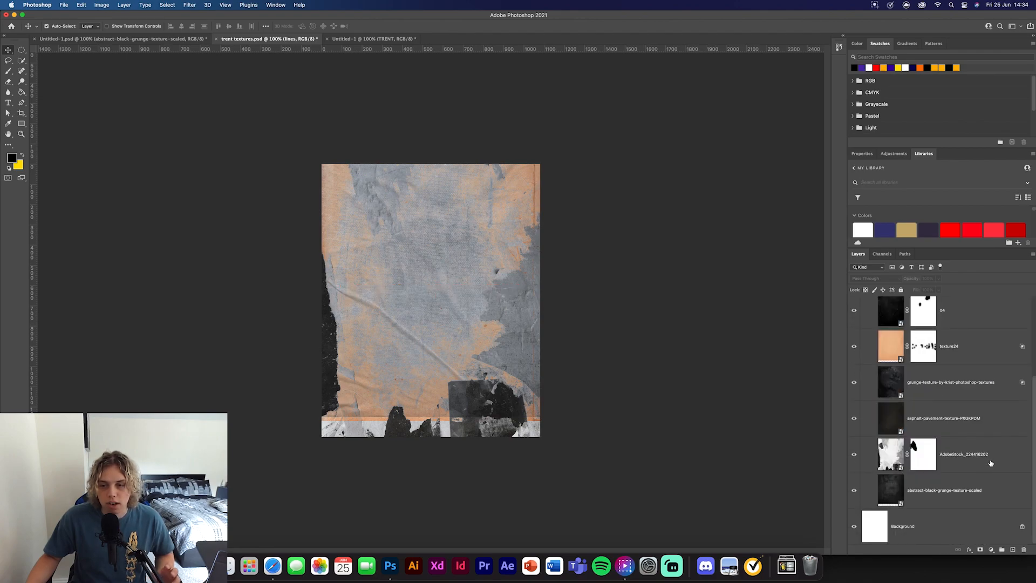
Step: Copy the abstract-black-grunge-texture-scaled layer into the poster and resize it to cover the whole canvas
{"action": "left_click", "coordinate": [956, 496]}
{"action": "left_click_drag", "start_coordinate": [987, 497], "coordinate": [445, 273]}
{"action": "key", "text": "super+t"}
{"action": "left_click_drag", "start_coordinate": [453, 360], "coordinate": [447, 360]}
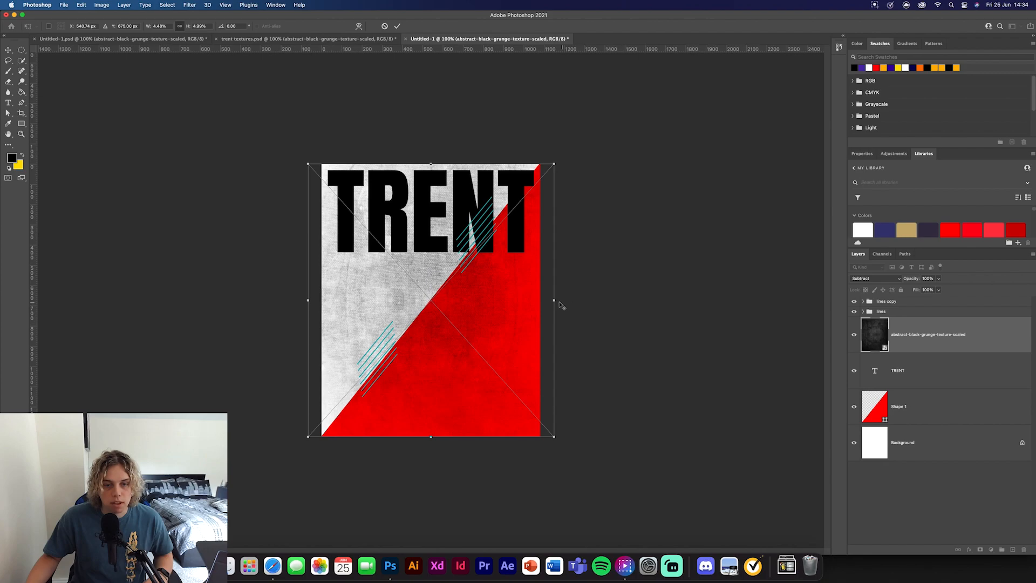
{"action": "left_click_drag", "start_coordinate": [569, 299], "coordinate": [587, 299]}
{"action": "left_click", "coordinate": [397, 27]}
Step: Move the TRENT text layer above the grunge texture and set its blend mode to Overlay
{"action": "left_click_drag", "start_coordinate": [898, 371], "coordinate": [888, 319]}
{"action": "left_click", "coordinate": [877, 279]}
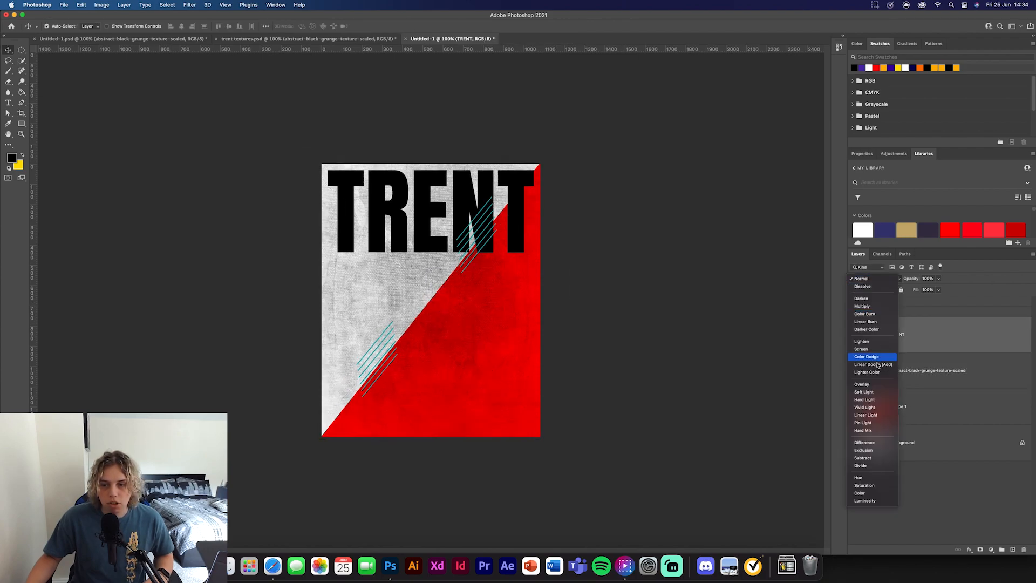
{"action": "key", "text": "Return"}
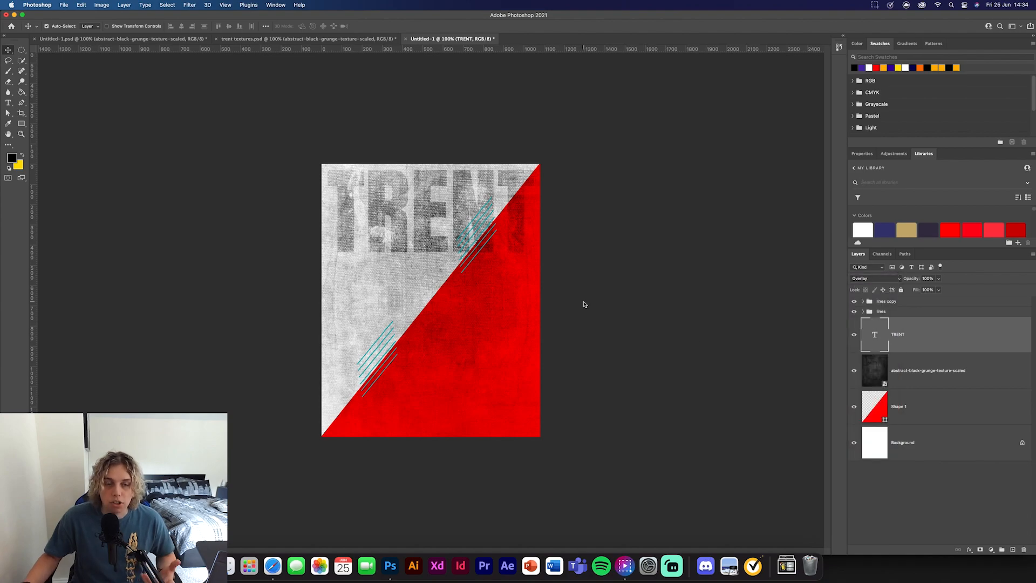
Step: Duplicate the TRENT text twice, placing one copy across the middle and the other along the bottom of the poster
{"action": "key", "text": "ctrl+j"}
{"action": "key", "text": "ctrl+t"}
{"action": "left_click_drag", "start_coordinate": [451, 211], "coordinate": [468, 294]}
{"action": "left_click", "coordinate": [410, 27]}
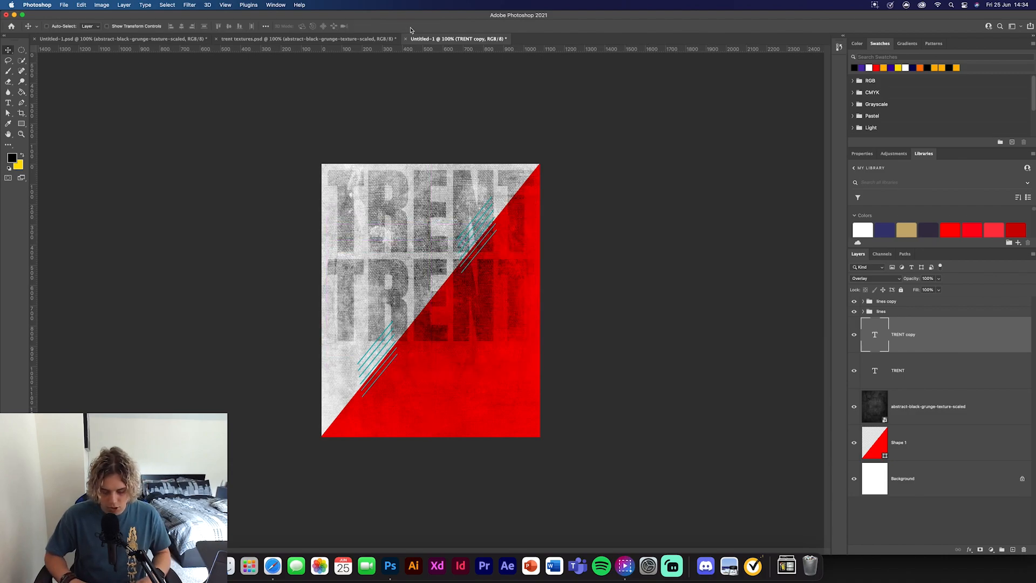
{"action": "key", "text": "ctrl+j"}
{"action": "key", "text": "ctrl+t"}
{"action": "left_click_drag", "start_coordinate": [491, 379], "coordinate": [490, 383]}
{"action": "left_click", "coordinate": [413, 28]}
Step: Distribute the three TRENT text layers evenly in height and collect them in a group named trent
{"action": "left_click", "coordinate": [915, 407], "text": "shift"}
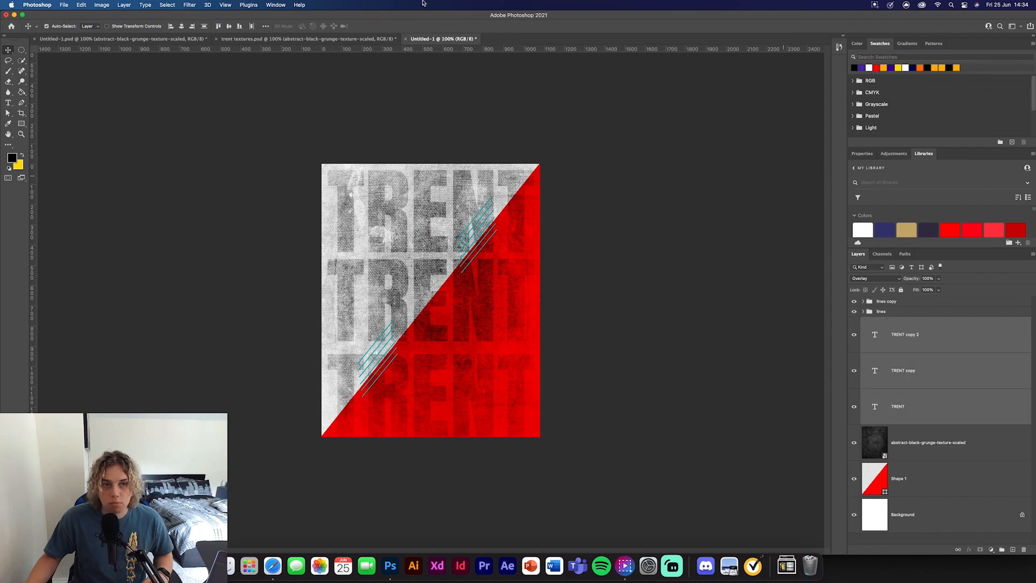
{"action": "left_click", "coordinate": [204, 27]}
{"action": "left_click", "coordinate": [724, 312]}
{"action": "left_click", "coordinate": [914, 341]}
{"action": "left_click", "coordinate": [937, 416], "text": "shift"}
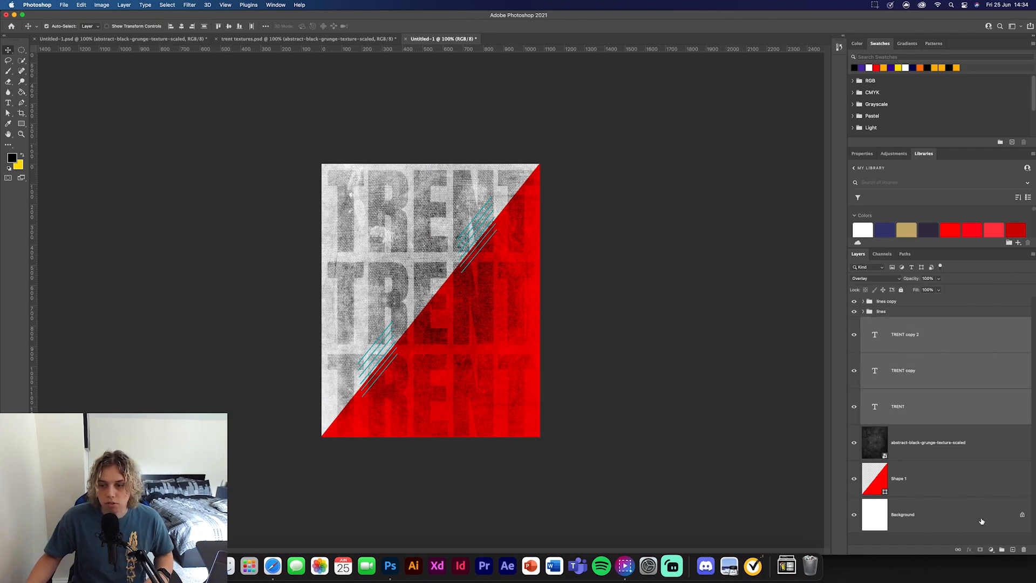
{"action": "left_click", "coordinate": [1002, 549]}
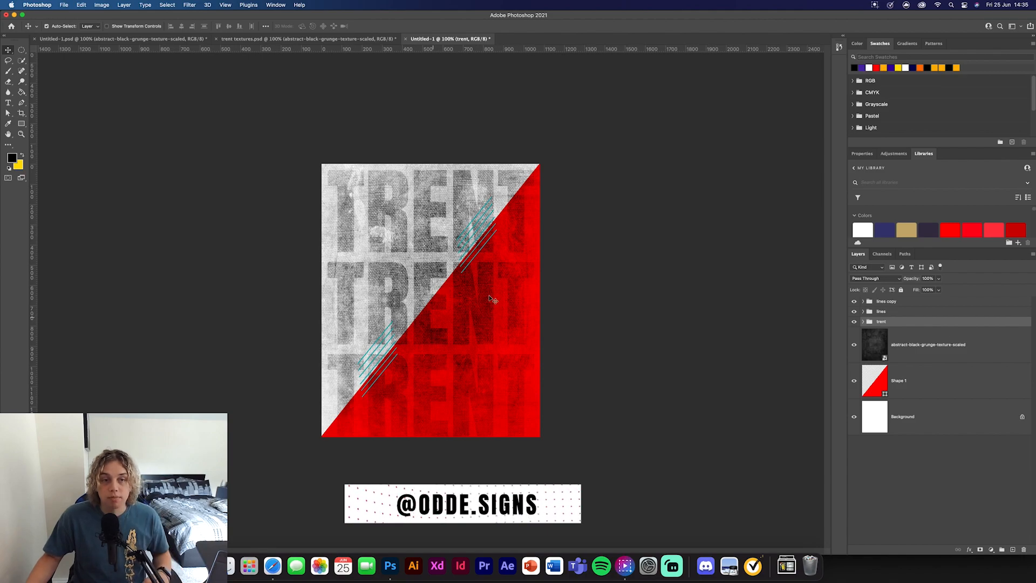
Step: In trent textures.psd, hide the textures group, then show and expand the trent images group
{"action": "left_click", "coordinate": [270, 39]}
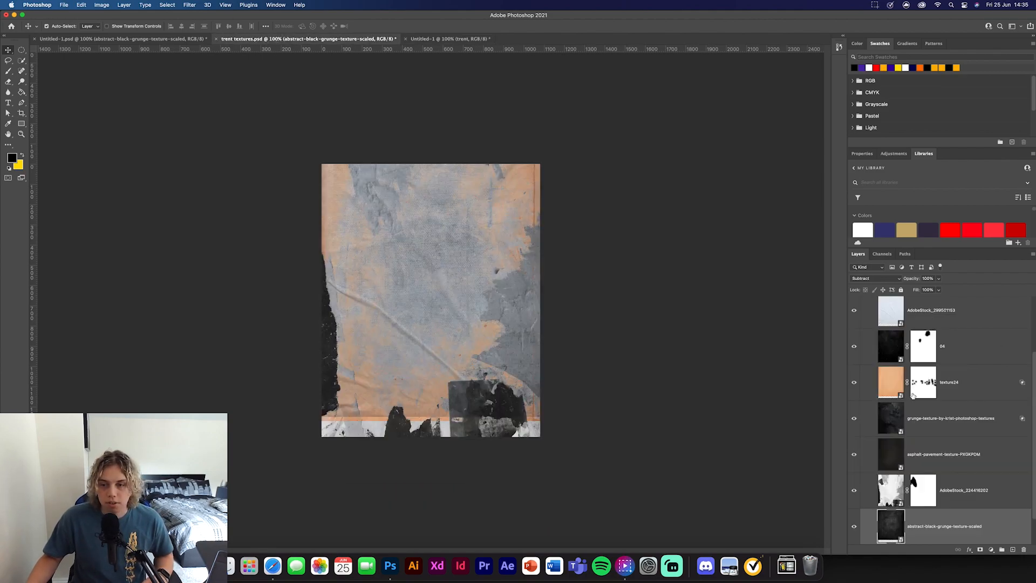
{"action": "scroll", "coordinate": [867, 379], "scroll_direction": "up", "scroll_amount": 2}
{"action": "left_click", "coordinate": [854, 358]}
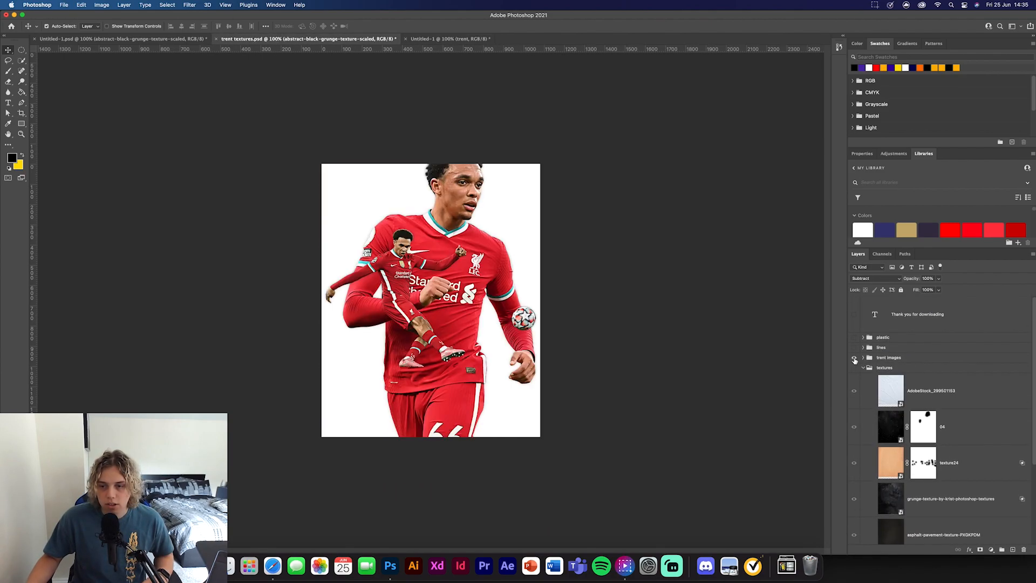
{"action": "left_click", "coordinate": [878, 360]}
{"action": "left_click", "coordinate": [862, 358]}
Step: Copy the Trent Alexander-Arnold - FootyRenders-2 copy layer into the poster and scale it so the head and torso fit the canvas
{"action": "left_click", "coordinate": [958, 393]}
{"action": "left_click", "coordinate": [950, 433]}
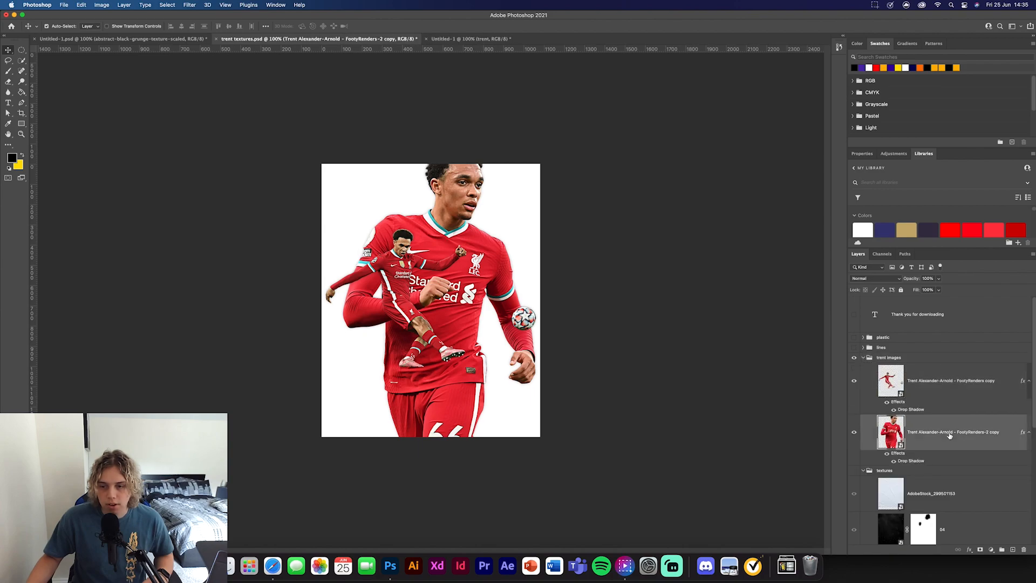
{"action": "left_click_drag", "start_coordinate": [947, 434], "coordinate": [448, 321]}
{"action": "key", "text": "super+t"}
{"action": "key", "text": "Return"}
Step: Move both lines groups beneath the player image layer and select the player layer
{"action": "left_click", "coordinate": [910, 306]}
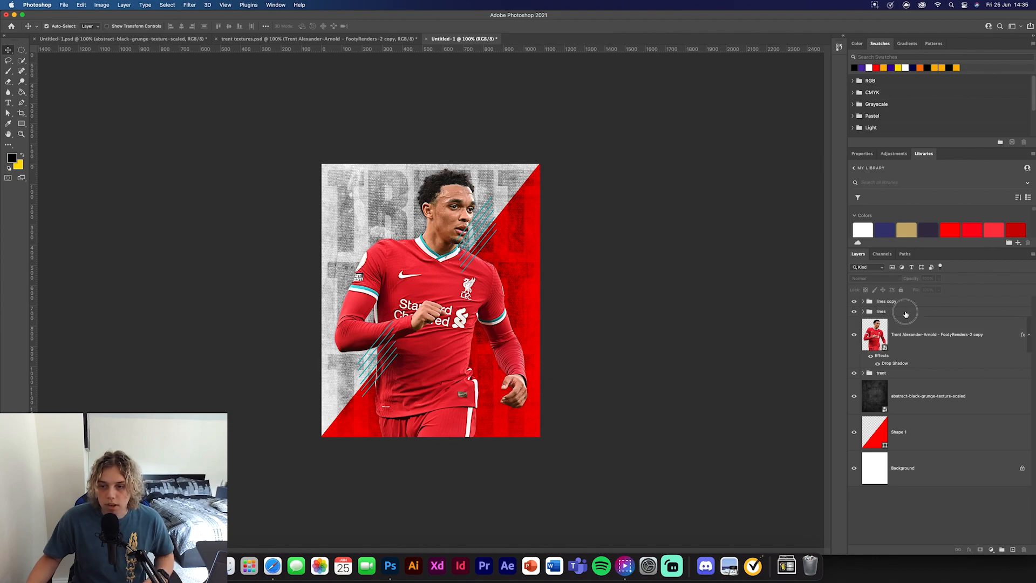
{"action": "left_click", "coordinate": [905, 313]}
{"action": "left_click", "coordinate": [905, 304], "text": "shift"}
{"action": "left_click_drag", "start_coordinate": [905, 303], "coordinate": [905, 362]}
{"action": "left_click", "coordinate": [309, 477]}
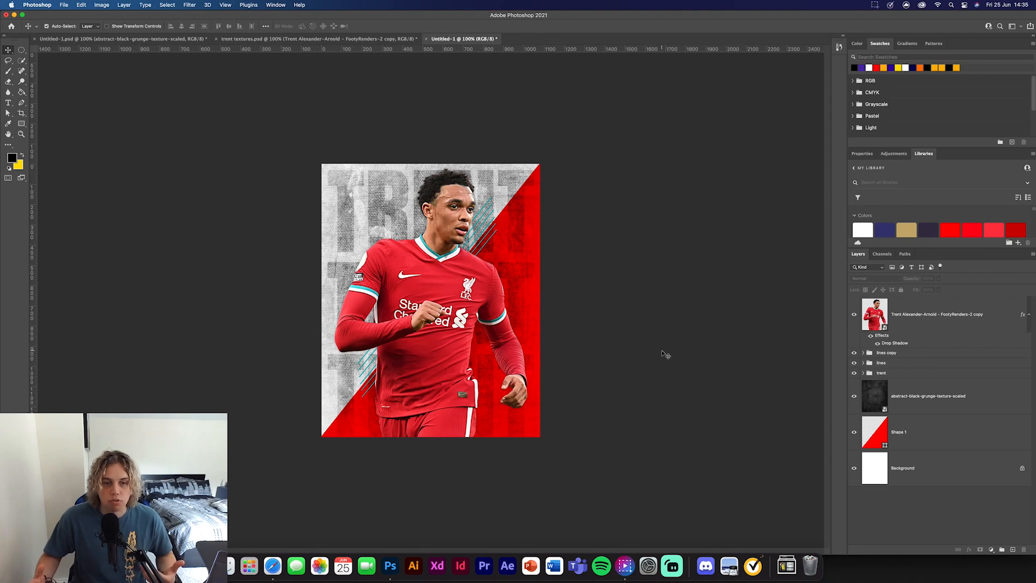
{"action": "left_click", "coordinate": [913, 314]}
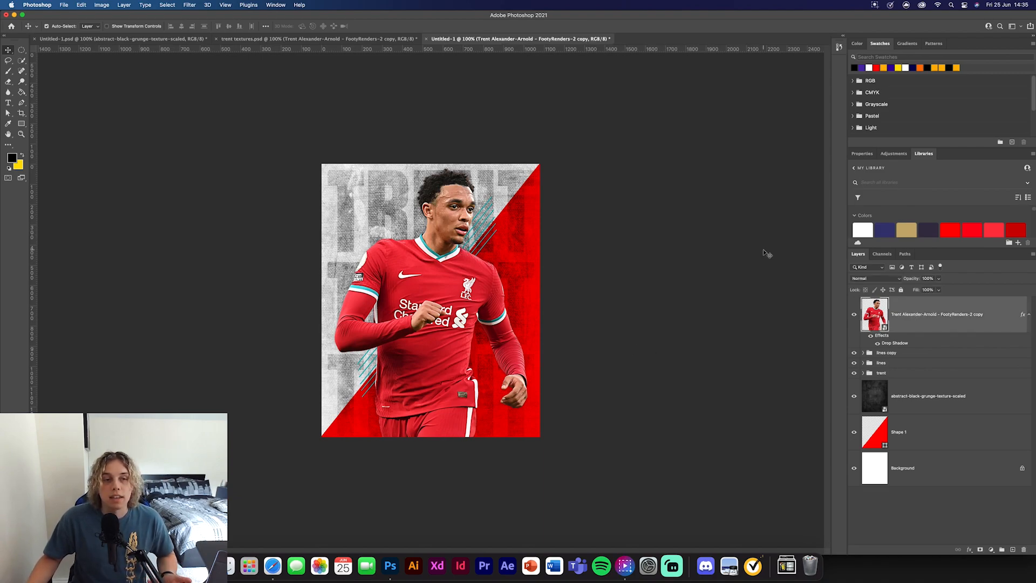
Step: Desaturate the player image layer with a Camera Raw Filter, setting Saturation to -100
{"action": "left_click", "coordinate": [189, 4]}
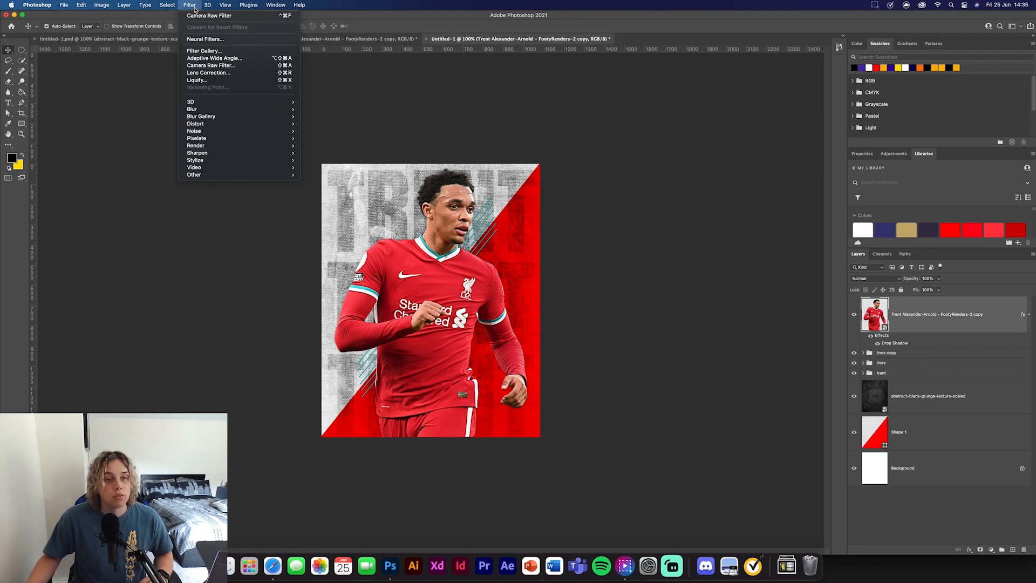
{"action": "left_click", "coordinate": [226, 65]}
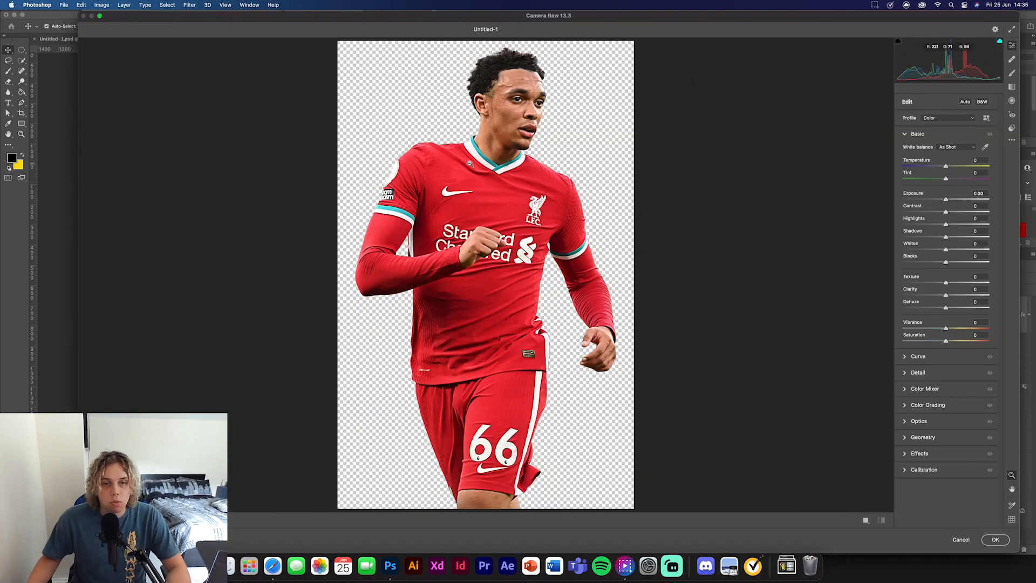
{"action": "left_click_drag", "start_coordinate": [945, 341], "coordinate": [891, 343]}
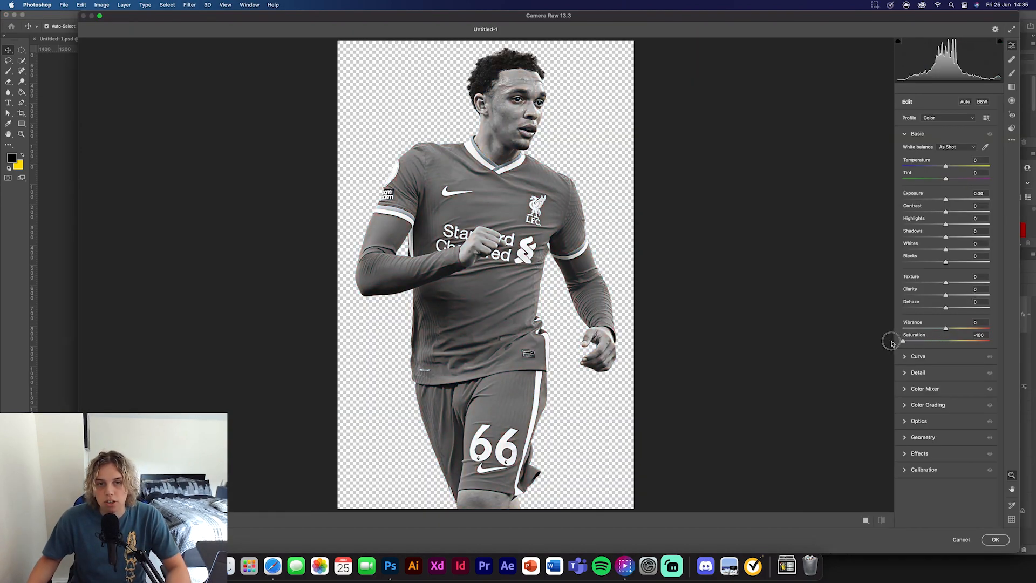
{"action": "left_click", "coordinate": [999, 543]}
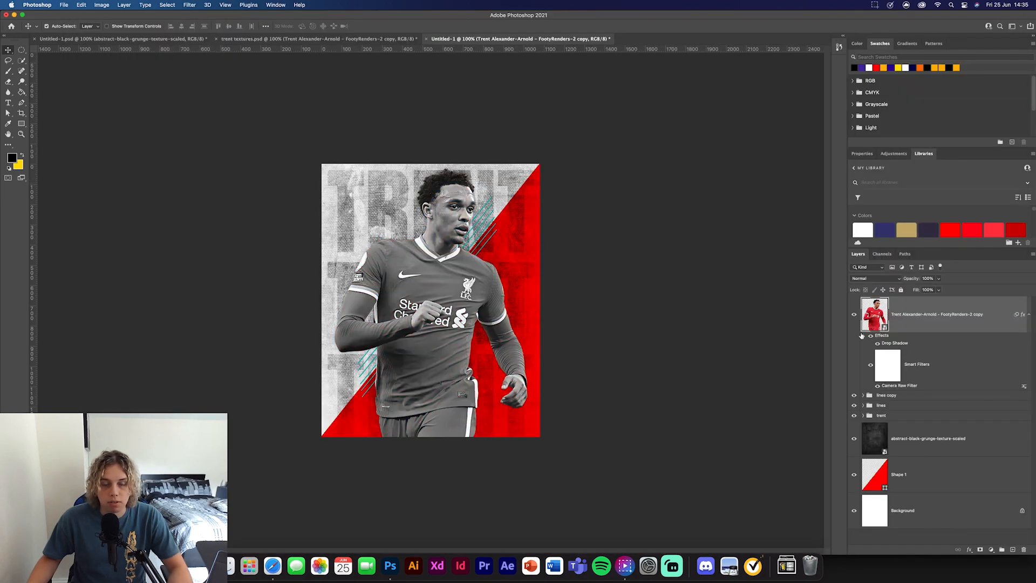
Step: Paint black on the player's smart filter mask with a smaller brush at 100% opacity to restore the kit's red colour
{"action": "left_click", "coordinate": [887, 365]}
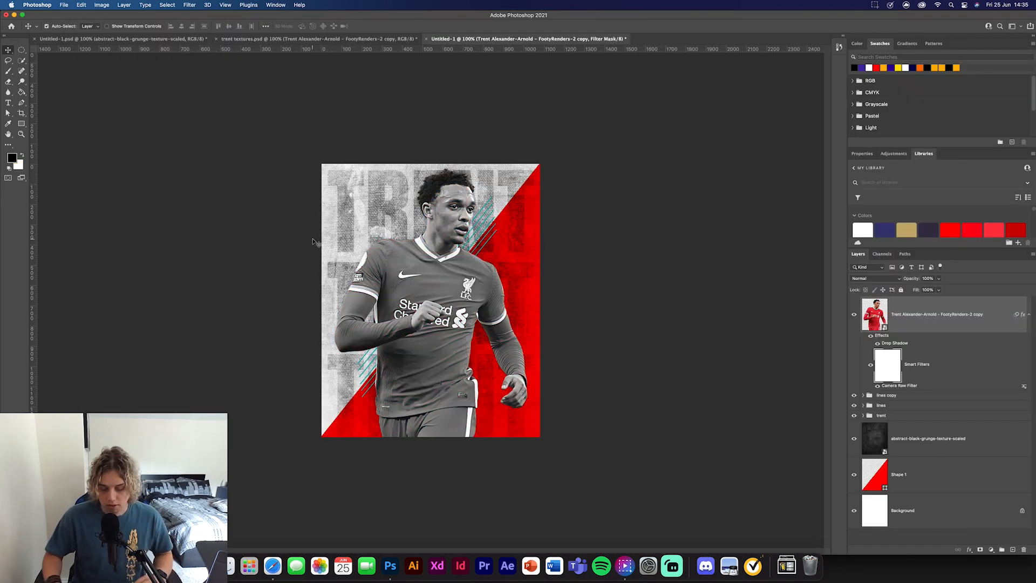
{"action": "key", "text": "super+equal"}
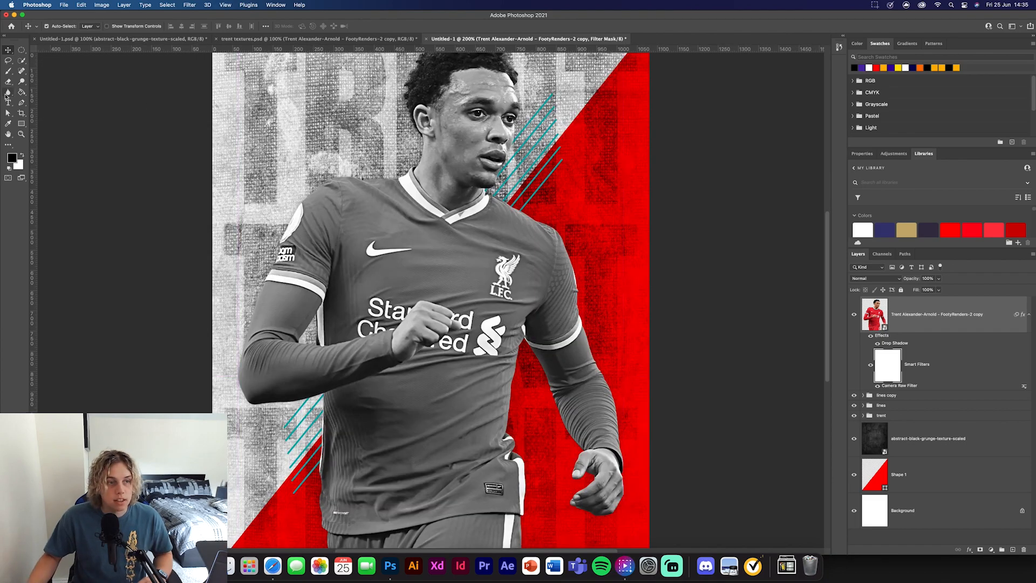
{"action": "left_click", "coordinate": [8, 71]}
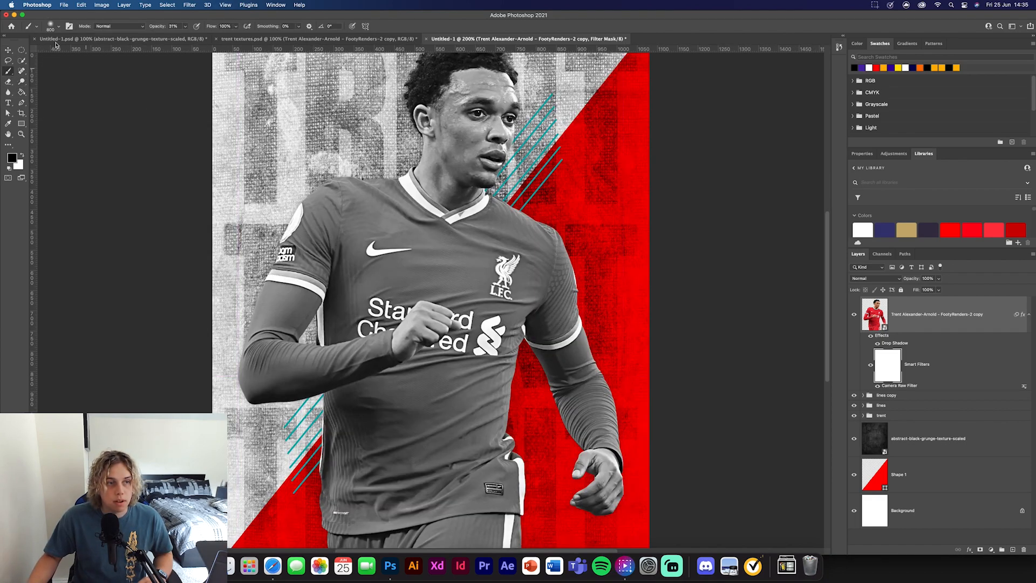
{"action": "key", "text": "bracketleft"}
{"action": "key", "text": "bracketleft"}
{"action": "key", "text": "bracketleft"}
{"action": "key", "text": "bracketleft"}
{"action": "key", "text": "bracketleft"}
{"action": "key", "text": "bracketleft"}
{"action": "key", "text": "bracketleft"}
{"action": "key", "text": "bracketleft"}
{"action": "key", "text": "bracketleft"}
{"action": "left_click_drag", "start_coordinate": [315, 349], "coordinate": [282, 298]}
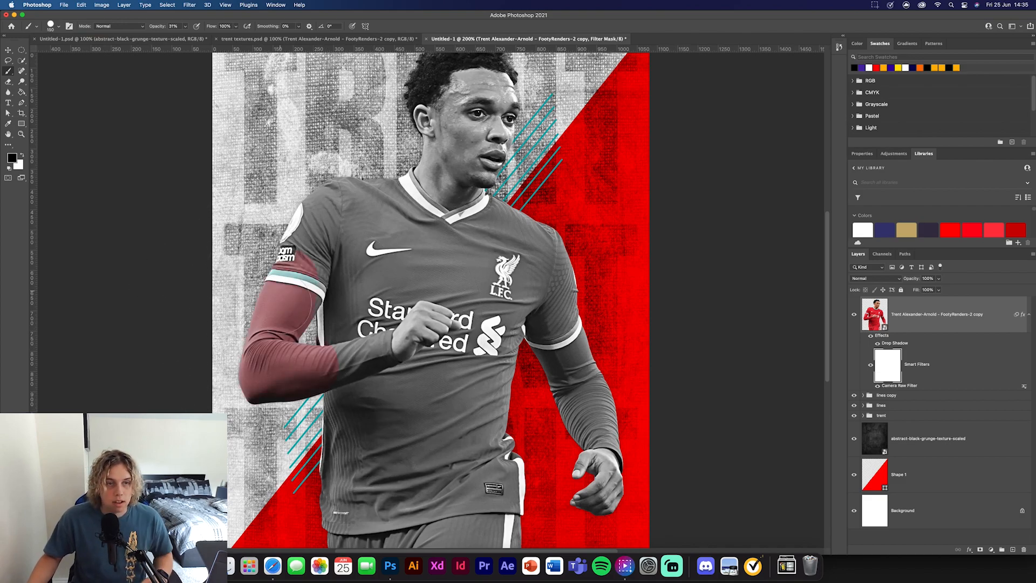
{"action": "key", "text": "super+z"}
{"action": "left_click_drag", "start_coordinate": [162, 26], "coordinate": [229, 24]}
{"action": "mouse_move", "coordinate": [337, 319]}
{"action": "left_mouse_down"}
{"action": "mouse_move", "coordinate": [350, 402]}
{"action": "mouse_move", "coordinate": [312, 374]}
{"action": "mouse_move", "coordinate": [258, 381]}
{"action": "mouse_move", "coordinate": [252, 326]}
{"action": "mouse_move", "coordinate": [309, 200]}
{"action": "mouse_move", "coordinate": [308, 298]}
{"action": "mouse_move", "coordinate": [335, 380]}
{"action": "mouse_move", "coordinate": [345, 548]}
{"action": "mouse_move", "coordinate": [335, 519]}
{"action": "mouse_move", "coordinate": [440, 501]}
{"action": "mouse_move", "coordinate": [377, 499]}
{"action": "mouse_move", "coordinate": [478, 548]}
{"action": "mouse_move", "coordinate": [511, 542]}
{"action": "mouse_move", "coordinate": [510, 432]}
{"action": "mouse_move", "coordinate": [428, 449]}
{"action": "mouse_move", "coordinate": [372, 434]}
{"action": "mouse_move", "coordinate": [366, 405]}
{"action": "mouse_move", "coordinate": [385, 393]}
{"action": "mouse_move", "coordinate": [454, 391]}
{"action": "mouse_move", "coordinate": [413, 443]}
{"action": "mouse_move", "coordinate": [560, 339]}
{"action": "mouse_move", "coordinate": [564, 428]}
{"action": "mouse_move", "coordinate": [595, 418]}
{"action": "mouse_move", "coordinate": [643, 445]}
{"action": "mouse_move", "coordinate": [532, 227]}
{"action": "mouse_move", "coordinate": [498, 221]}
{"action": "mouse_move", "coordinate": [453, 240]}
{"action": "mouse_move", "coordinate": [389, 230]}
{"action": "mouse_move", "coordinate": [378, 186]}
{"action": "mouse_move", "coordinate": [409, 219]}
{"action": "mouse_move", "coordinate": [367, 296]}
{"action": "mouse_move", "coordinate": [366, 311]}
{"action": "mouse_move", "coordinate": [379, 302]}
{"action": "mouse_move", "coordinate": [359, 336]}
{"action": "mouse_move", "coordinate": [374, 384]}
{"action": "mouse_move", "coordinate": [373, 270]}
{"action": "mouse_move", "coordinate": [393, 265]}
{"action": "mouse_move", "coordinate": [476, 291]}
{"action": "mouse_move", "coordinate": [484, 319]}
{"action": "mouse_move", "coordinate": [545, 378]}
{"action": "left_mouse_up"}
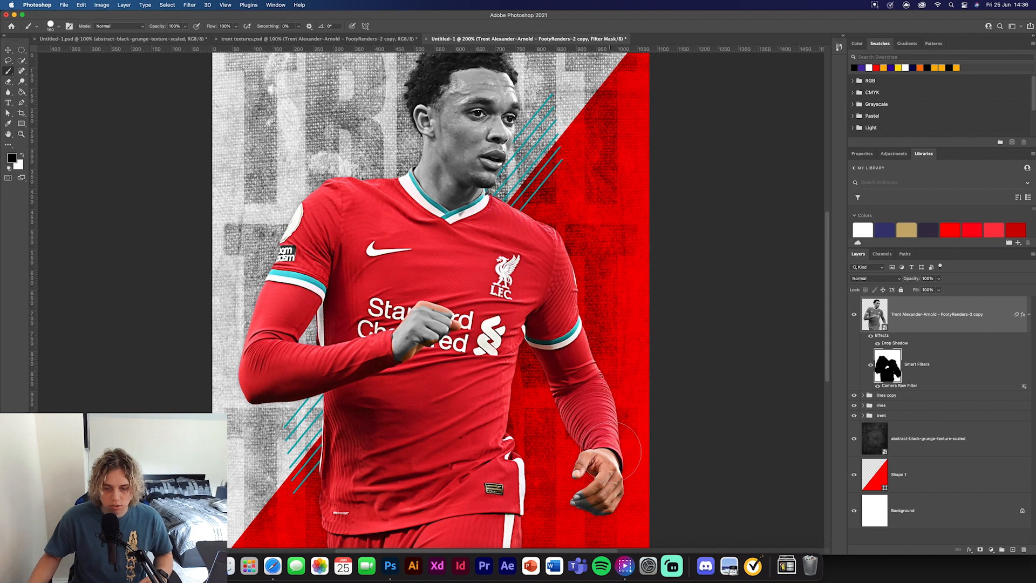
Step: Undo the last stroke and paint white on the filter mask over the player's hands to return them to black and white
{"action": "key", "text": "super+z"}
{"action": "mouse_move", "coordinate": [518, 335]}
{"action": "left_mouse_down"}
{"action": "mouse_move", "coordinate": [472, 302]}
{"action": "mouse_move", "coordinate": [470, 256]}
{"action": "mouse_move", "coordinate": [426, 278]}
{"action": "left_mouse_up"}
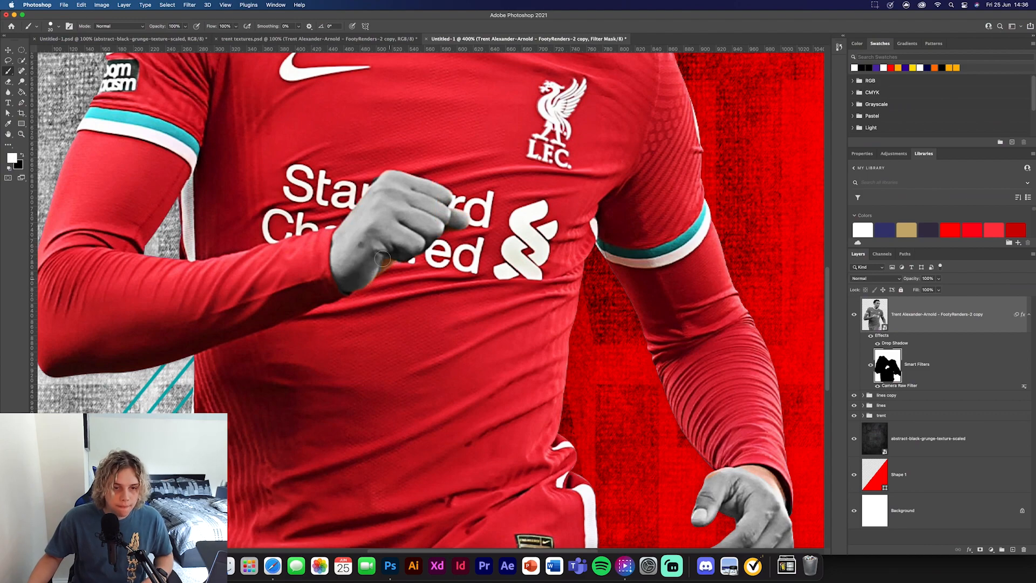
{"action": "scroll", "coordinate": [453, 183], "scroll_direction": "down", "scroll_amount": 5}
{"action": "scroll", "coordinate": [453, 184], "scroll_direction": "right", "scroll_amount": 3}
{"action": "scroll", "coordinate": [453, 183], "scroll_direction": "up", "scroll_amount": 10}
{"action": "scroll", "coordinate": [452, 183], "scroll_direction": "left", "scroll_amount": 4}
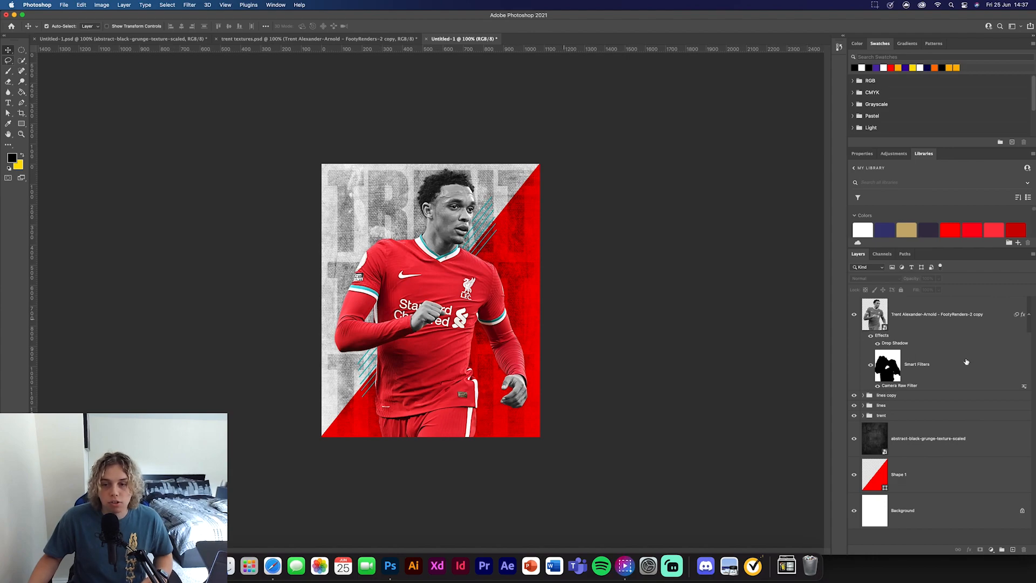
Step: Draw a circle about 401 px wide behind the player's head and shoulder, directly above the lines copy group
{"action": "left_click", "coordinate": [21, 123]}
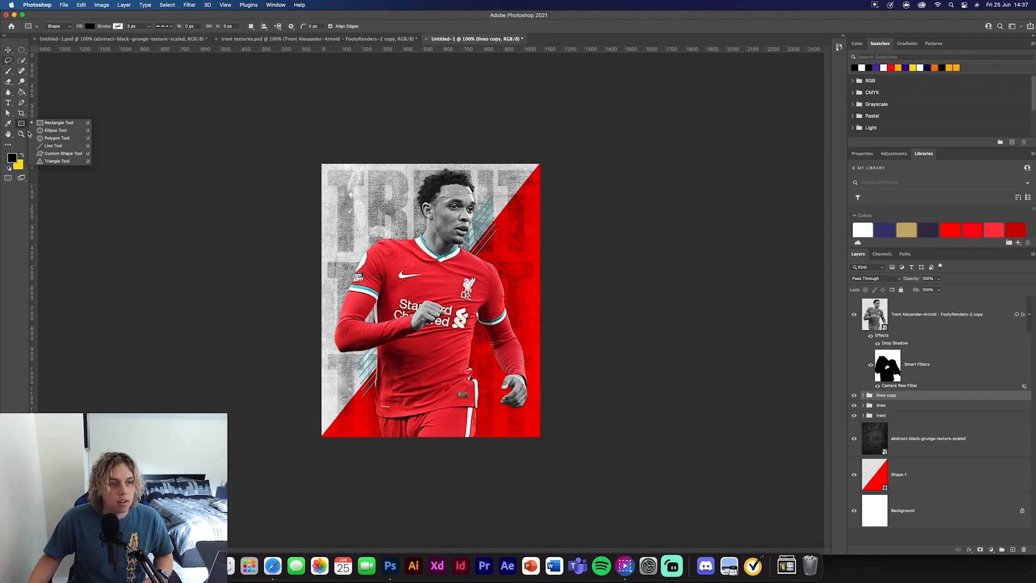
{"action": "left_click", "coordinate": [42, 131]}
{"action": "left_click_drag", "start_coordinate": [356, 194], "coordinate": [438, 274]}
{"action": "left_click", "coordinate": [7, 50]}
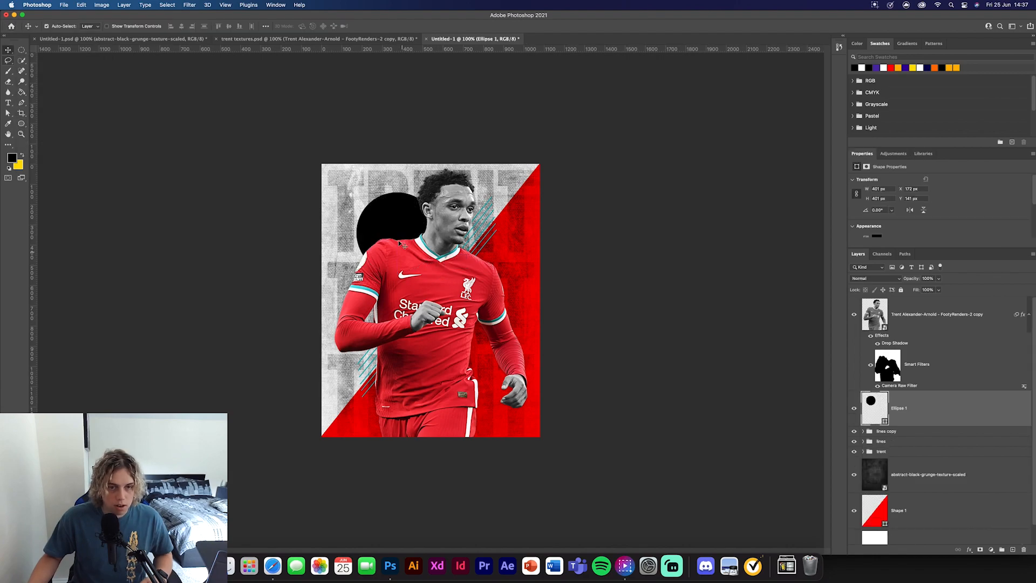
Step: Fill the circle with the teal sampled from the player's sleeve trim and shift it slightly down towards the shoulder
{"action": "key", "text": "i"}
{"action": "left_click", "coordinate": [366, 287]}
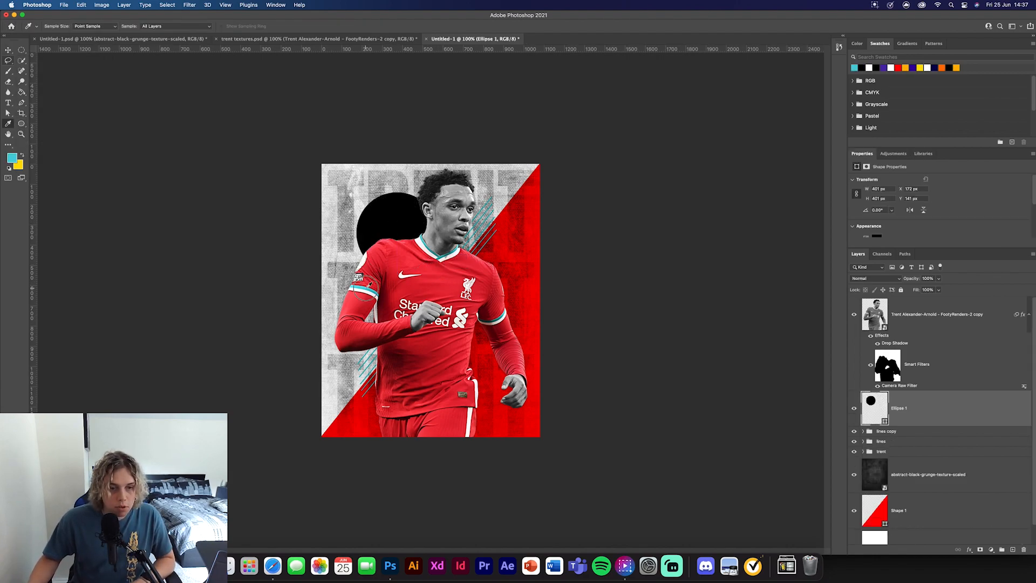
{"action": "key", "text": "v"}
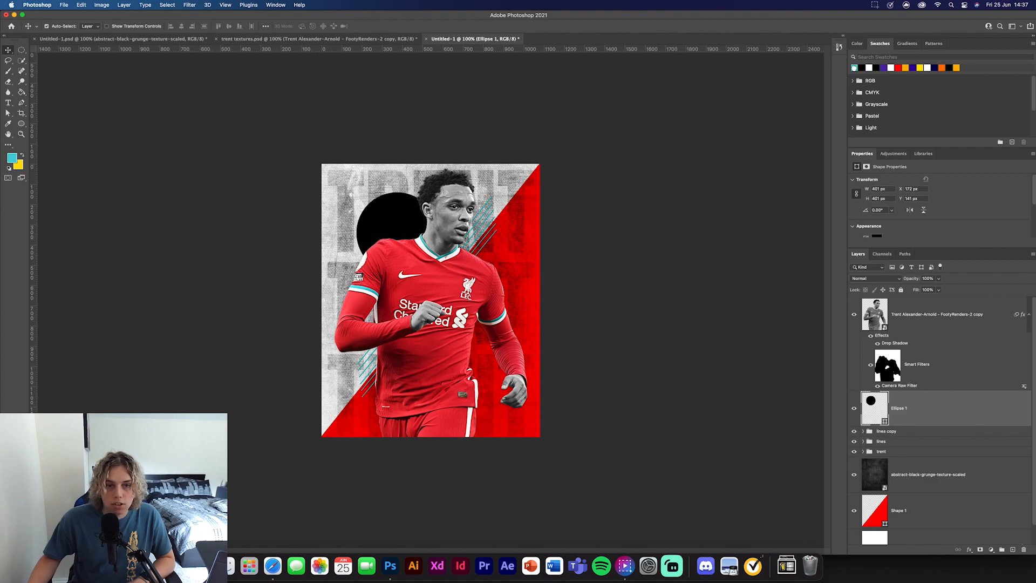
{"action": "key", "text": "alt+BackSpace"}
{"action": "left_click_drag", "start_coordinate": [394, 221], "coordinate": [382, 231]}
{"action": "left_click", "coordinate": [643, 361]}
Step: In trent textures.psd, collapse and hide the trent images group, and briefly preview the textures group
{"action": "left_click", "coordinate": [378, 42]}
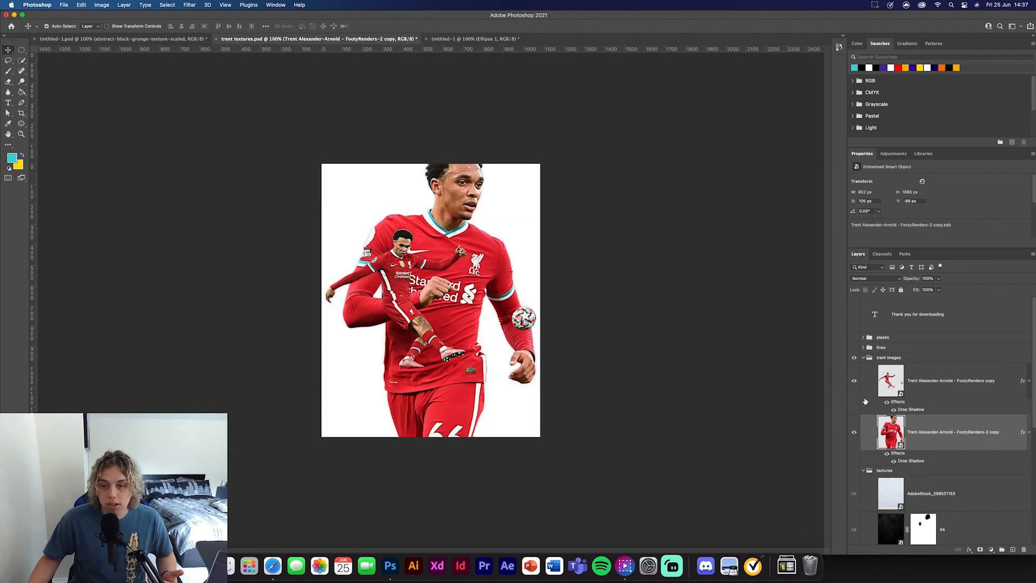
{"action": "left_click", "coordinate": [863, 358]}
{"action": "left_click", "coordinate": [854, 357]}
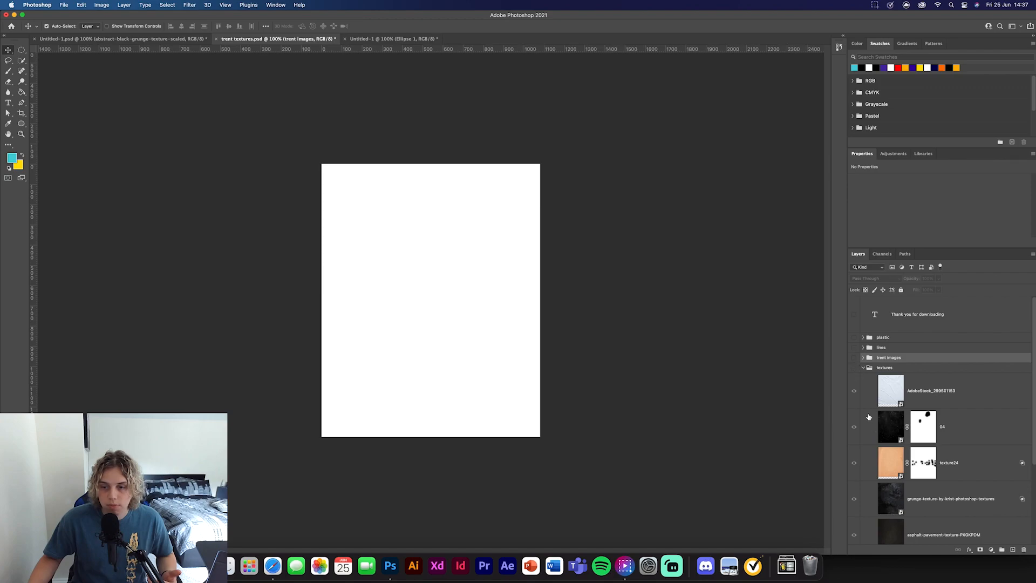
{"action": "left_click", "coordinate": [854, 368]}
{"action": "scroll", "coordinate": [854, 378], "scroll_direction": "down", "scroll_amount": 2}
{"action": "scroll", "coordinate": [854, 377], "scroll_direction": "up", "scroll_amount": 2}
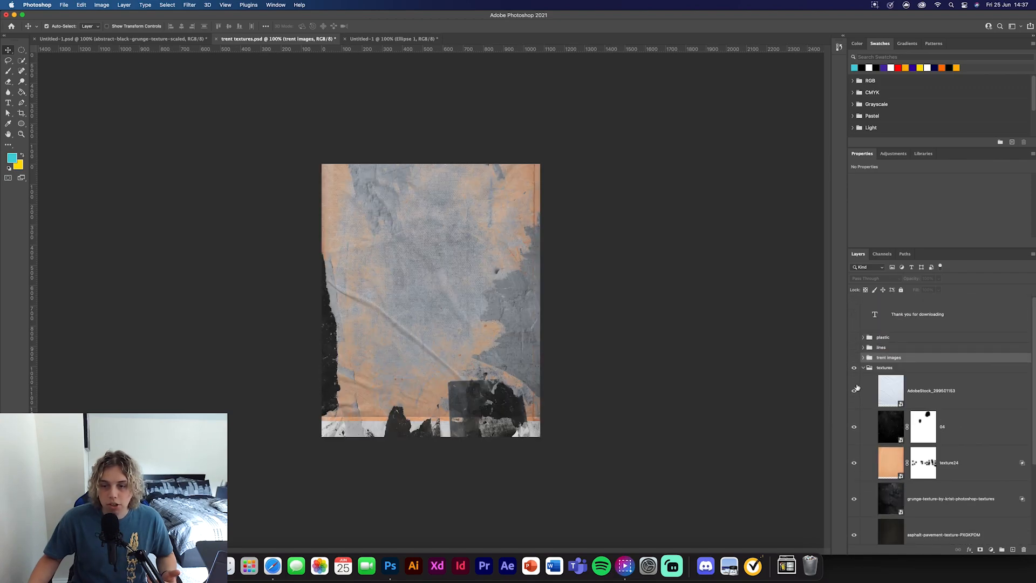
{"action": "left_click", "coordinate": [854, 368]}
Step: Copy layer 02 from the plastic group onto the poster's teal circle and clip it to the circle
{"action": "left_click", "coordinate": [863, 339]}
{"action": "left_click", "coordinate": [940, 375]}
{"action": "left_click", "coordinate": [938, 400]}
{"action": "left_click_drag", "start_coordinate": [928, 398], "coordinate": [394, 237]}
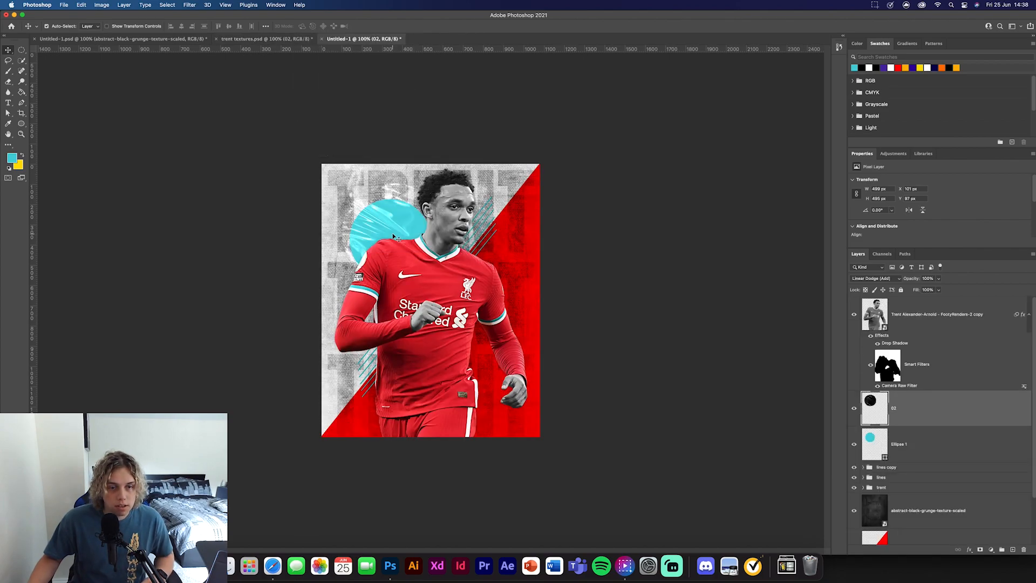
{"action": "left_click", "coordinate": [927, 425], "text": "alt"}
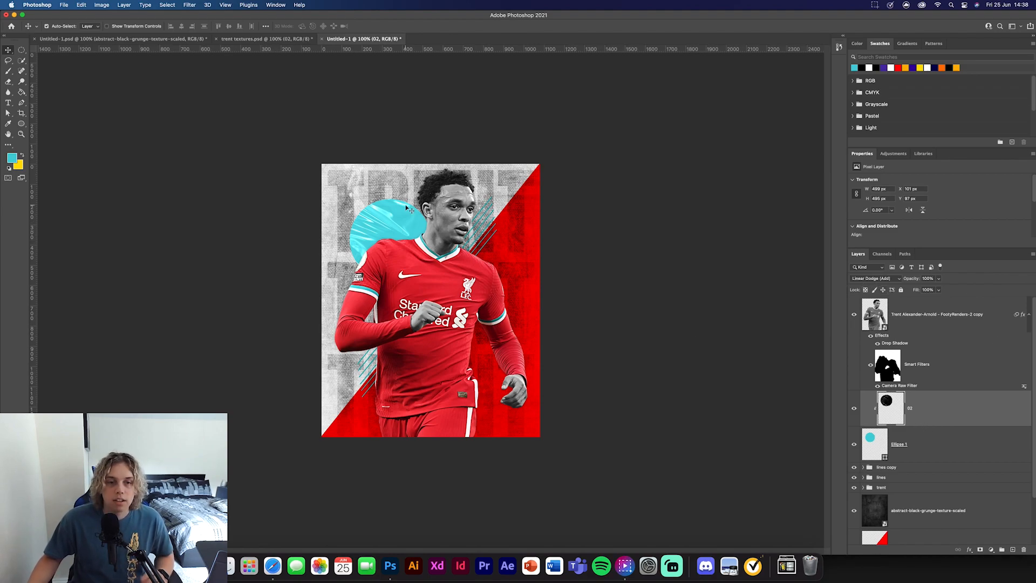
{"action": "left_click", "coordinate": [744, 388]}
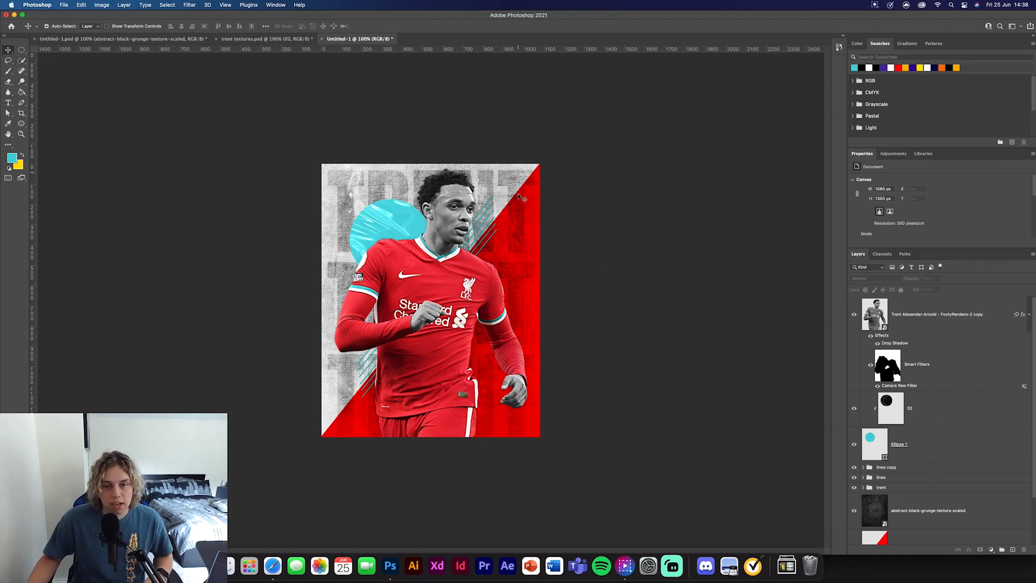
Step: Add a MATCH DAY text layer in Anton Regular beside the player and colour it white
{"action": "key", "text": "t"}
{"action": "key", "text": "super+equal"}
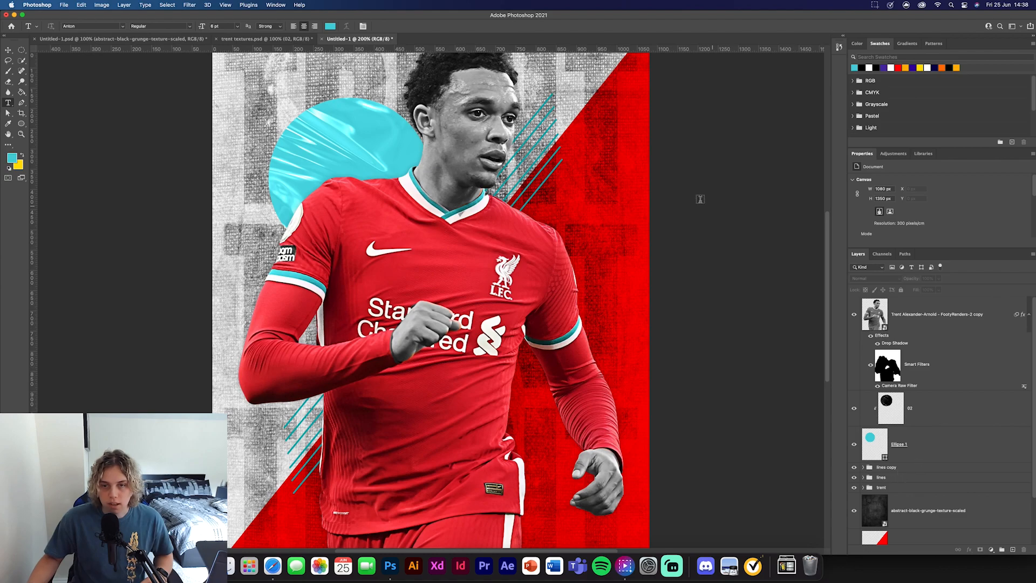
{"action": "left_click", "coordinate": [683, 202]}
{"action": "type", "text": "M"}
{"action": "left_click", "coordinate": [392, 27]}
{"action": "left_click", "coordinate": [8, 50]}
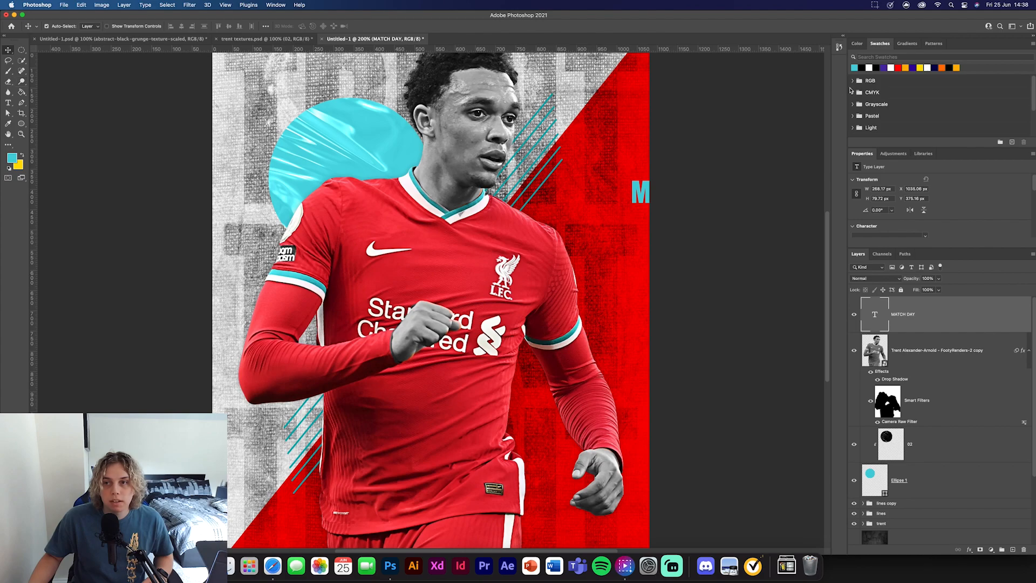
{"action": "left_click", "coordinate": [869, 68]}
Step: Rotate and scale the MATCH DAY text to run vertically, and repeat it down the poster's right edge
{"action": "key", "text": "super+t"}
{"action": "left_click_drag", "start_coordinate": [749, 212], "coordinate": [669, 260]}
{"action": "scroll", "coordinate": [594, 296], "scroll_direction": "up", "scroll_amount": 5}
{"action": "scroll", "coordinate": [594, 296], "scroll_direction": "right", "scroll_amount": 3}
{"action": "left_click_drag", "start_coordinate": [548, 240], "coordinate": [562, 193]}
{"action": "key", "text": "Return"}
{"action": "left_click_drag", "start_coordinate": [567, 233], "coordinate": [583, 343]}
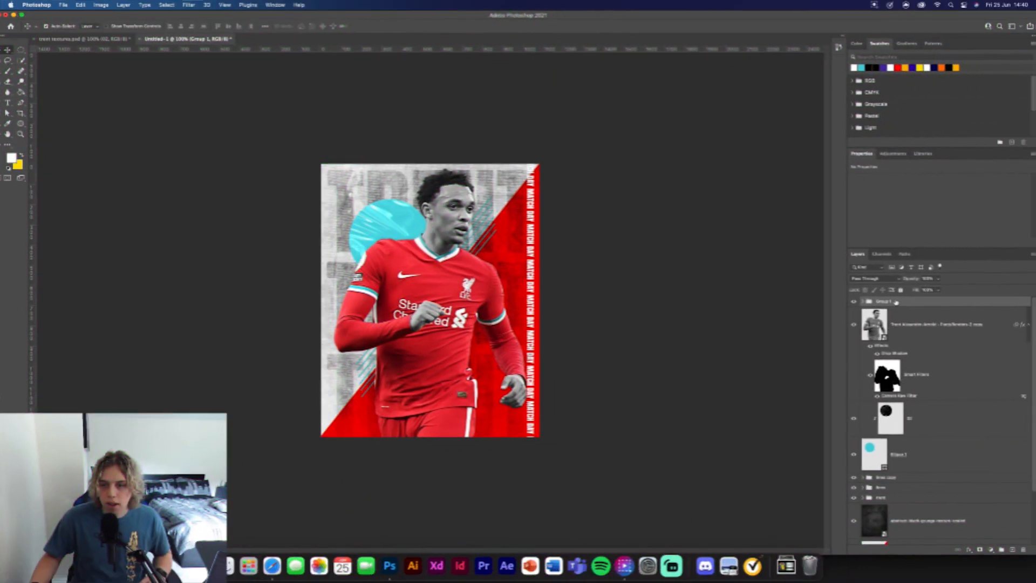
Step: Rename the group of MATCH DAY texts as match day and set its blend mode to Overlay
{"action": "double_click", "coordinate": [891, 300]}
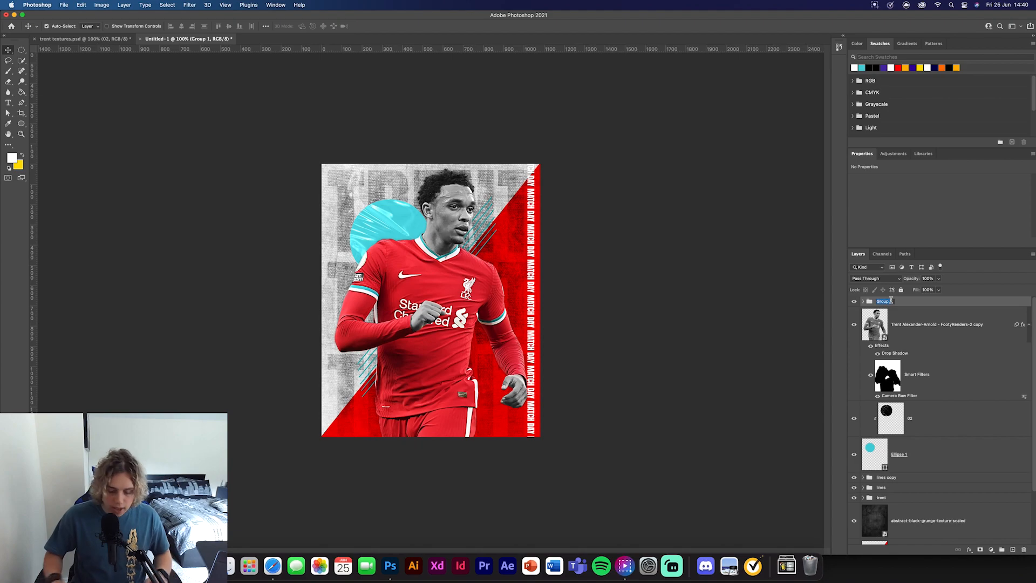
{"action": "type", "text": "match day"}
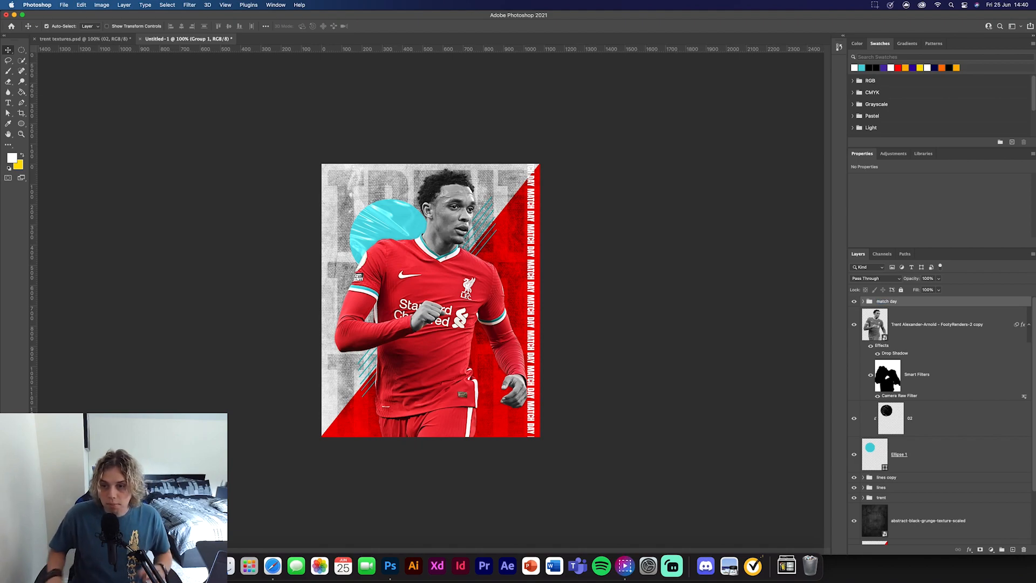
{"action": "key", "text": "Return"}
{"action": "left_click", "coordinate": [868, 278]}
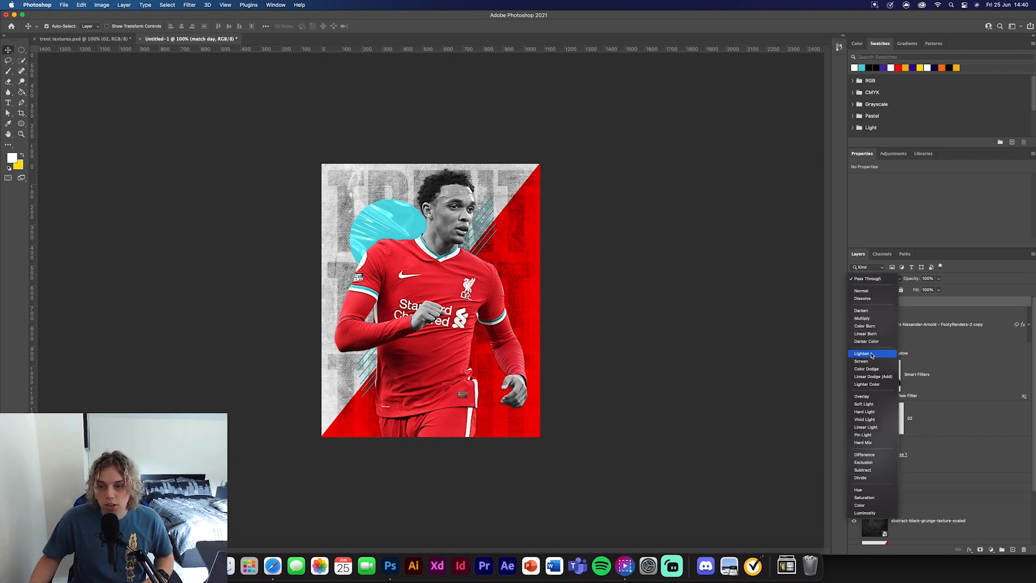
{"action": "left_click", "coordinate": [869, 398]}
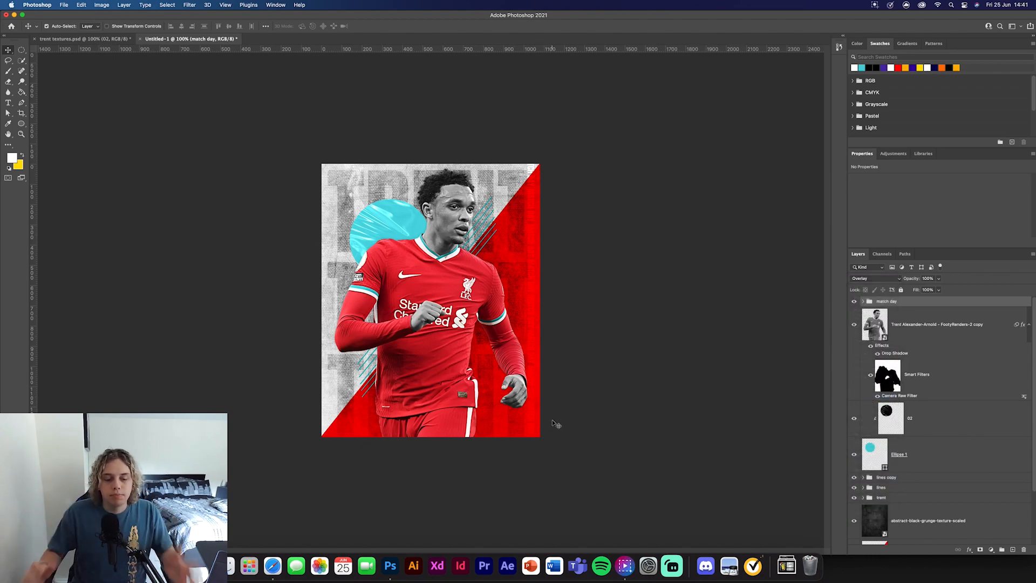
Step: Copy the AdobeStock_224416202 texture from trent textures.psd into the poster and fit it over the canvas
{"action": "key", "text": "ctrl+Tab"}
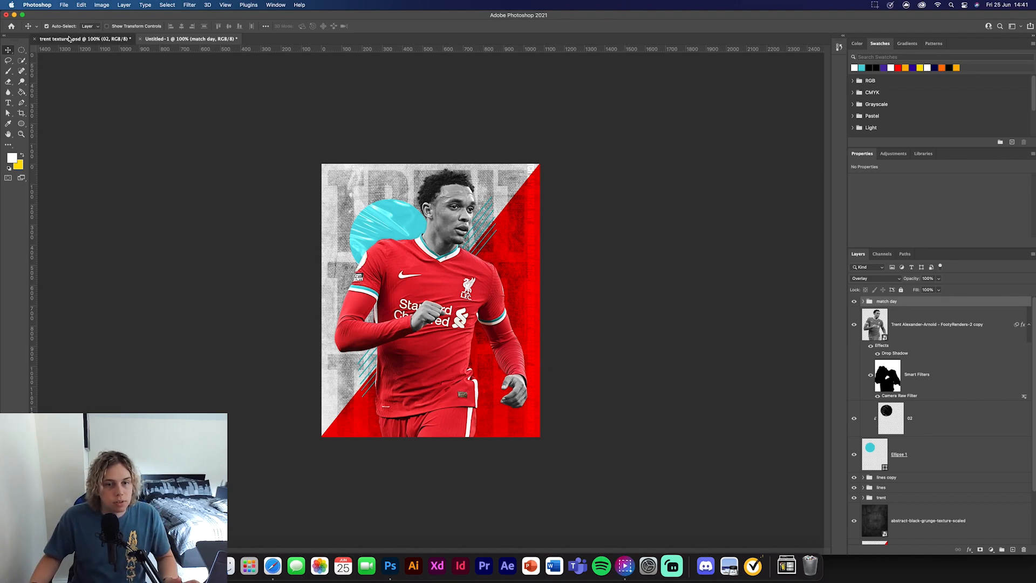
{"action": "scroll", "coordinate": [889, 441], "scroll_direction": "down", "scroll_amount": 5}
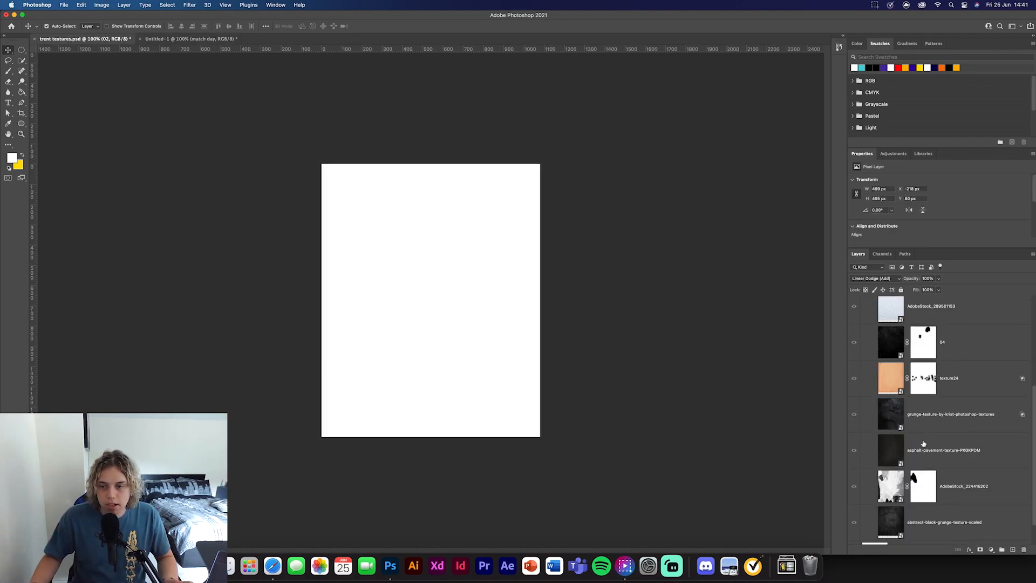
{"action": "left_click", "coordinate": [935, 430]}
{"action": "left_click", "coordinate": [959, 467]}
{"action": "scroll", "coordinate": [959, 475], "scroll_direction": "down", "scroll_amount": 1}
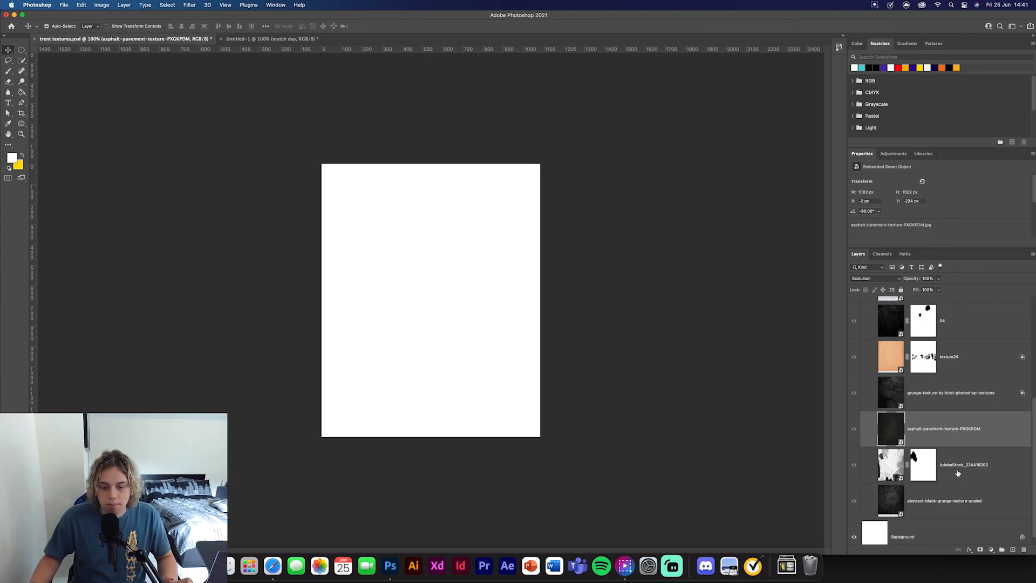
{"action": "left_click", "coordinate": [958, 471]}
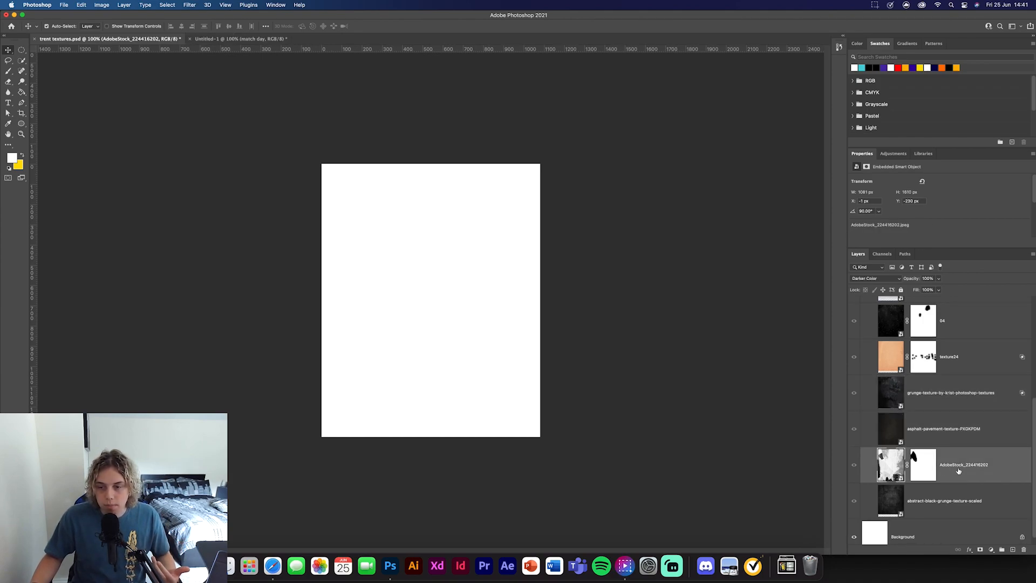
{"action": "left_click_drag", "start_coordinate": [969, 471], "coordinate": [443, 307]}
{"action": "key", "text": "super+t"}
{"action": "key", "text": "Return"}
{"action": "left_click", "coordinate": [652, 384]}
Step: Show the trent images group, copy Trent Alexander-Arnold - FootyRenders copy into the poster, and hide the group again
{"action": "left_click", "coordinate": [107, 38]}
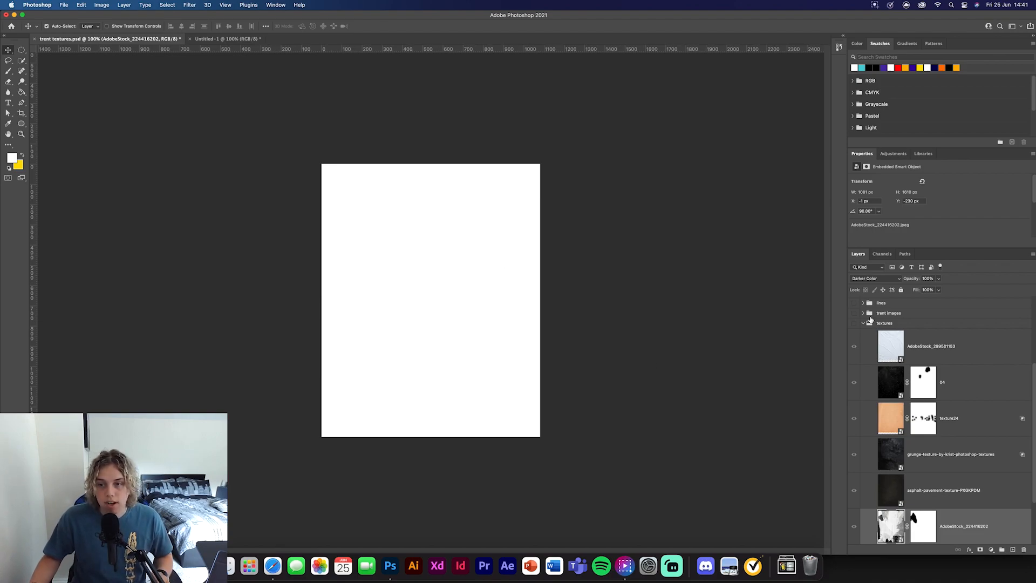
{"action": "left_click", "coordinate": [862, 313]}
{"action": "left_click", "coordinate": [853, 313]}
{"action": "left_click_drag", "start_coordinate": [890, 335], "coordinate": [413, 367]}
{"action": "key", "text": "ctrl+Tab"}
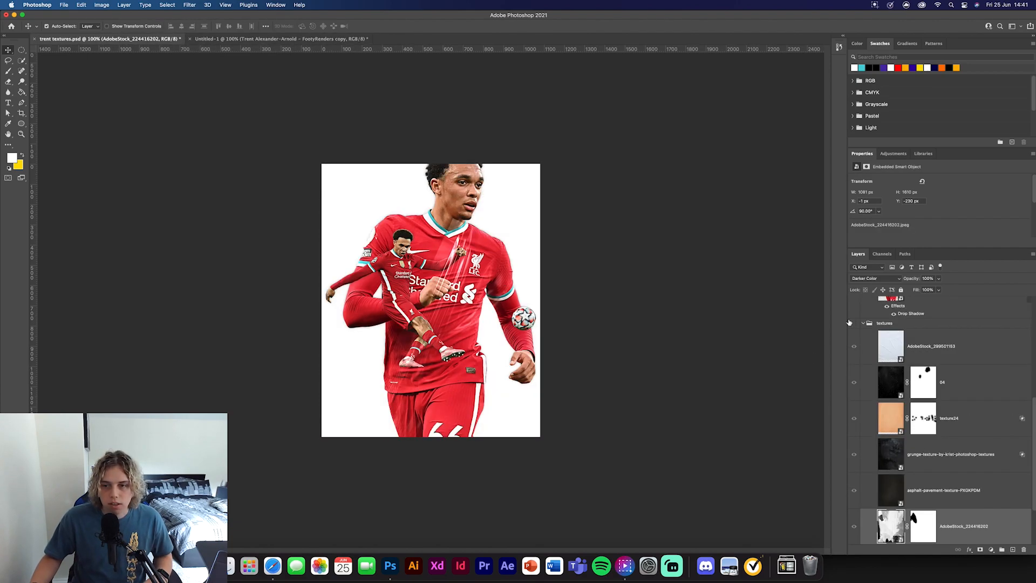
{"action": "scroll", "coordinate": [864, 325], "scroll_direction": "up", "scroll_amount": 5}
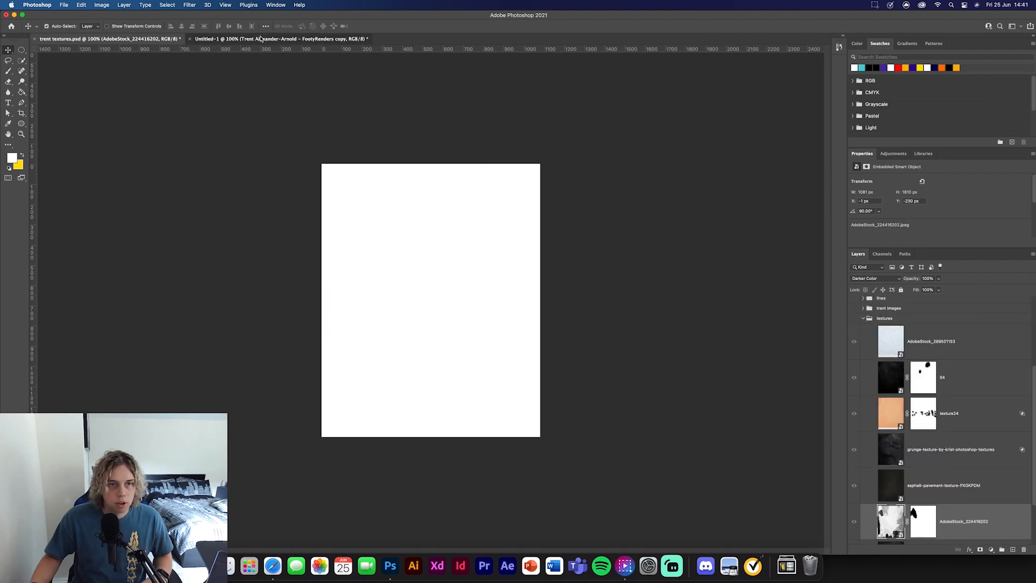
Step: In the poster document, scale the AdobeStock_224416202 texture up to about 104% so it extends past the canvas edges
{"action": "left_click", "coordinate": [262, 39]}
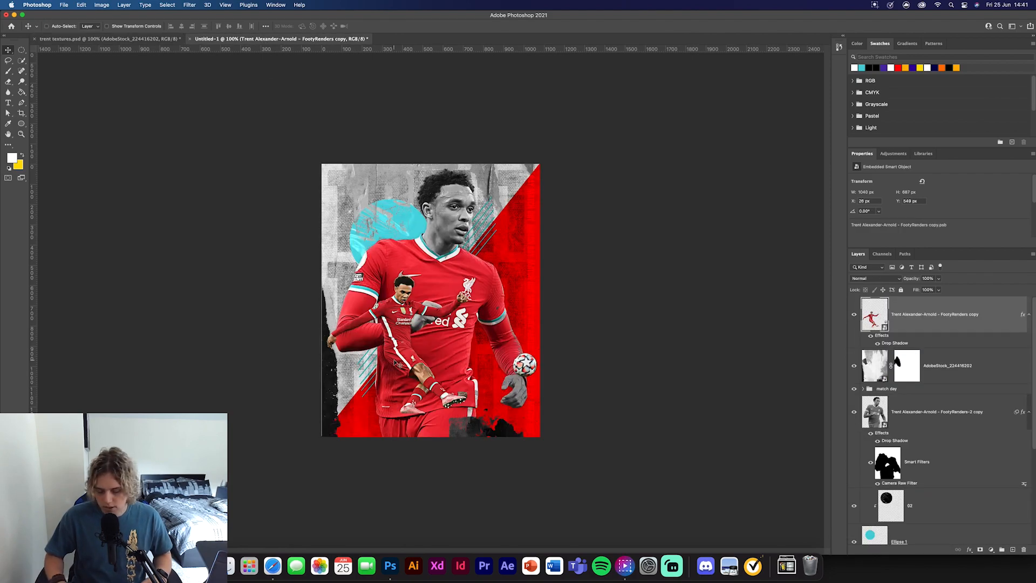
{"action": "key", "text": "super+equal"}
{"action": "left_click", "coordinate": [238, 500], "text": "super"}
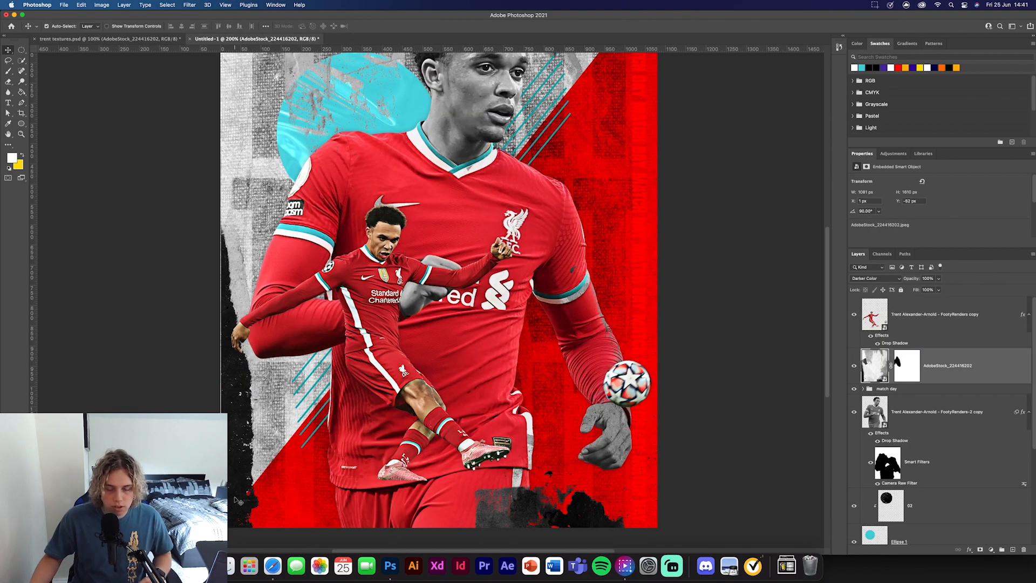
{"action": "key", "text": "super+t"}
{"action": "left_click_drag", "start_coordinate": [221, 286], "coordinate": [211, 286]}
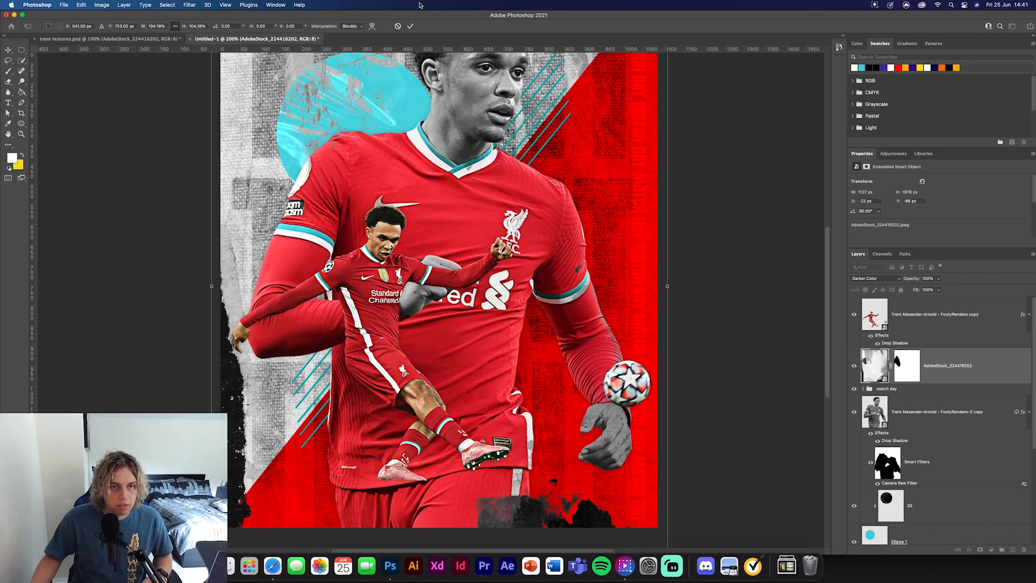
{"action": "left_click", "coordinate": [409, 27]}
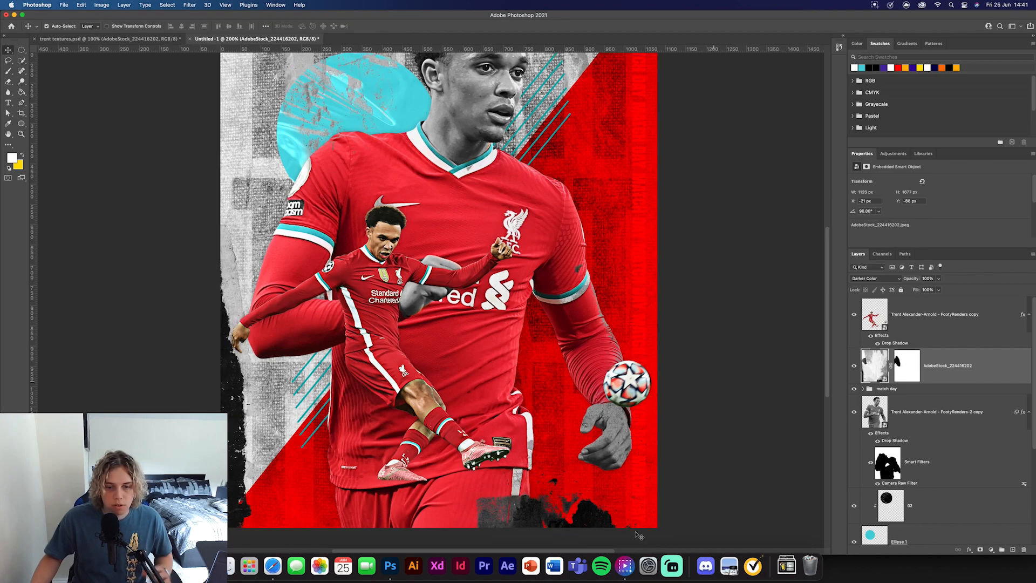
{"action": "left_click", "coordinate": [682, 441]}
Step: Add a new layer directly above the AdobeStock_224416202 texture and name it foot shadow
{"action": "left_click", "coordinate": [945, 318]}
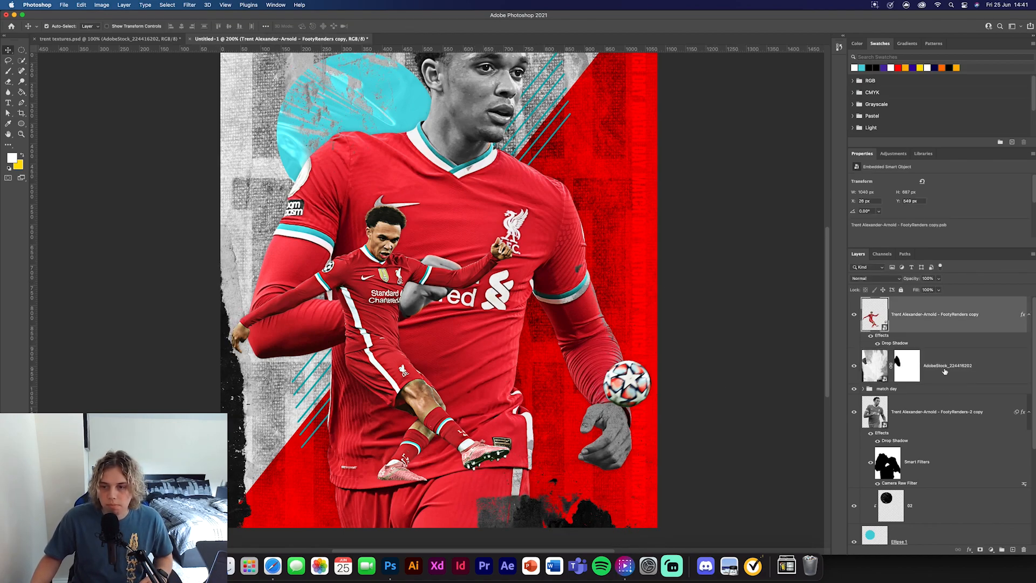
{"action": "left_click", "coordinate": [945, 374]}
{"action": "key", "text": "super+shift+alt+n"}
{"action": "double_click", "coordinate": [898, 366]}
{"action": "type", "text": "foot shadow"}
{"action": "key", "text": "Return"}
Step: Paint a black shadow about 213 px wide beneath the kicking player's standing foot with a flat, soft brush
{"action": "key", "text": "b"}
{"action": "left_click", "coordinate": [50, 31]}
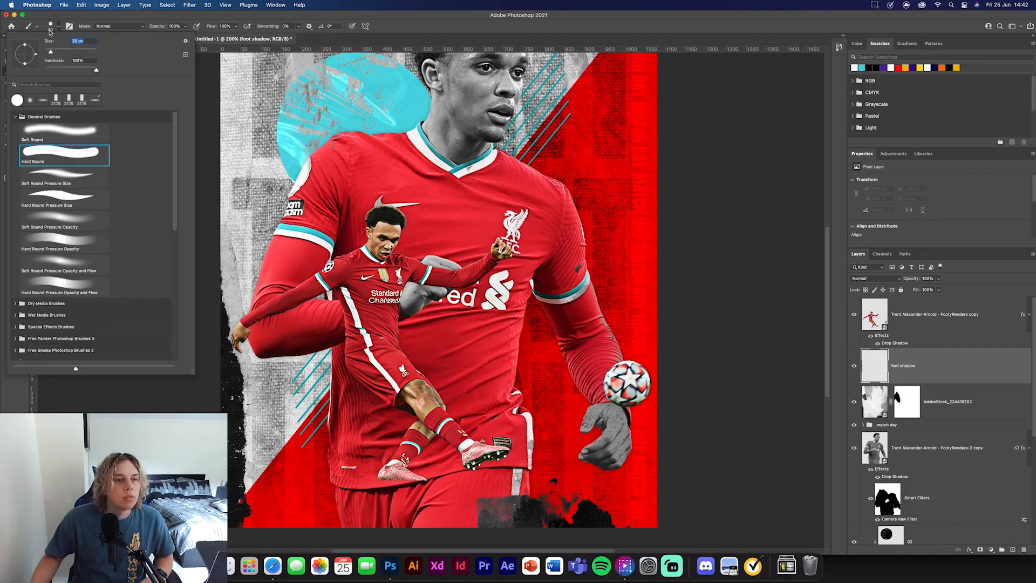
{"action": "left_click", "coordinate": [42, 100]}
{"action": "left_click", "coordinate": [59, 27]}
{"action": "left_click", "coordinate": [9, 168]}
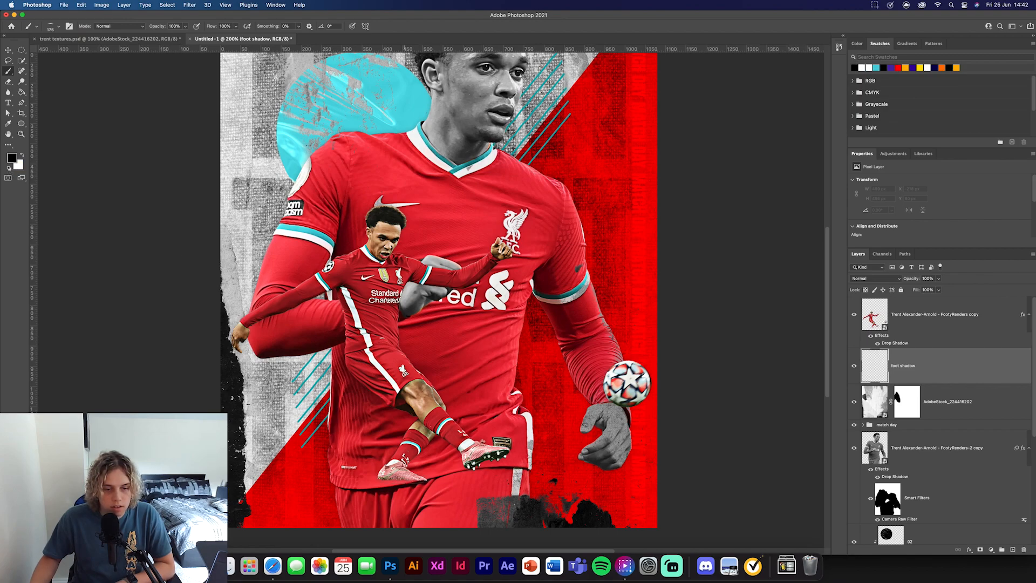
{"action": "left_click", "coordinate": [402, 481]}
{"action": "left_click", "coordinate": [400, 481]}
{"action": "key", "text": "bracketleft"}
{"action": "key", "text": "bracketleft"}
{"action": "key", "text": "bracketleft"}
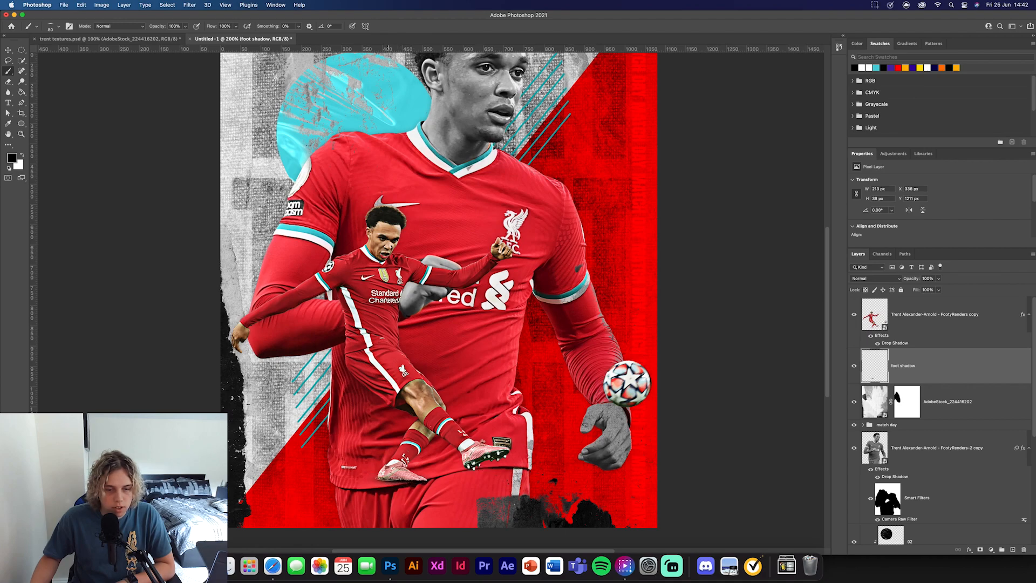
Step: Set the foot shadow layer's blend mode to Multiply and its opacity to 73%
{"action": "left_click", "coordinate": [868, 278]}
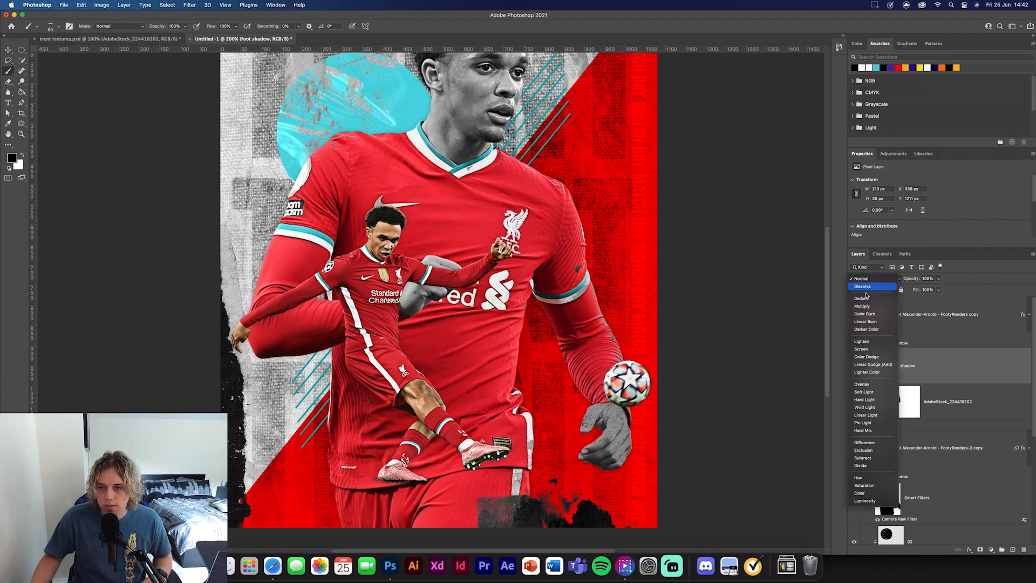
{"action": "left_click", "coordinate": [867, 305]}
{"action": "mouse_move", "coordinate": [917, 279]}
{"action": "left_mouse_down"}
{"action": "mouse_move", "coordinate": [893, 280]}
{"action": "mouse_move", "coordinate": [926, 280]}
{"action": "left_mouse_up"}
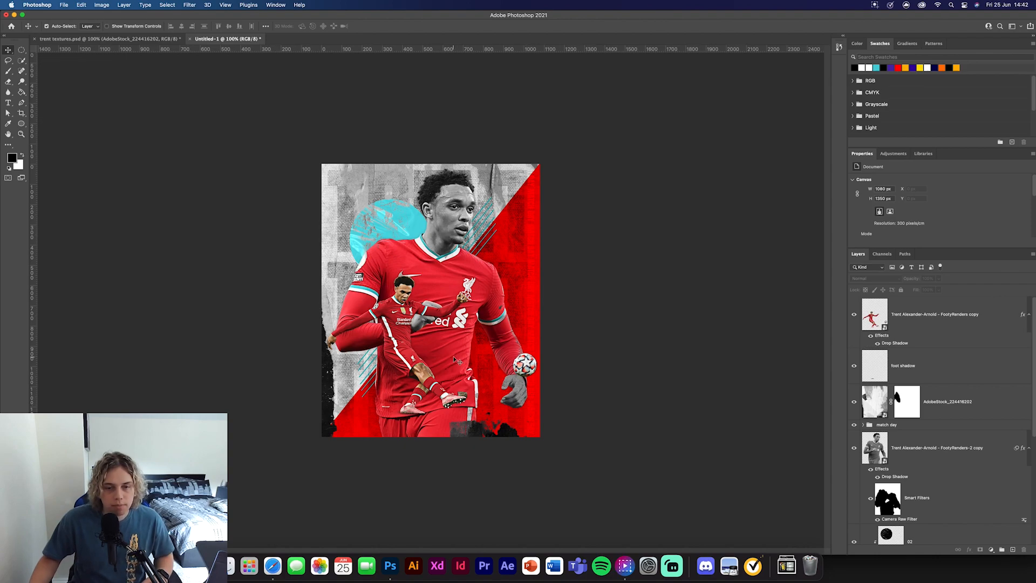
{"action": "scroll", "coordinate": [923, 437], "scroll_direction": "down", "scroll_amount": 1}
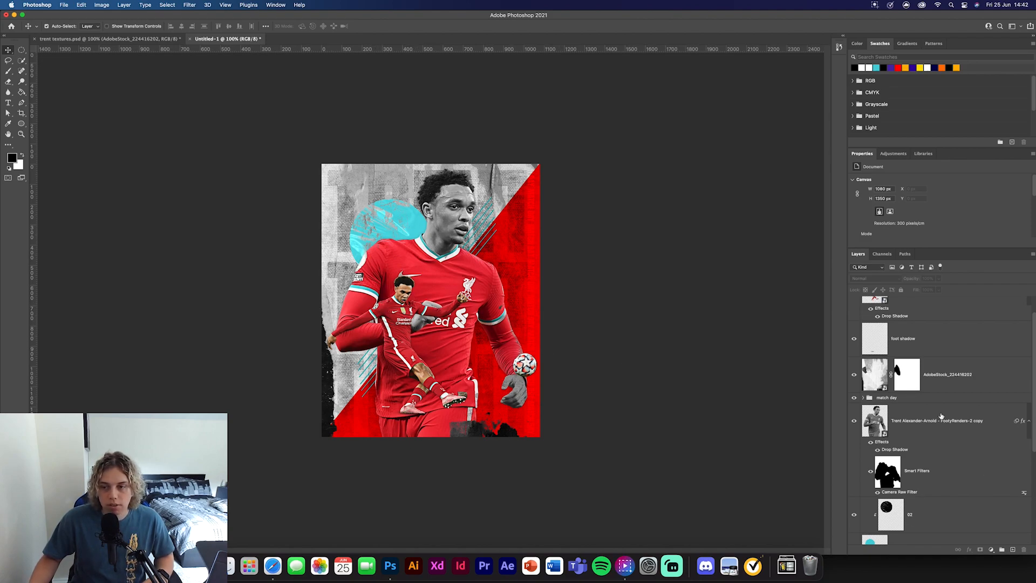
{"action": "left_click", "coordinate": [918, 430]}
{"action": "left_click", "coordinate": [189, 5]}
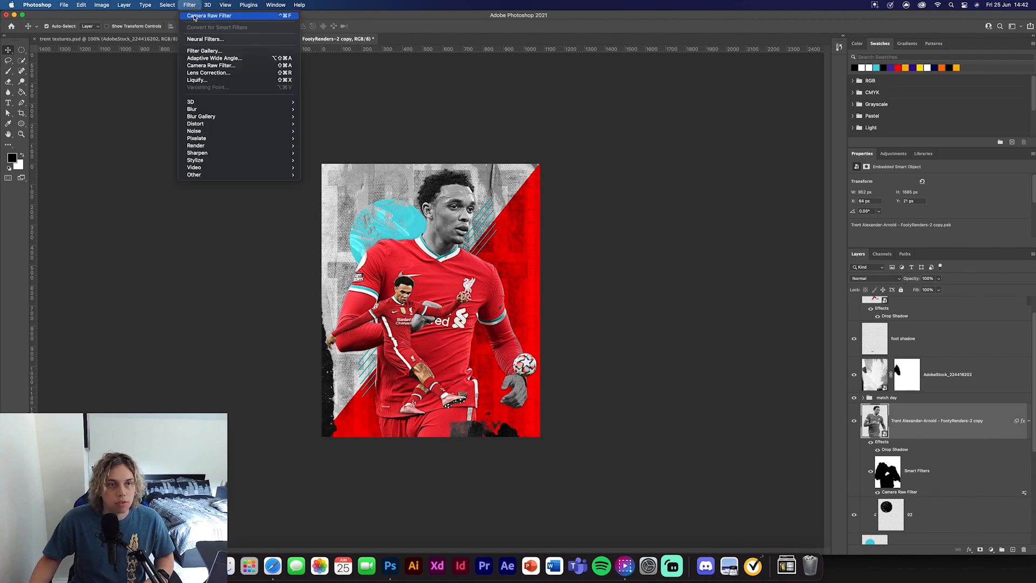
{"action": "left_click", "coordinate": [208, 62]}
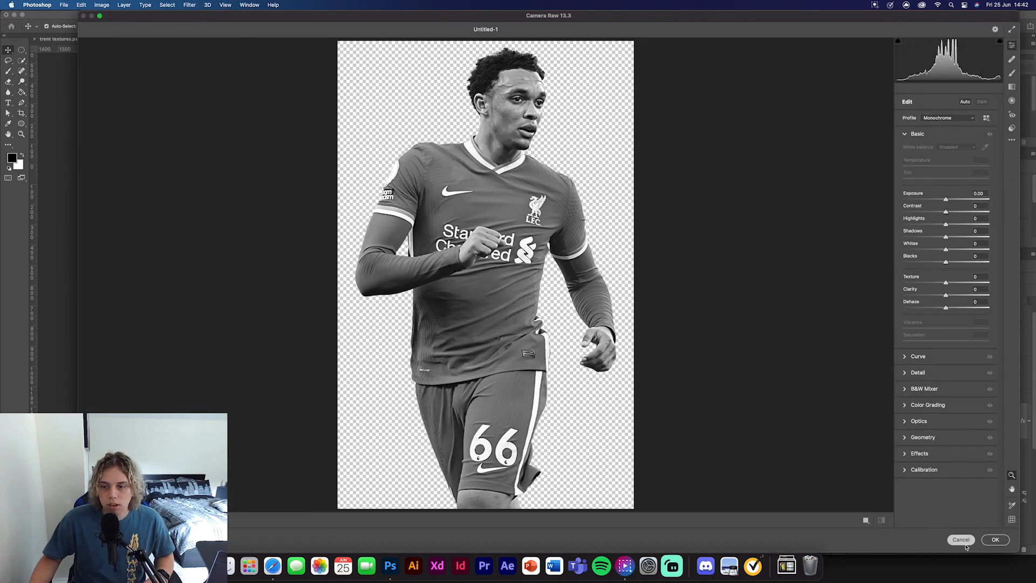
{"action": "left_click", "coordinate": [961, 539]}
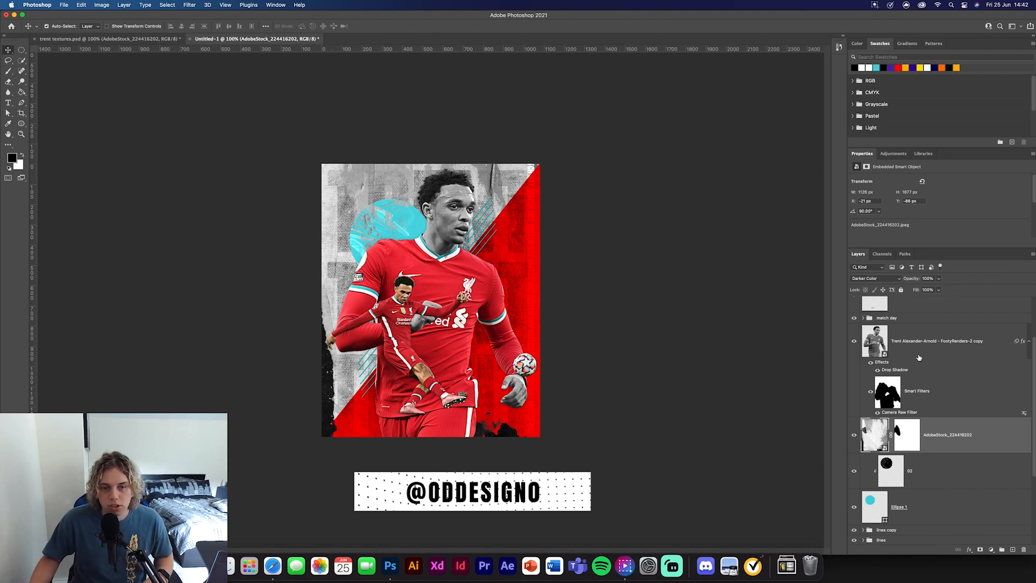
Step: Apply the Camera Raw Filter with the previous settings, saturation -100, to the kicking player cutout
{"action": "scroll", "coordinate": [982, 386], "scroll_direction": "up", "scroll_amount": 3}
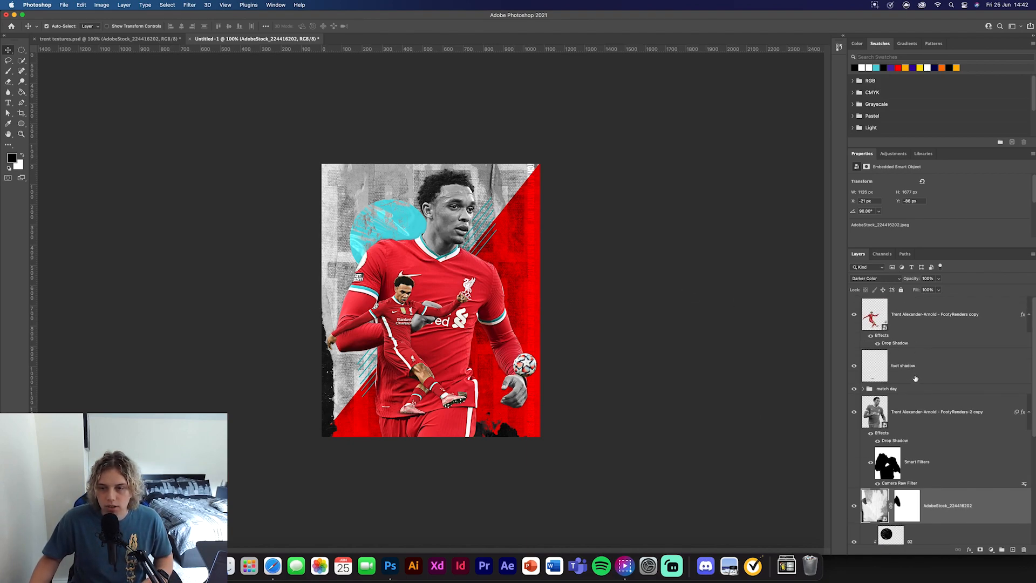
{"action": "left_click", "coordinate": [895, 323]}
{"action": "left_click", "coordinate": [189, 5]}
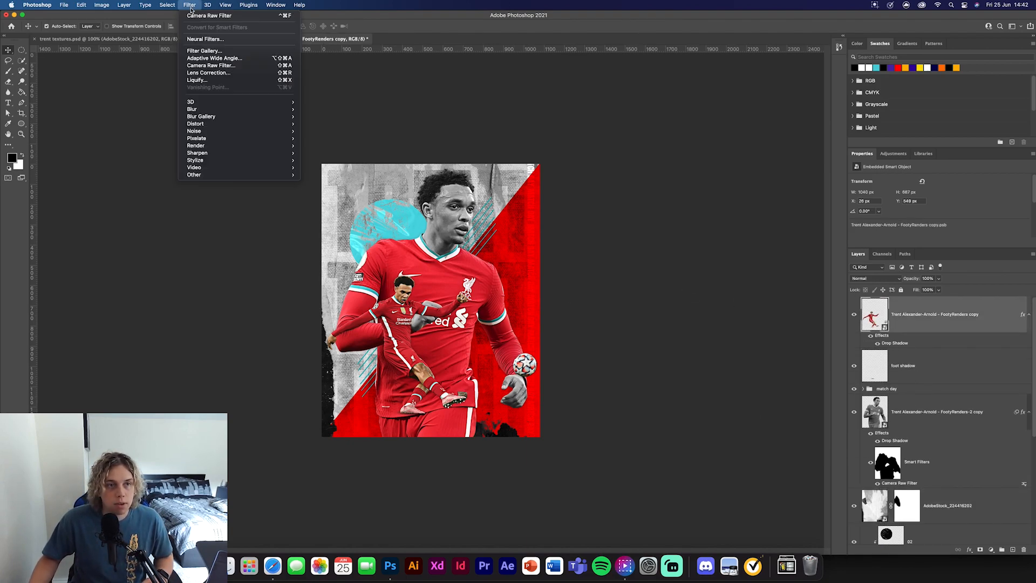
{"action": "left_click", "coordinate": [192, 5]}
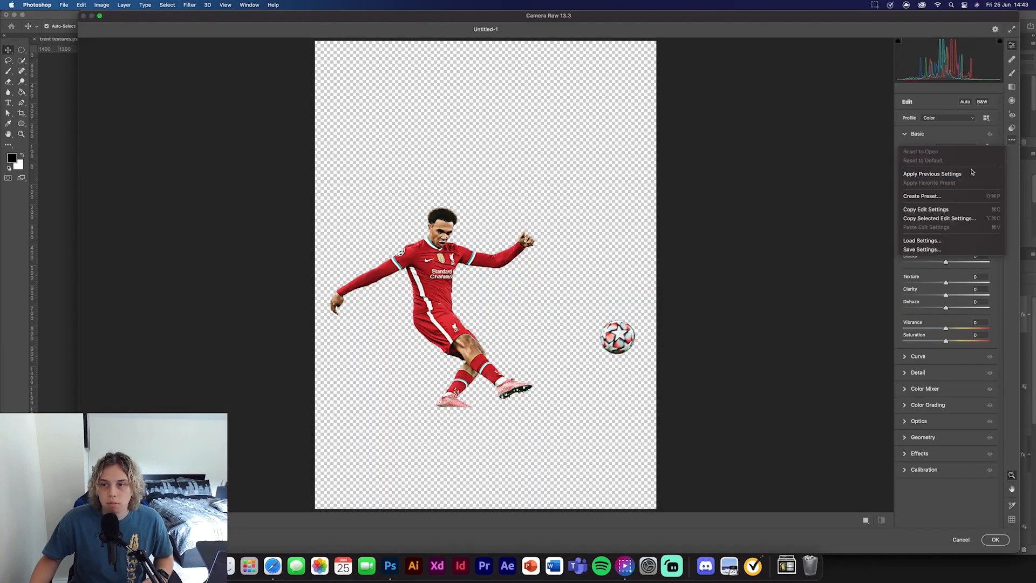
{"action": "left_click", "coordinate": [971, 171]}
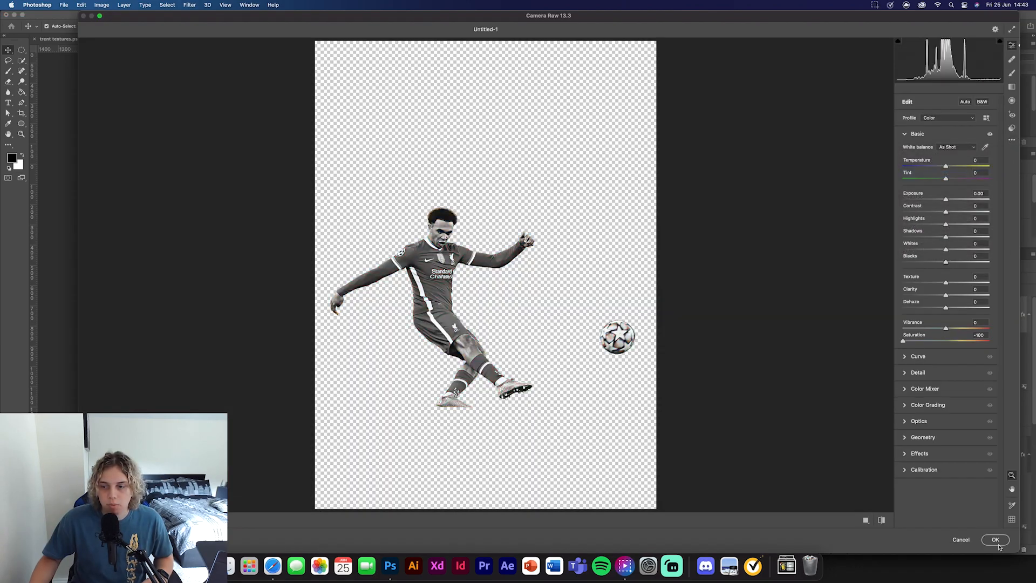
{"action": "left_click", "coordinate": [996, 539]}
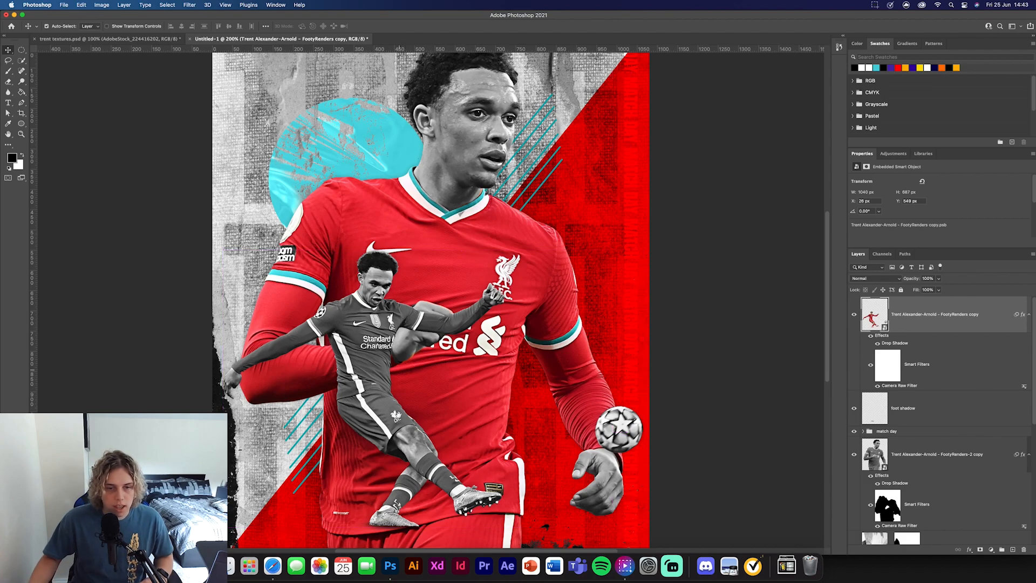
Step: Paint black on the kicking player's filter mask with an 80 px Hard Round brush to restore colour to the kit, socks and boots
{"action": "scroll", "coordinate": [446, 342], "scroll_direction": "up", "scroll_amount": 4}
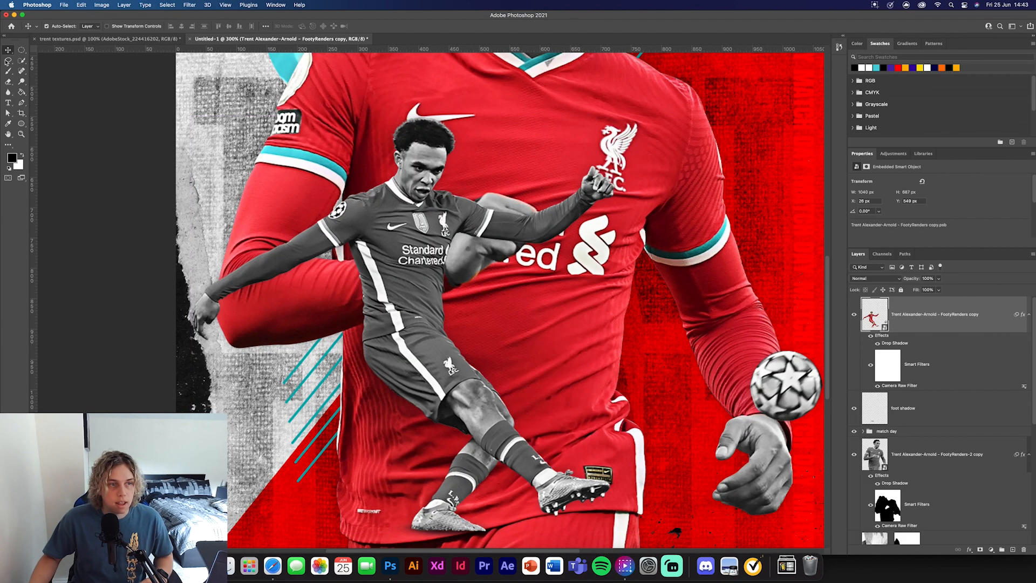
{"action": "left_click", "coordinate": [8, 70]}
{"action": "left_click", "coordinate": [53, 27]}
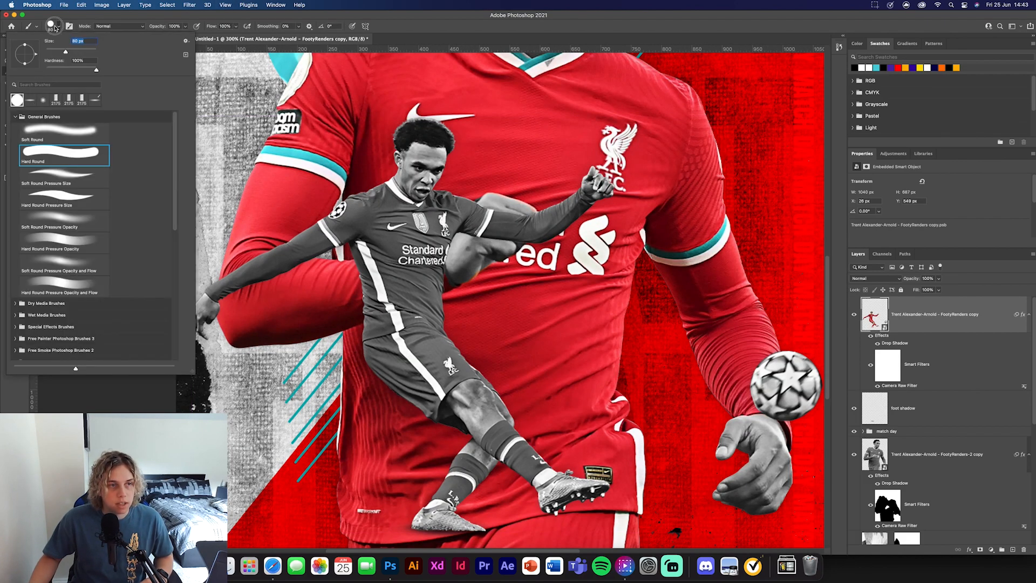
{"action": "left_click", "coordinate": [56, 28]}
{"action": "left_click", "coordinate": [887, 366]}
{"action": "mouse_move", "coordinate": [426, 351]}
{"action": "left_mouse_down"}
{"action": "mouse_move", "coordinate": [405, 352]}
{"action": "mouse_move", "coordinate": [337, 193]}
{"action": "mouse_move", "coordinate": [312, 261]}
{"action": "mouse_move", "coordinate": [279, 272]}
{"action": "mouse_move", "coordinate": [241, 206]}
{"action": "mouse_move", "coordinate": [369, 215]}
{"action": "mouse_move", "coordinate": [412, 307]}
{"action": "mouse_move", "coordinate": [420, 268]}
{"action": "mouse_move", "coordinate": [471, 213]}
{"action": "mouse_move", "coordinate": [529, 231]}
{"action": "mouse_move", "coordinate": [577, 221]}
{"action": "mouse_move", "coordinate": [560, 201]}
{"action": "mouse_move", "coordinate": [588, 224]}
{"action": "left_mouse_up"}
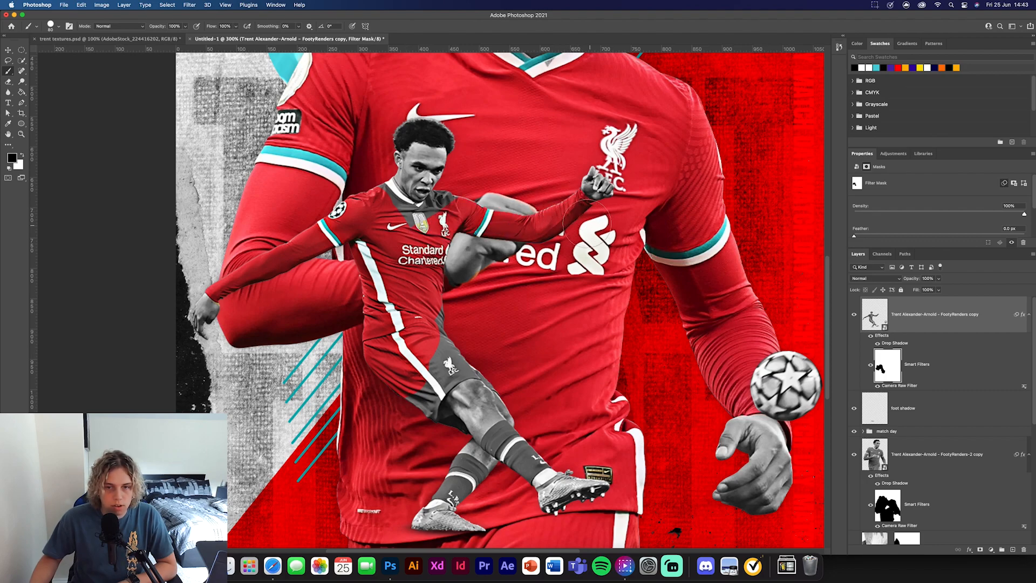
{"action": "mouse_move", "coordinate": [413, 391]}
{"action": "left_mouse_down"}
{"action": "mouse_move", "coordinate": [408, 423]}
{"action": "mouse_move", "coordinate": [430, 370]}
{"action": "mouse_move", "coordinate": [465, 348]}
{"action": "mouse_move", "coordinate": [431, 366]}
{"action": "mouse_move", "coordinate": [498, 362]}
{"action": "mouse_move", "coordinate": [509, 371]}
{"action": "mouse_move", "coordinate": [439, 316]}
{"action": "left_mouse_up"}
{"action": "left_click_drag", "start_coordinate": [391, 186], "coordinate": [448, 203]}
{"action": "mouse_move", "coordinate": [440, 458]}
{"action": "left_mouse_down"}
{"action": "mouse_move", "coordinate": [463, 477]}
{"action": "mouse_move", "coordinate": [426, 529]}
{"action": "mouse_move", "coordinate": [470, 537]}
{"action": "mouse_move", "coordinate": [503, 451]}
{"action": "mouse_move", "coordinate": [586, 493]}
{"action": "left_mouse_up"}
Step: Paint white on the same filter mask with a smaller brush to return the kicking player's bare legs to grayscale
{"action": "key", "text": "x"}
{"action": "key", "text": "bracketleft"}
{"action": "key", "text": "bracketleft"}
{"action": "key", "text": "bracketleft"}
{"action": "key", "text": "bracketleft"}
{"action": "key", "text": "bracketleft"}
{"action": "key", "text": "bracketleft"}
{"action": "key", "text": "bracketleft"}
{"action": "key", "text": "bracketleft"}
{"action": "key", "text": "bracketleft"}
{"action": "key", "text": "bracketleft"}
{"action": "left_click_drag", "start_coordinate": [471, 449], "coordinate": [494, 465]}
{"action": "left_click_drag", "start_coordinate": [496, 398], "coordinate": [515, 423]}
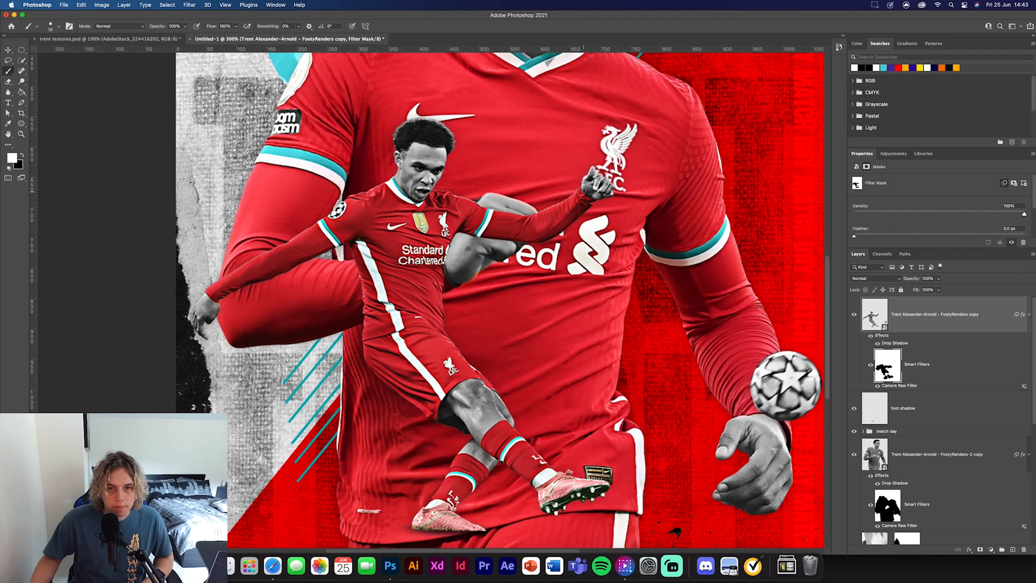
{"action": "key", "text": "x"}
{"action": "key", "text": "x"}
{"action": "key", "text": "x"}
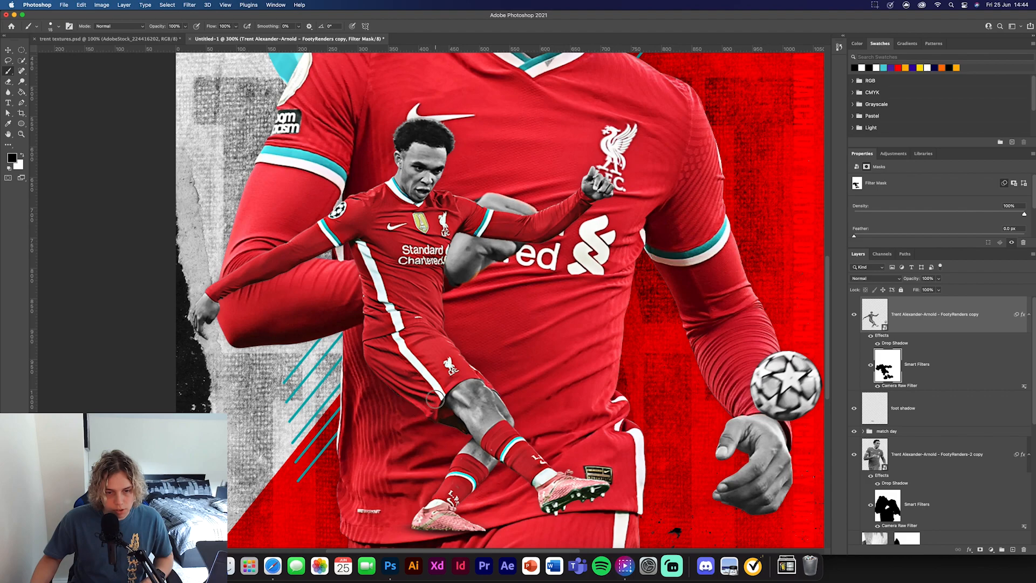
{"action": "key", "text": "x"}
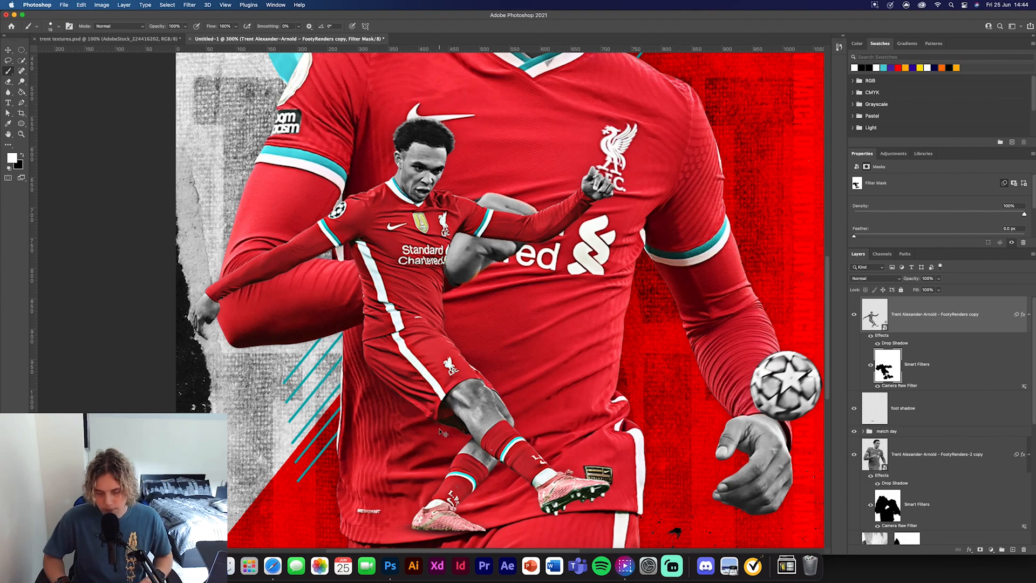
{"action": "key", "text": "super+minus"}
{"action": "key", "text": "super+minus"}
{"action": "left_click", "coordinate": [8, 49]}
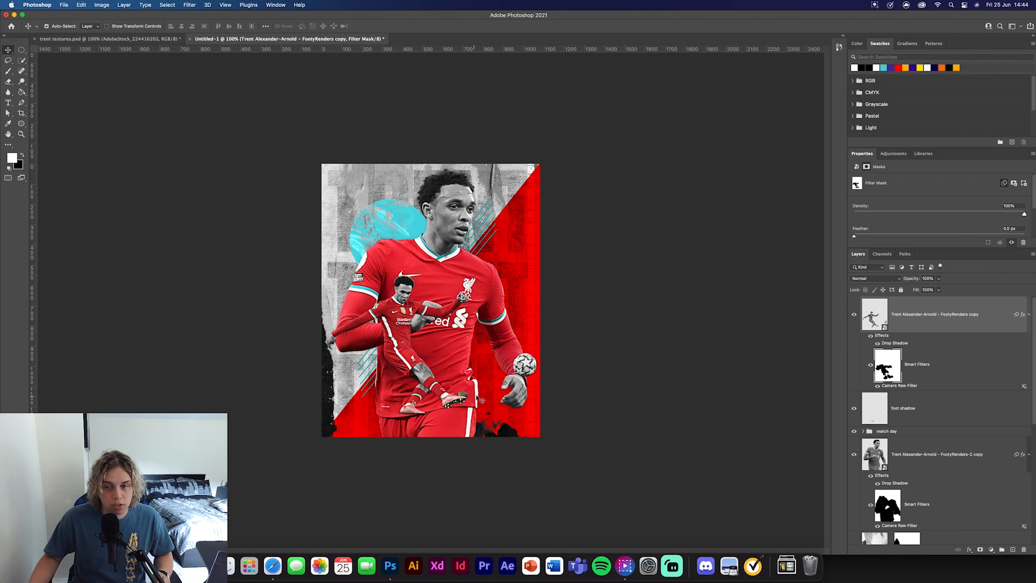
Step: Hide the trent group of repeated background text
{"action": "left_click", "coordinate": [943, 408]}
{"action": "left_click", "coordinate": [12, 106]}
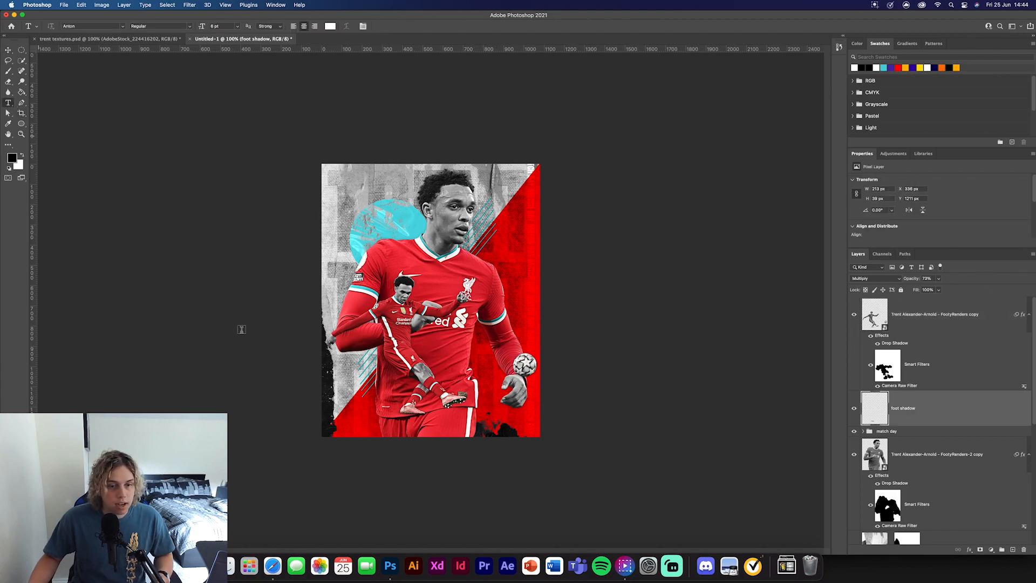
{"action": "scroll", "coordinate": [917, 459], "scroll_direction": "down", "scroll_amount": 5}
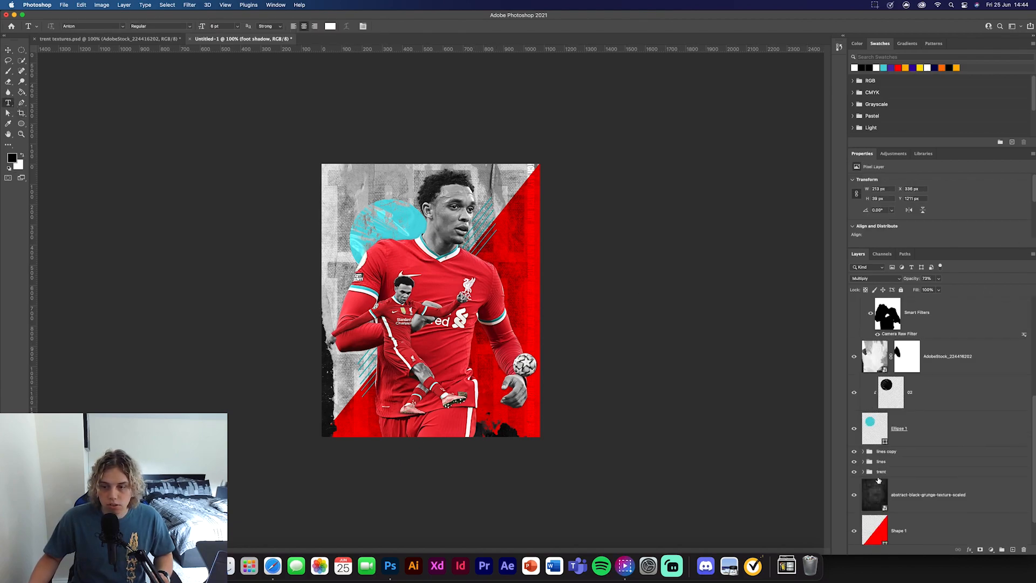
{"action": "left_click", "coordinate": [892, 463]}
{"action": "left_click", "coordinate": [883, 473]}
{"action": "left_click", "coordinate": [854, 471]}
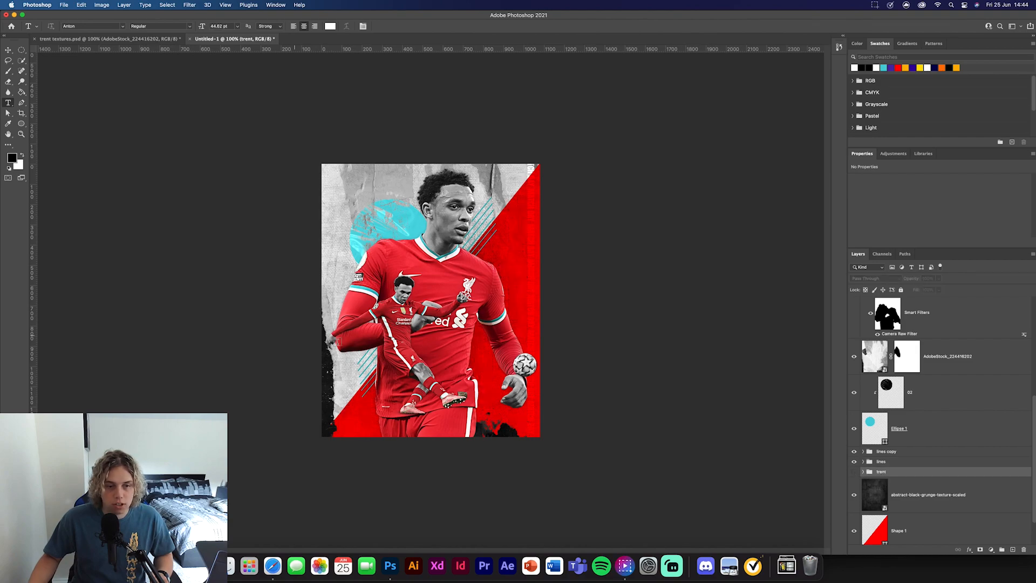
Step: Add the white text ARNOLD in Anton Regular and enlarge it to span most of the poster's lower half
{"action": "left_click", "coordinate": [349, 372]}
{"action": "type", "text": "ARN"}
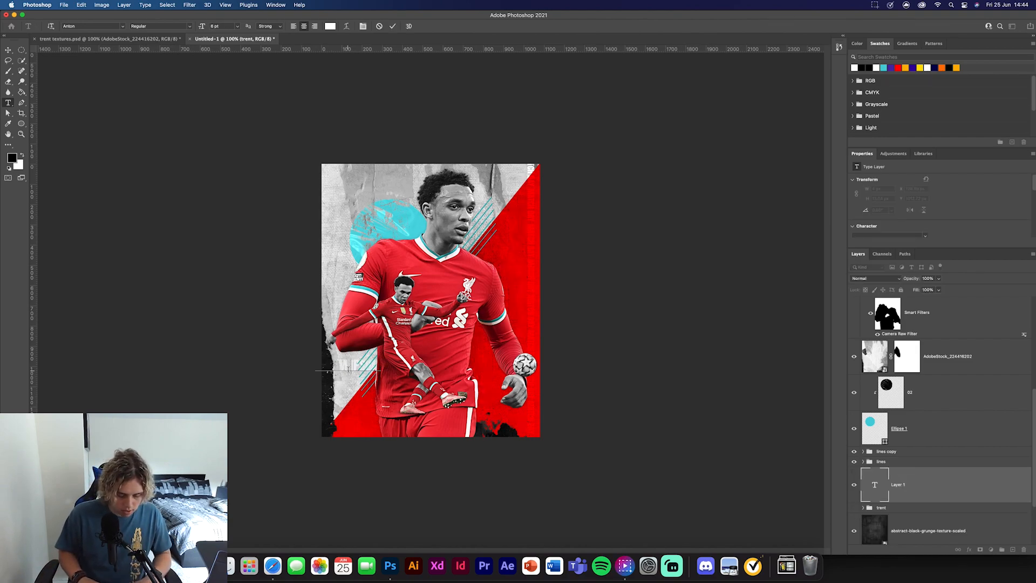
{"action": "type", "text": "OLD"}
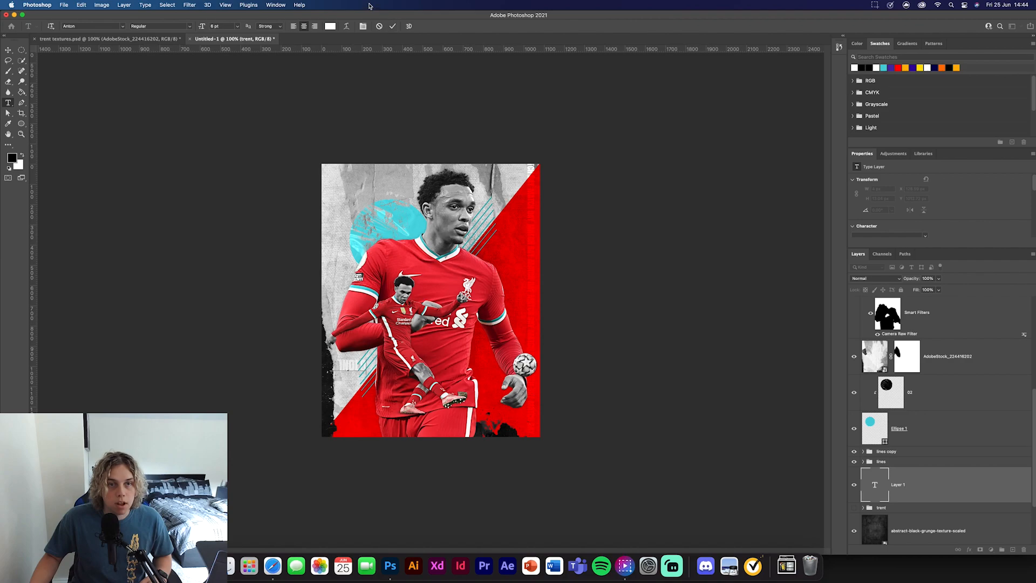
{"action": "left_click", "coordinate": [391, 27]}
{"action": "key", "text": "super+t"}
{"action": "mouse_move", "coordinate": [367, 367]}
{"action": "left_mouse_down"}
{"action": "mouse_move", "coordinate": [537, 367]}
{"action": "mouse_move", "coordinate": [376, 358]}
{"action": "left_mouse_up"}
{"action": "key", "text": "Return"}
Step: Move the ARNOLD text between the foot shadow layer and the match day group, and widen it to about 1058 px
{"action": "left_click_drag", "start_coordinate": [929, 484], "coordinate": [924, 427]}
{"action": "key", "text": "super+t"}
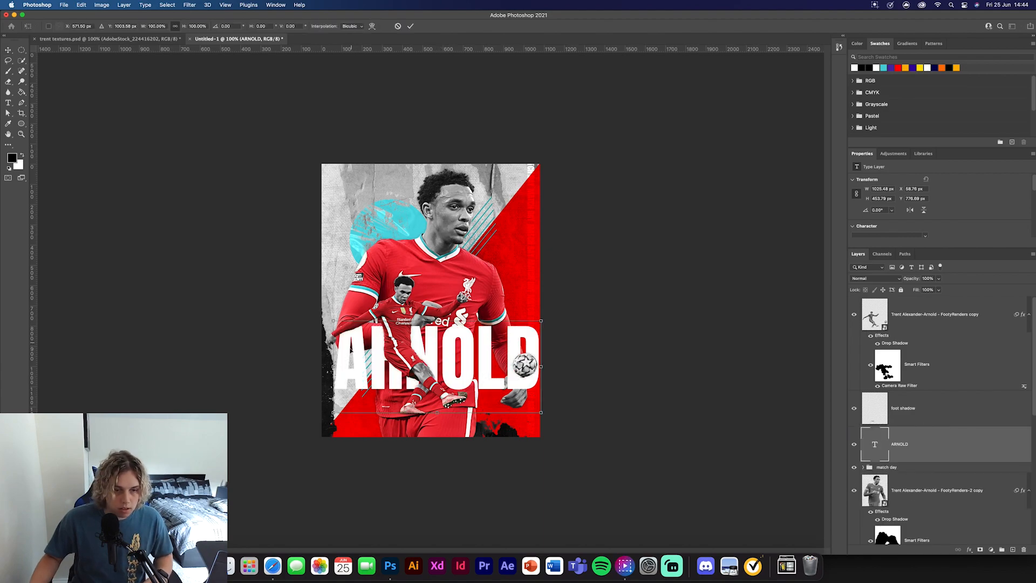
{"action": "left_click_drag", "start_coordinate": [330, 366], "coordinate": [326, 366]}
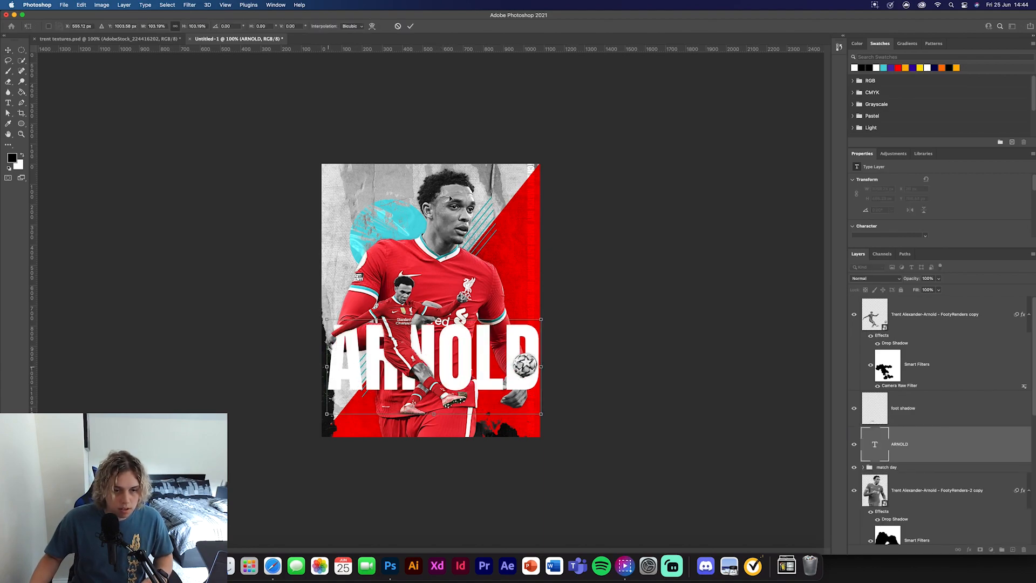
{"action": "left_click", "coordinate": [409, 31]}
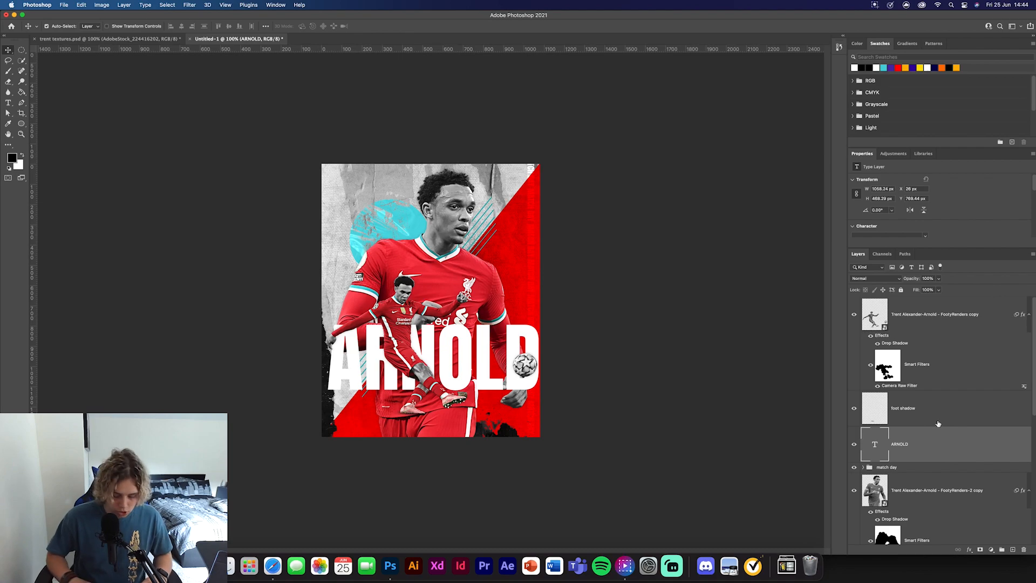
Step: Duplicate the ARNOLD text, place the copy above the kicking player cutout, and set its fill to 0%
{"action": "key", "text": "super+j"}
{"action": "left_click_drag", "start_coordinate": [937, 432], "coordinate": [817, 292]}
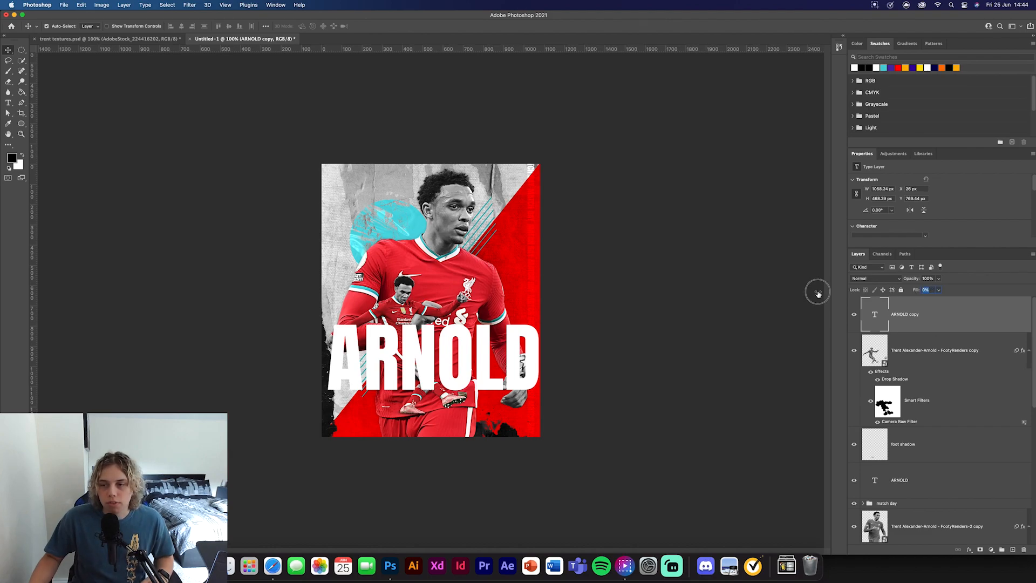
Step: Add a thin white Stroke layer style to the ARNOLD copy text
{"action": "double_click", "coordinate": [968, 315]}
{"action": "left_click", "coordinate": [752, 323]}
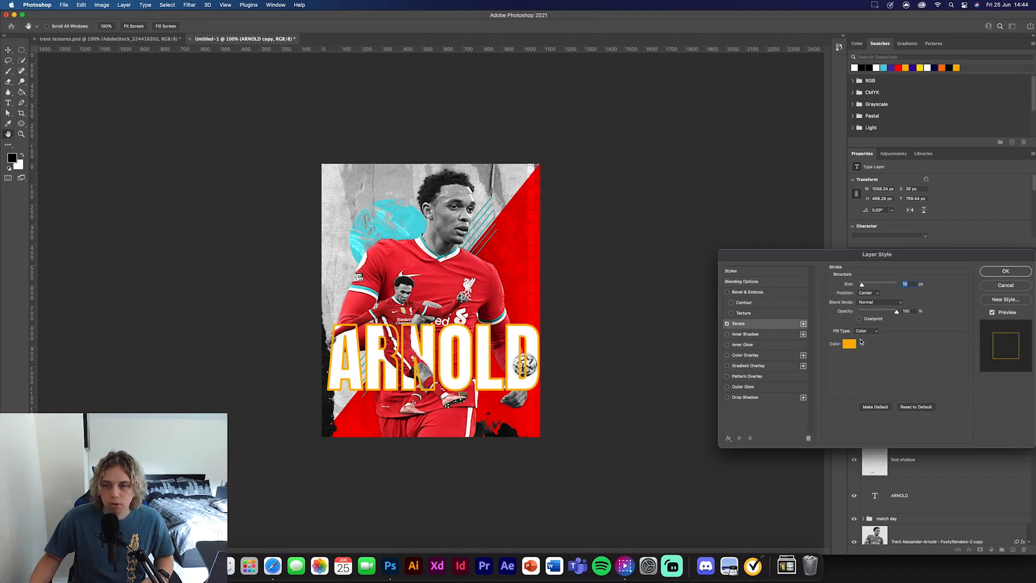
{"action": "left_click", "coordinate": [850, 344]}
{"action": "left_click", "coordinate": [854, 68]}
{"action": "key", "text": "Return"}
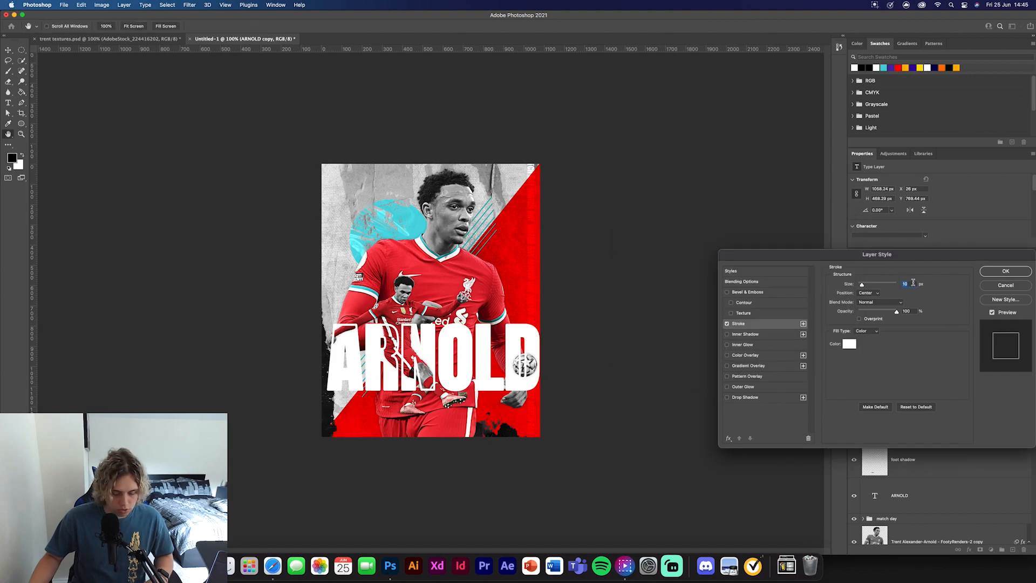
{"action": "left_click", "coordinate": [1007, 271]}
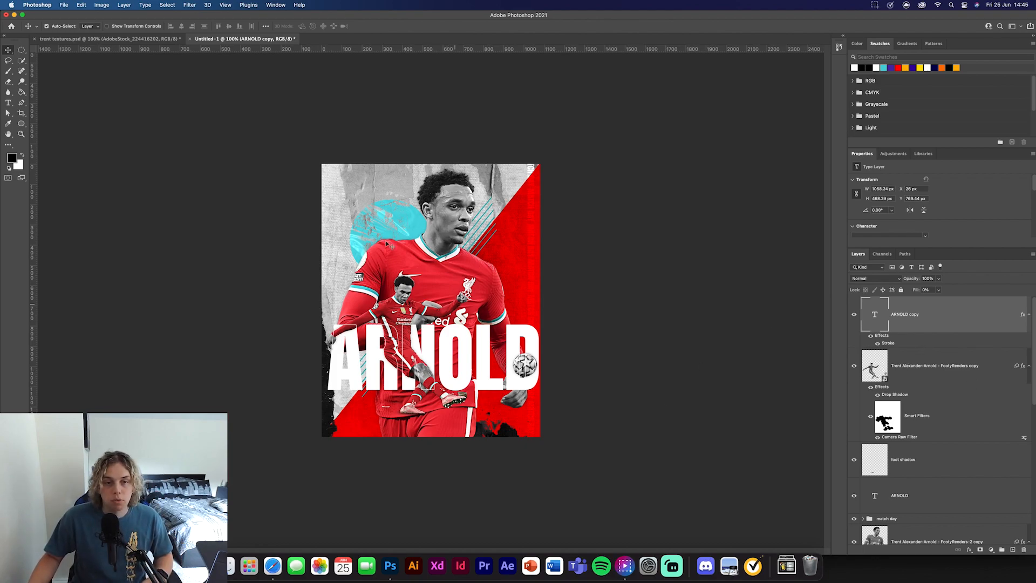
Step: Add the white text 66 and enlarge it to about 281 px wide over the cyan circle and the large player's shoulder
{"action": "key", "text": "t"}
{"action": "left_click", "coordinate": [345, 254]}
{"action": "type", "text": "66"}
{"action": "key", "text": "super+Return"}
{"action": "key", "text": "v"}
{"action": "key", "text": "super+t"}
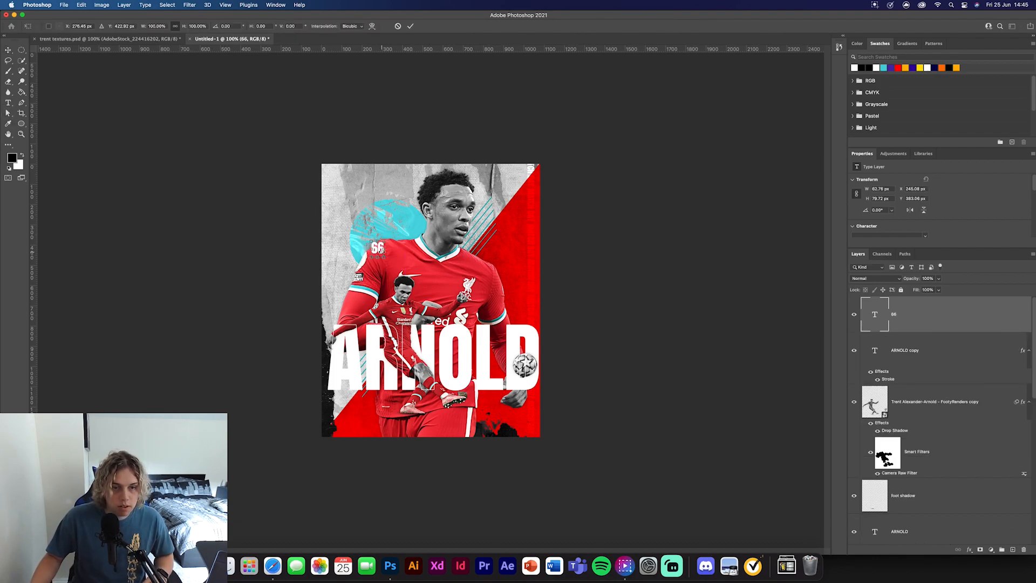
{"action": "mouse_move", "coordinate": [386, 241]}
{"action": "left_mouse_down"}
{"action": "mouse_move", "coordinate": [414, 207]}
{"action": "mouse_move", "coordinate": [390, 264]}
{"action": "mouse_move", "coordinate": [416, 257]}
{"action": "mouse_move", "coordinate": [382, 255]}
{"action": "left_mouse_up"}
{"action": "left_click", "coordinate": [411, 26]}
Step: Place the 66 text behind the large player cutout and keep a duplicate of it just above the cutout, below the match day group
{"action": "left_click_drag", "start_coordinate": [927, 323], "coordinate": [919, 372]}
{"action": "scroll", "coordinate": [918, 359], "scroll_direction": "down", "scroll_amount": 5}
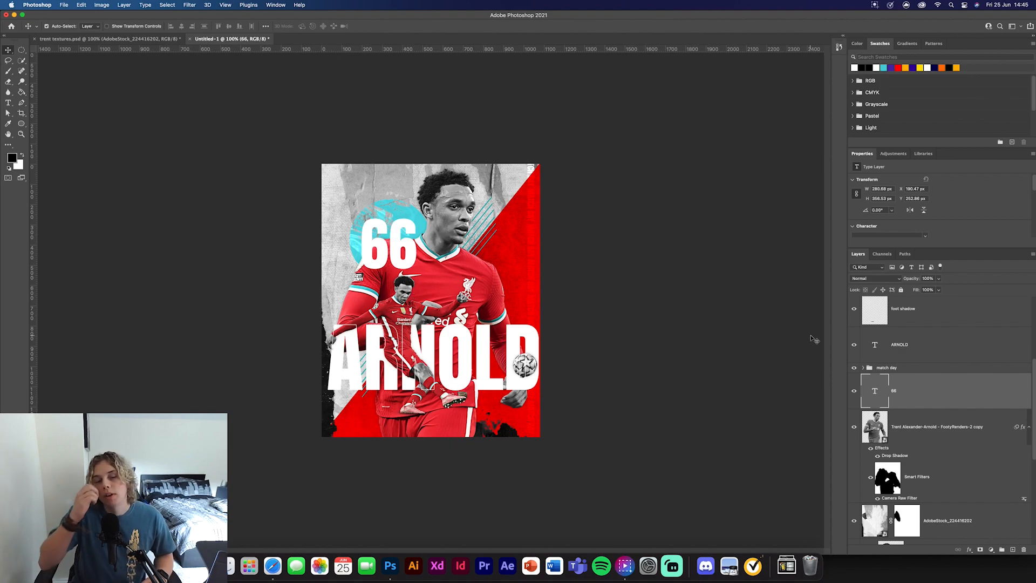
{"action": "left_click_drag", "start_coordinate": [881, 374], "coordinate": [920, 377]}
{"action": "key", "text": "super+j"}
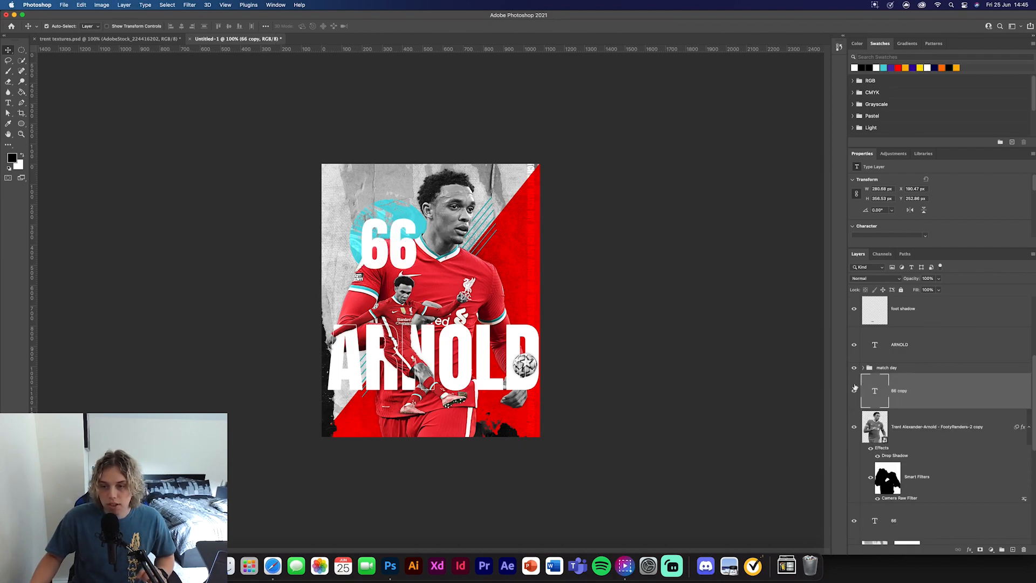
Step: Set the 66 copy's fill to 0% and give it a thin white Stroke layer style
{"action": "left_click_drag", "start_coordinate": [916, 291], "coordinate": [815, 294]}
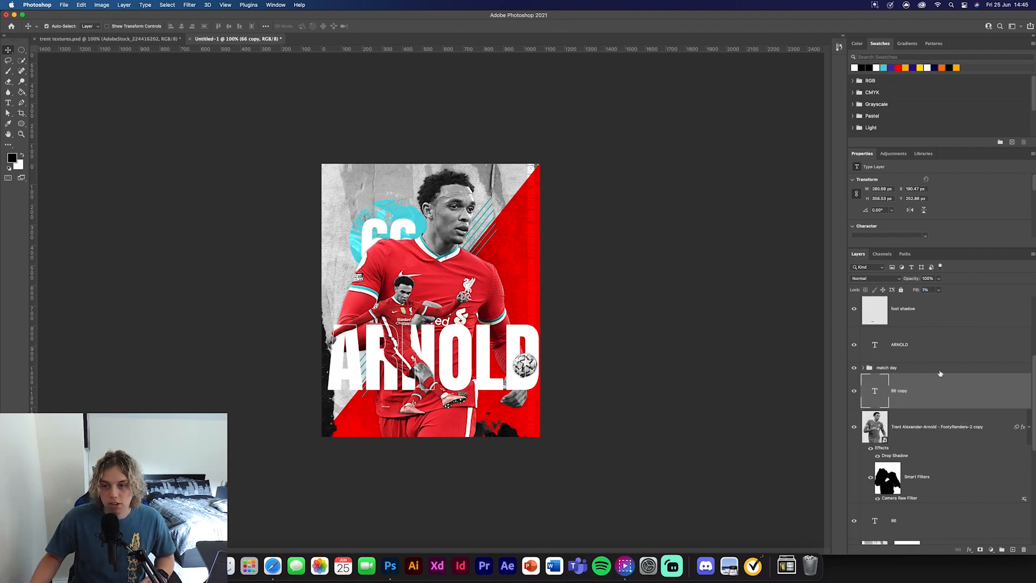
{"action": "double_click", "coordinate": [941, 406]}
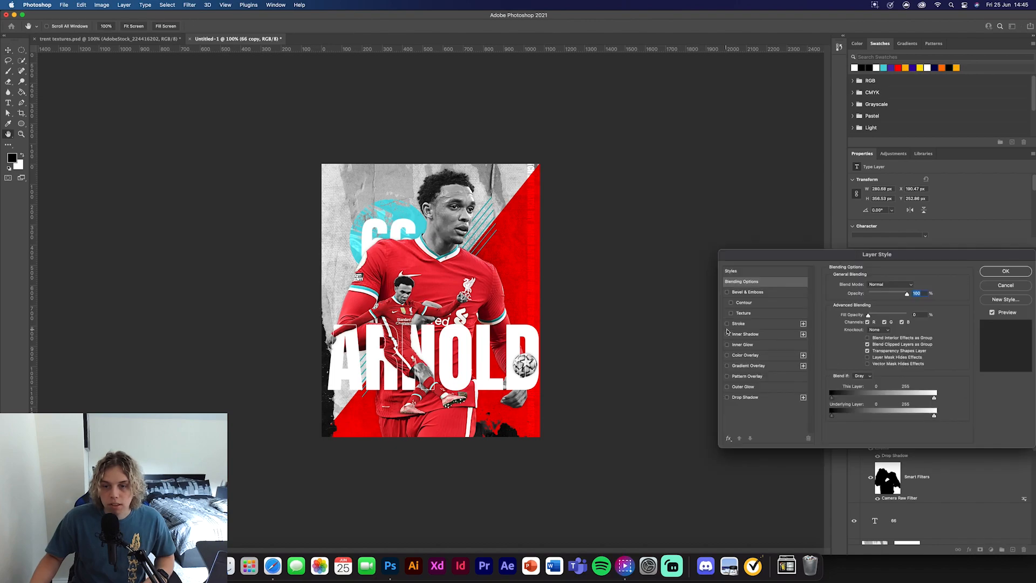
{"action": "left_click", "coordinate": [735, 322]}
{"action": "left_click", "coordinate": [1002, 274]}
{"action": "left_click", "coordinate": [635, 339]}
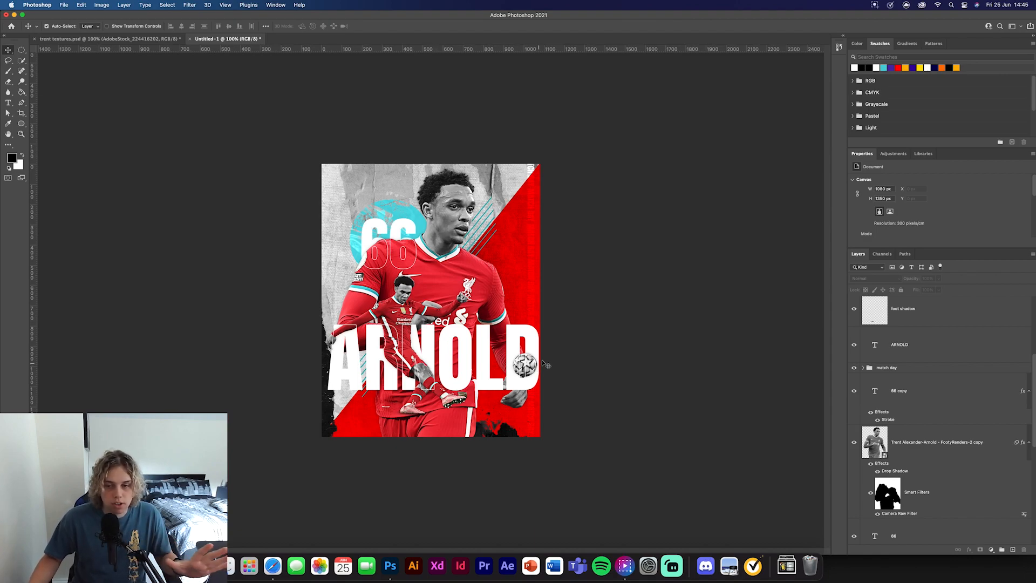
Step: Copy the grunge-texture-by-krist-photoshop-textures layer from trent textures.psd onto the poster
{"action": "scroll", "coordinate": [894, 403], "scroll_direction": "up", "scroll_amount": 5}
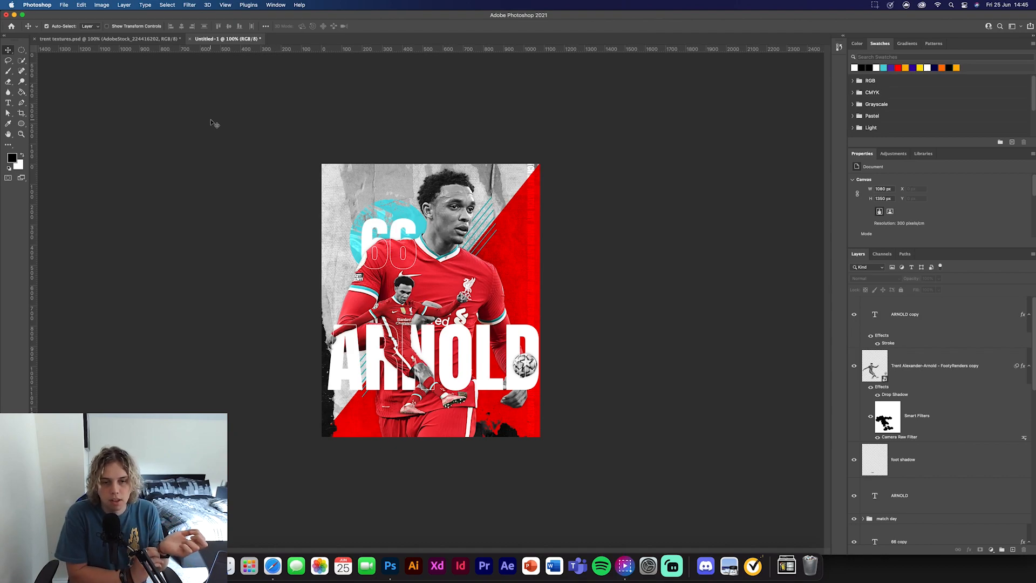
{"action": "left_click", "coordinate": [121, 38]}
{"action": "scroll", "coordinate": [931, 421], "scroll_direction": "down", "scroll_amount": 3}
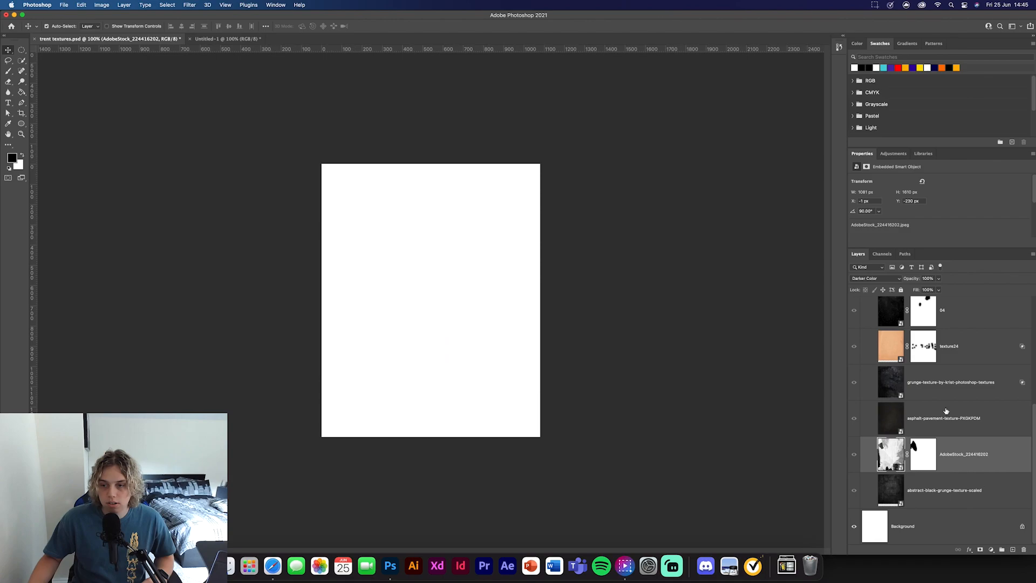
{"action": "left_click", "coordinate": [931, 382]}
{"action": "left_click_drag", "start_coordinate": [945, 384], "coordinate": [433, 328]}
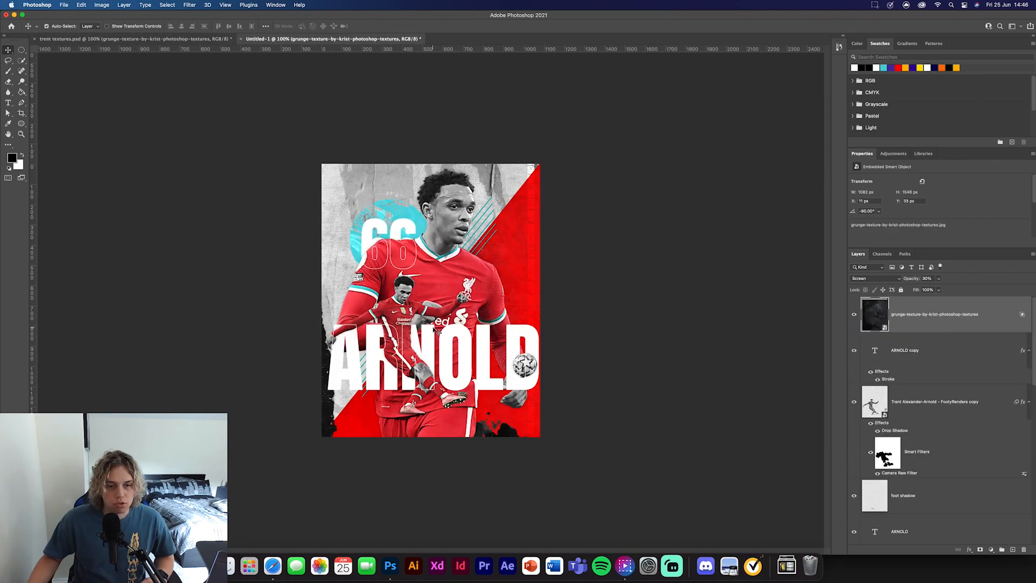
Step: Set the grunge texture's blend mode to Exclusion and its opacity to 73%
{"action": "left_click", "coordinate": [888, 280]}
{"action": "left_click", "coordinate": [866, 375]}
{"action": "mouse_move", "coordinate": [910, 278]}
{"action": "left_mouse_down"}
{"action": "mouse_move", "coordinate": [924, 279]}
{"action": "mouse_move", "coordinate": [921, 289]}
{"action": "left_mouse_up"}
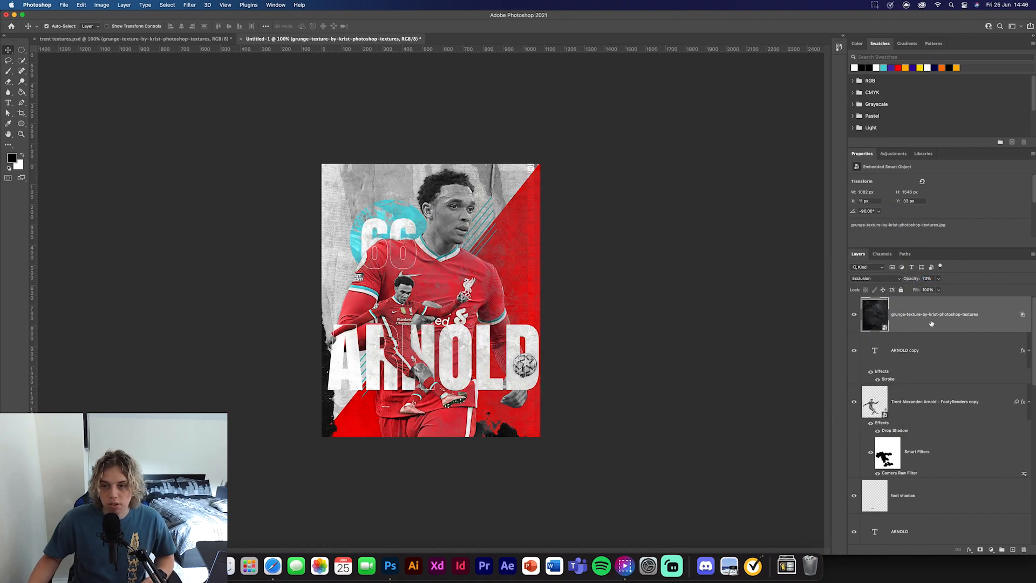
Step: Move the grunge texture directly above the original ARNOLD text and clip it to that text
{"action": "left_click_drag", "start_coordinate": [928, 330], "coordinate": [917, 446]}
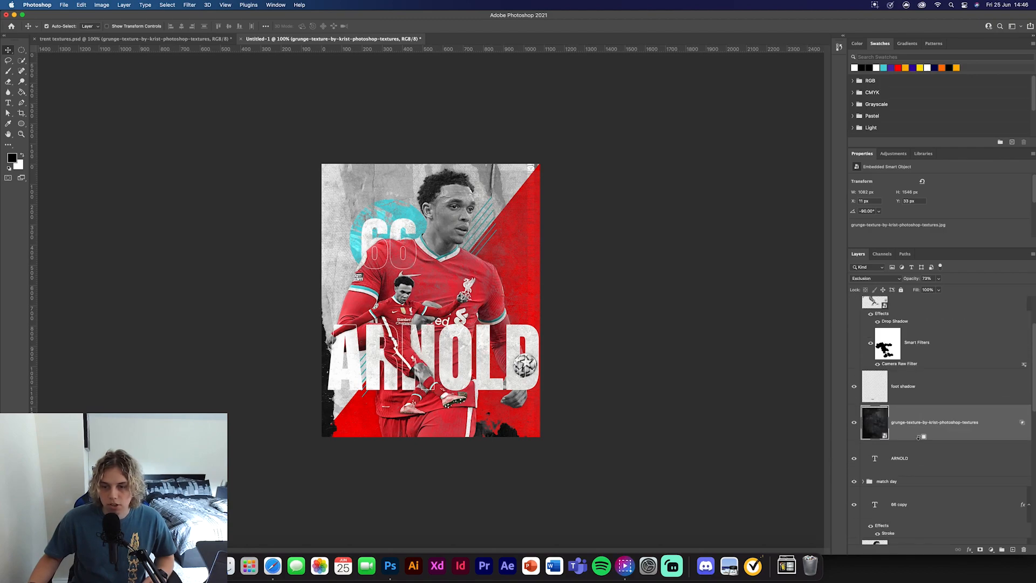
{"action": "left_click_drag", "start_coordinate": [932, 346], "coordinate": [929, 405]}
{"action": "left_click", "coordinate": [921, 432], "text": "alt"}
Step: Duplicate the grunge texture directly above the original 66 text and clip the copy to it
{"action": "scroll", "coordinate": [936, 420], "scroll_direction": "down", "scroll_amount": 4}
{"action": "left_click_drag", "start_coordinate": [918, 341], "coordinate": [917, 491]}
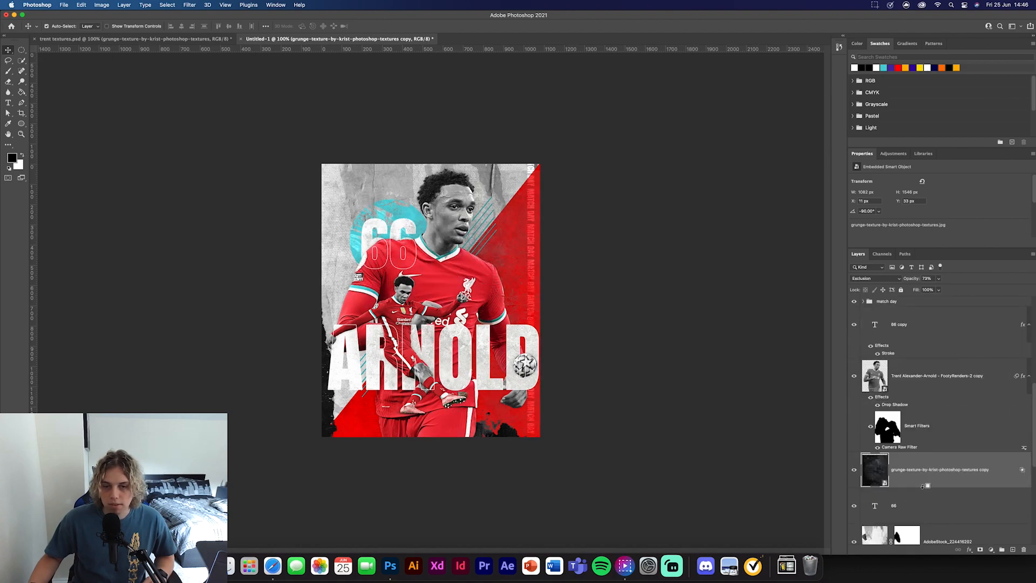
{"action": "left_click", "coordinate": [923, 486], "text": "alt"}
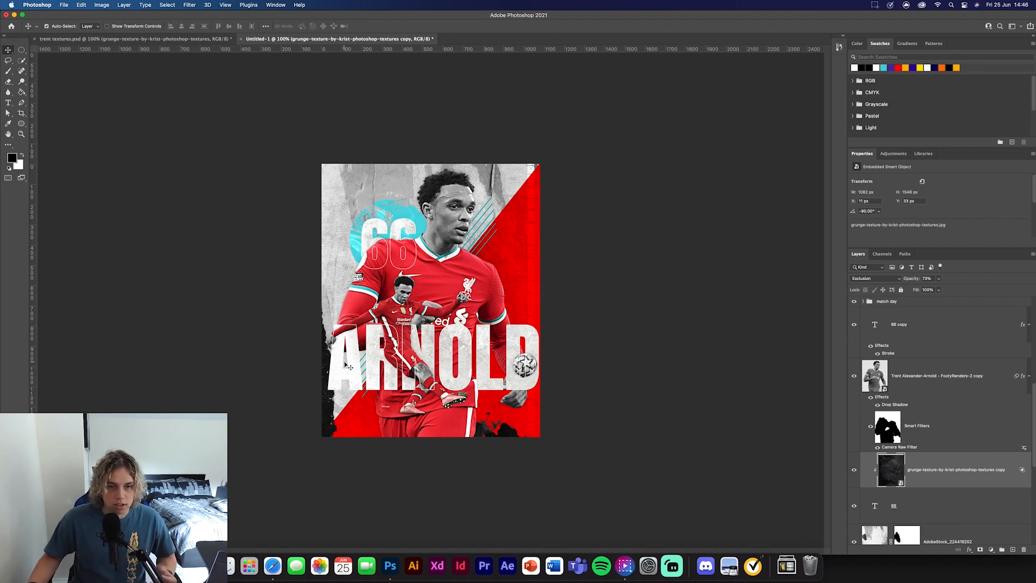
Step: With the ARNOLD copy layer selected, draw a closed Pen path cutting diagonally across the poster's upper-left corner
{"action": "scroll", "coordinate": [918, 410], "scroll_direction": "down", "scroll_amount": 5}
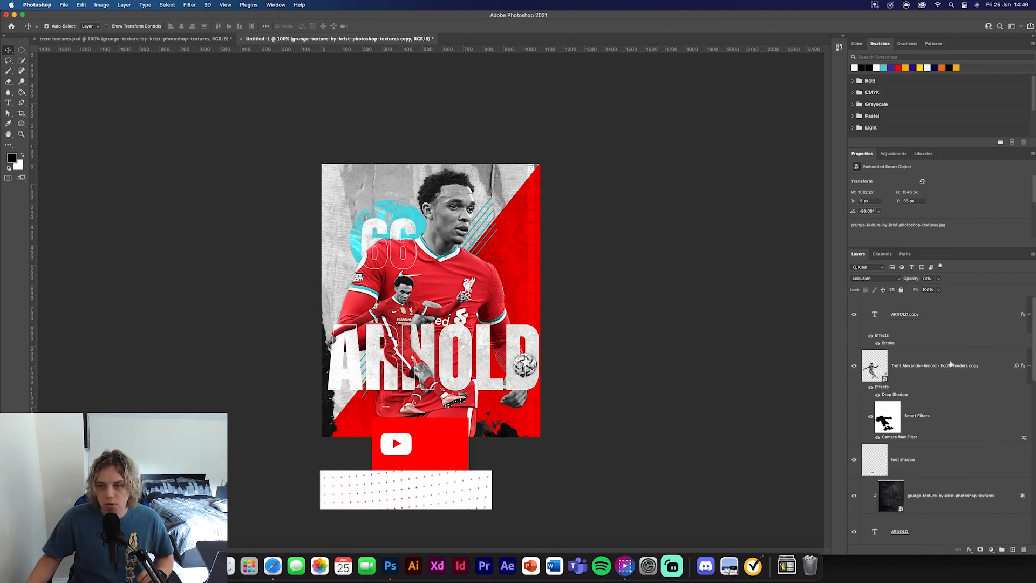
{"action": "left_click", "coordinate": [941, 320]}
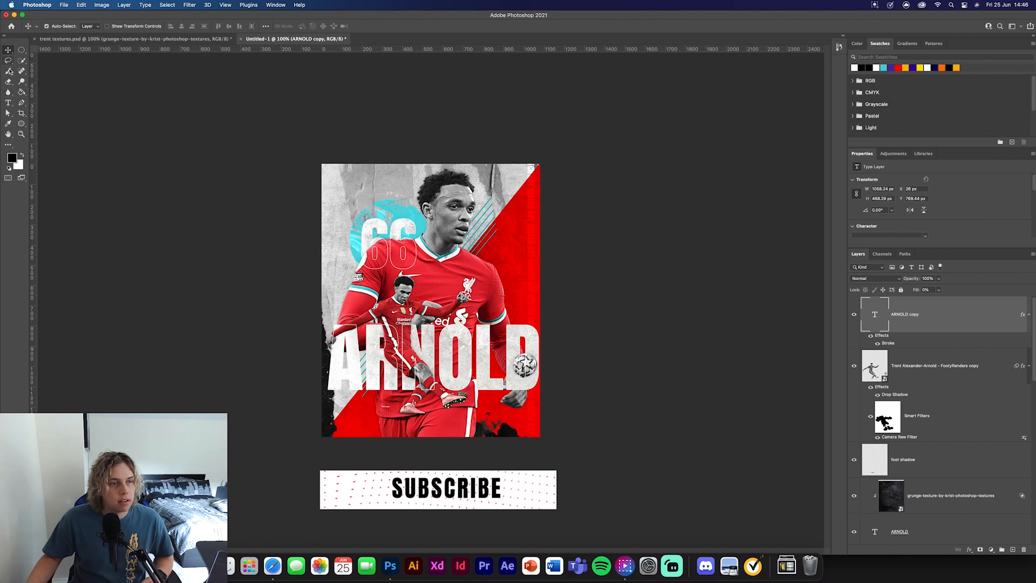
{"action": "left_click", "coordinate": [21, 102]}
{"action": "left_click", "coordinate": [415, 152]}
{"action": "left_click", "coordinate": [290, 278]}
{"action": "left_click", "coordinate": [290, 145]}
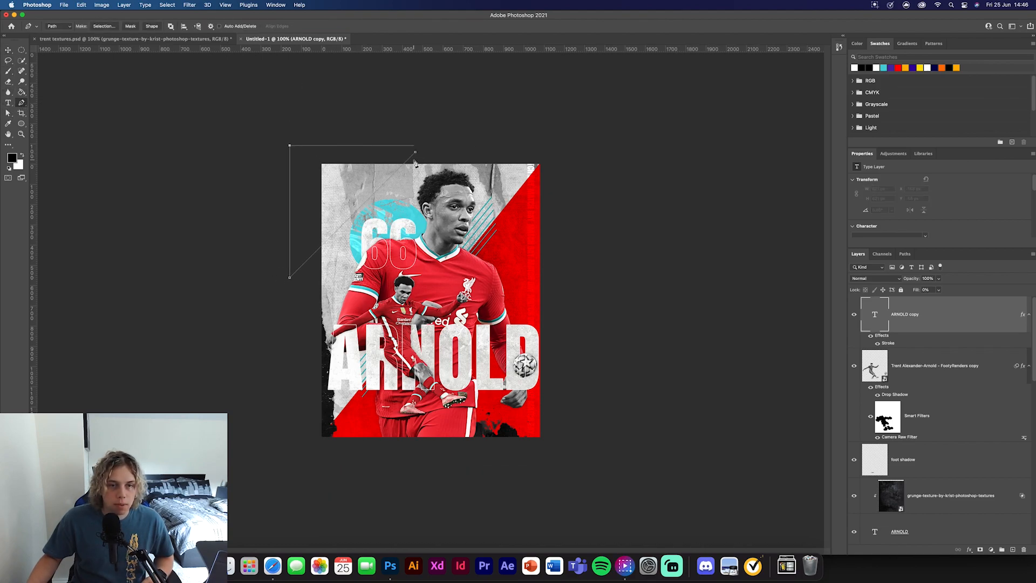
{"action": "left_click", "coordinate": [152, 27]}
{"action": "key", "text": "super+z"}
{"action": "left_click", "coordinate": [22, 155]}
{"action": "left_click", "coordinate": [152, 27]}
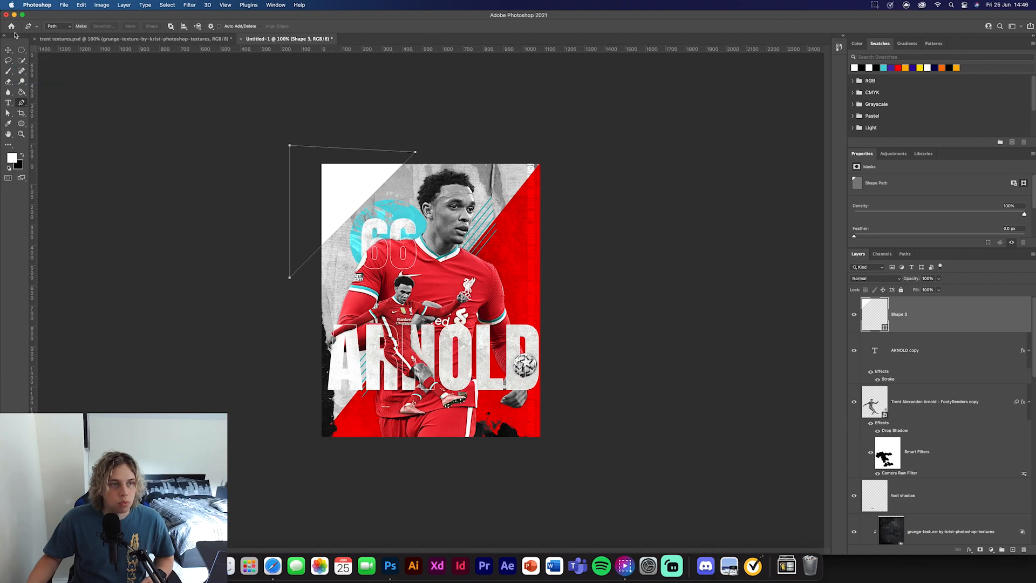
{"action": "key", "text": "super+z"}
Step: Turn the corner path into a black shape and set its blend mode to Overlay
{"action": "left_click", "coordinate": [19, 168]}
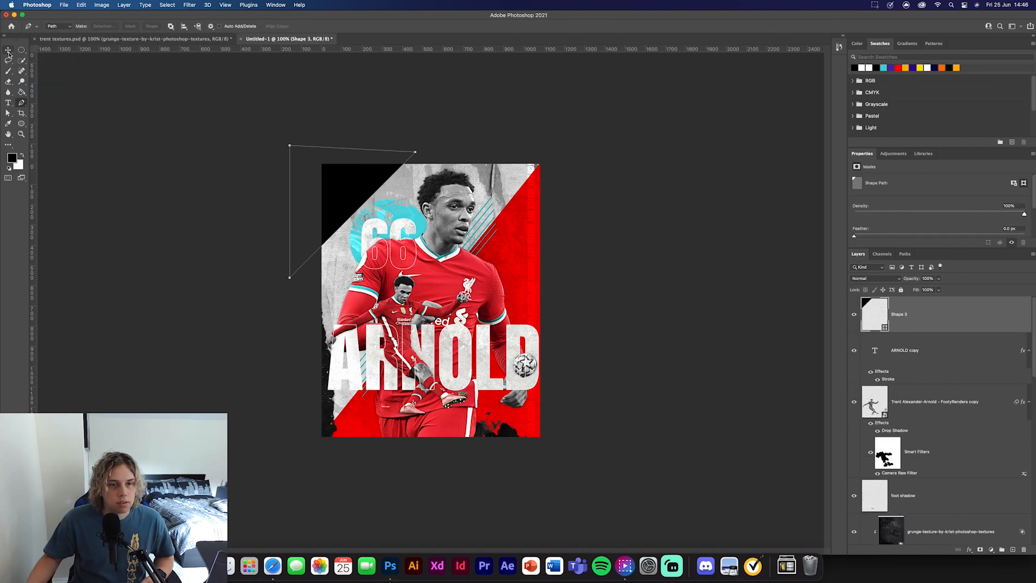
{"action": "left_click", "coordinate": [8, 51]}
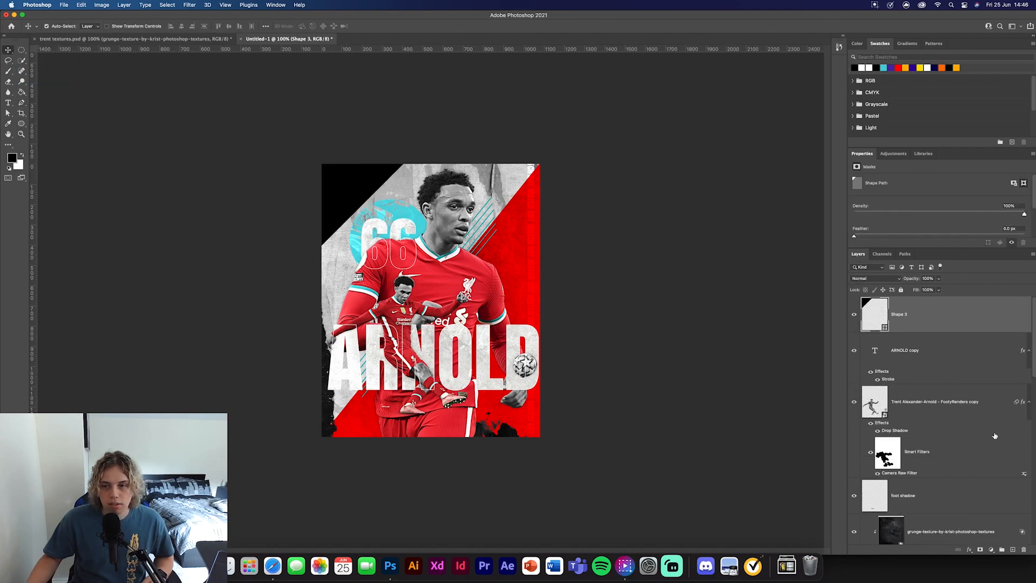
{"action": "left_click", "coordinate": [874, 278]}
{"action": "left_click", "coordinate": [866, 383]}
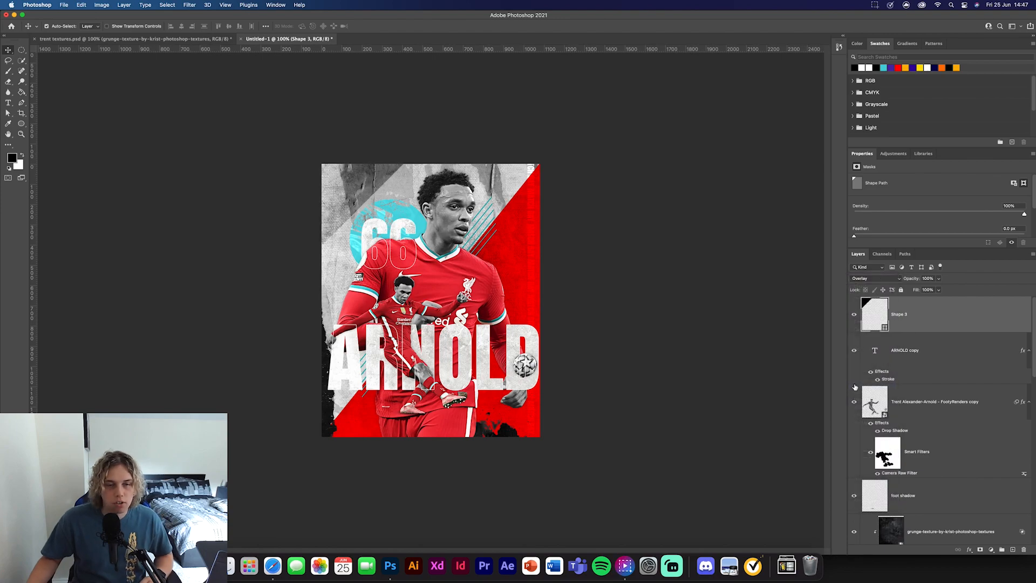
{"action": "left_click", "coordinate": [142, 247]}
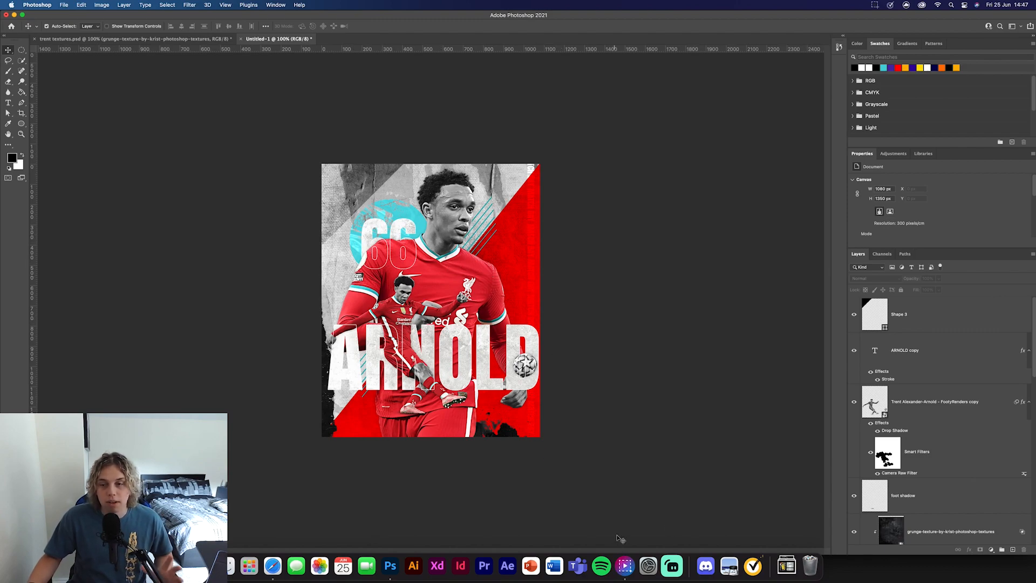
Step: Copy the AdobeStock_299501153, 04, texture24 and grunge texture layers together from trent textures.psd onto the top of the poster
{"action": "key", "text": "ctrl+Tab"}
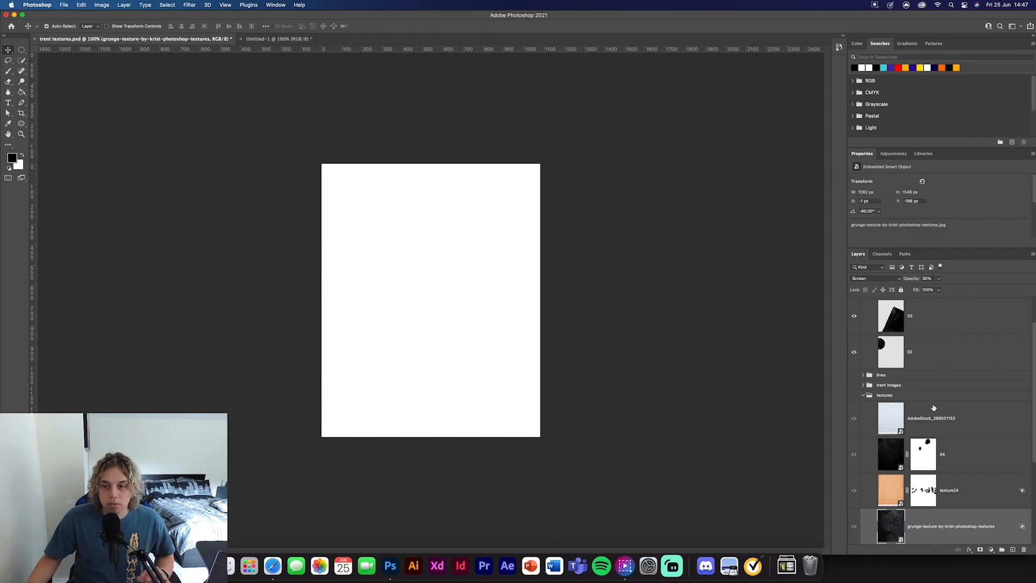
{"action": "scroll", "coordinate": [943, 433], "scroll_direction": "down", "scroll_amount": 3}
{"action": "left_click", "coordinate": [964, 437]}
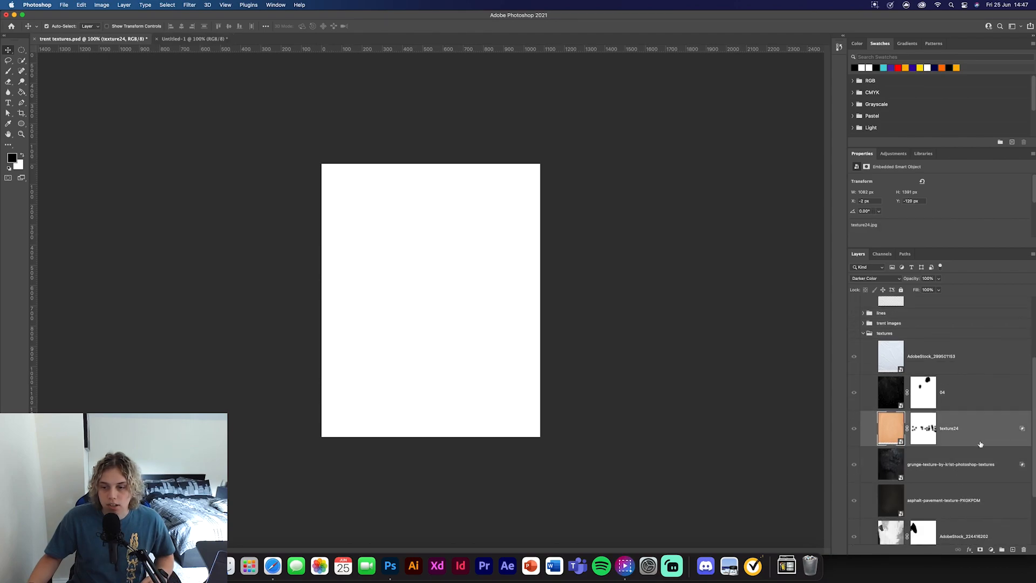
{"action": "left_click", "coordinate": [971, 453]}
{"action": "left_click", "coordinate": [983, 358], "text": "shift"}
{"action": "left_click_drag", "start_coordinate": [983, 358], "coordinate": [434, 296]}
Step: Scale the four texture layers up together to about 1275 px wide so they cover the whole poster
{"action": "key", "text": "super+t"}
{"action": "left_click_drag", "start_coordinate": [541, 293], "coordinate": [493, 299]}
{"action": "left_click_drag", "start_coordinate": [432, 467], "coordinate": [434, 485]}
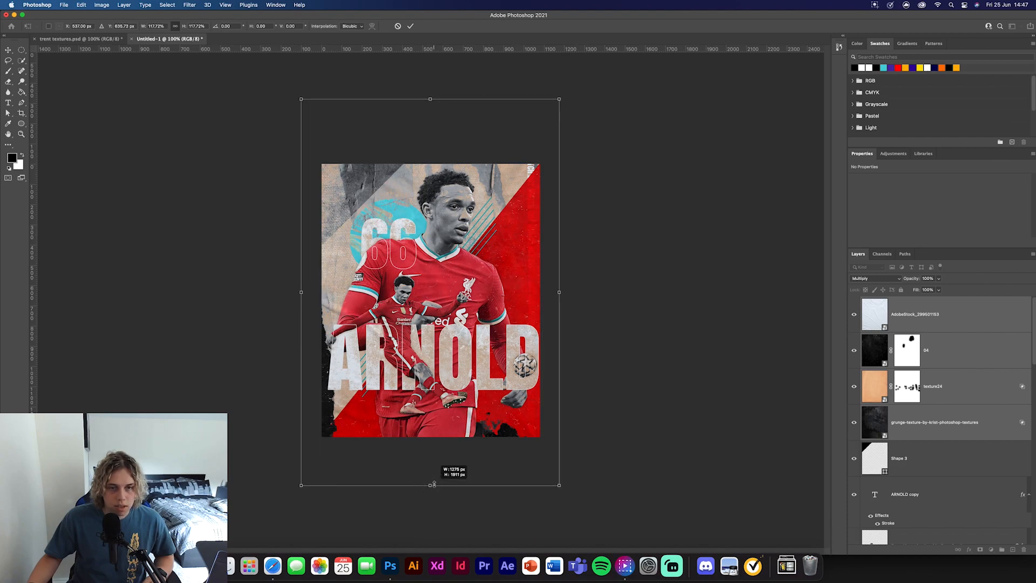
{"action": "left_click", "coordinate": [410, 25]}
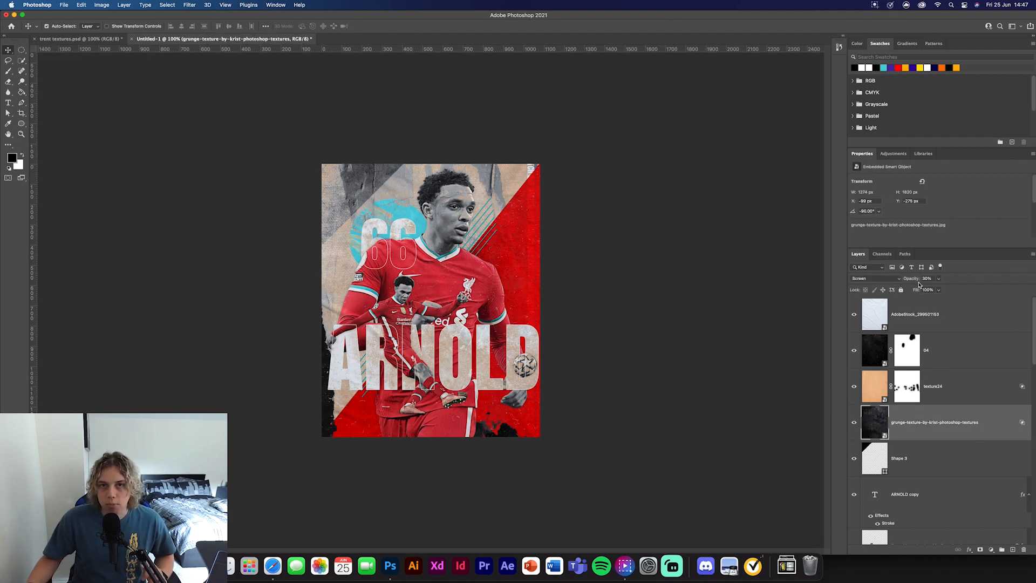
Step: Check the blend mode and opacity of the texture24, 04 and AdobeStock_299501153 layers
{"action": "left_click", "coordinate": [953, 392]}
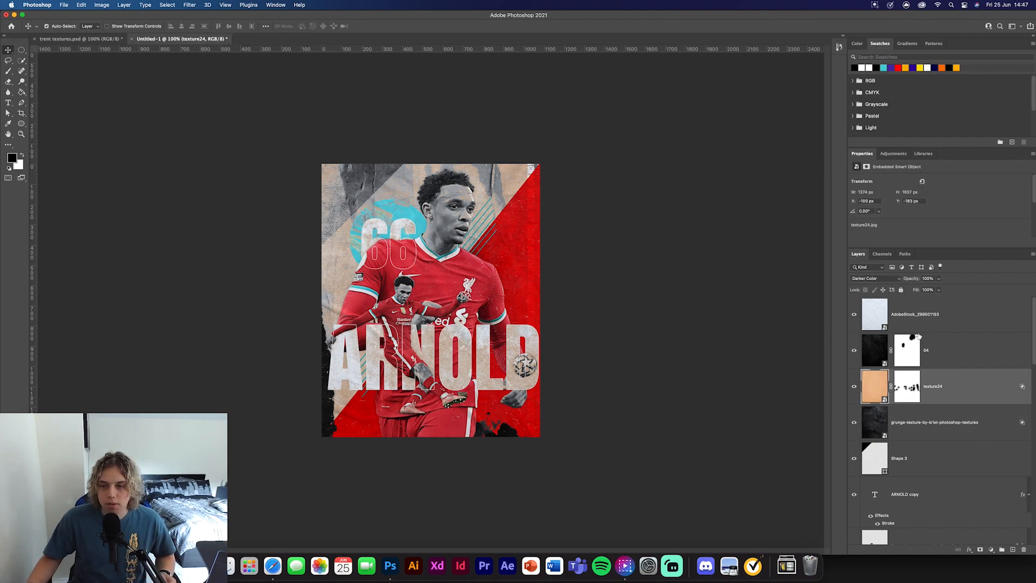
{"action": "left_click", "coordinate": [967, 357]}
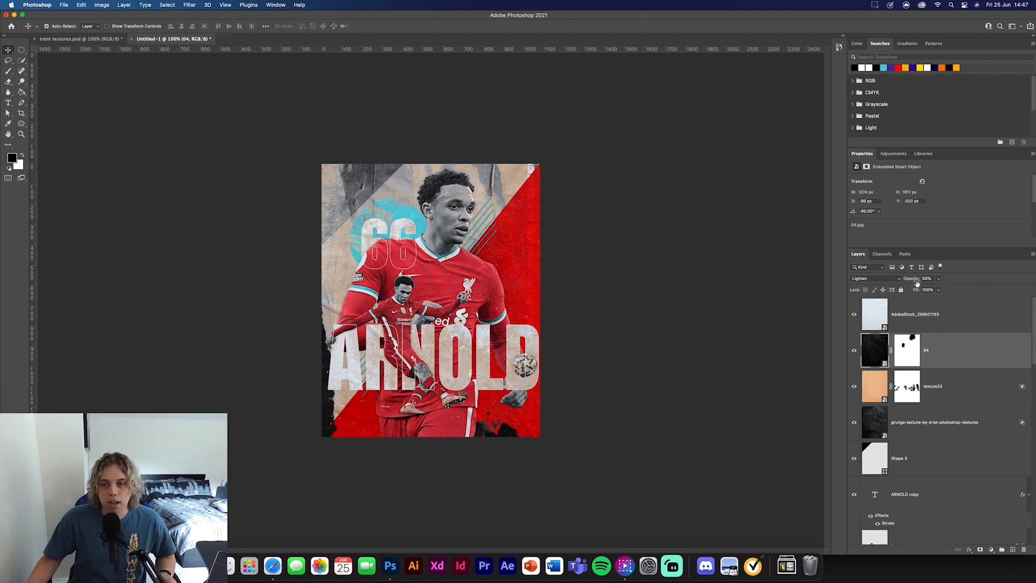
{"action": "left_click", "coordinate": [964, 312]}
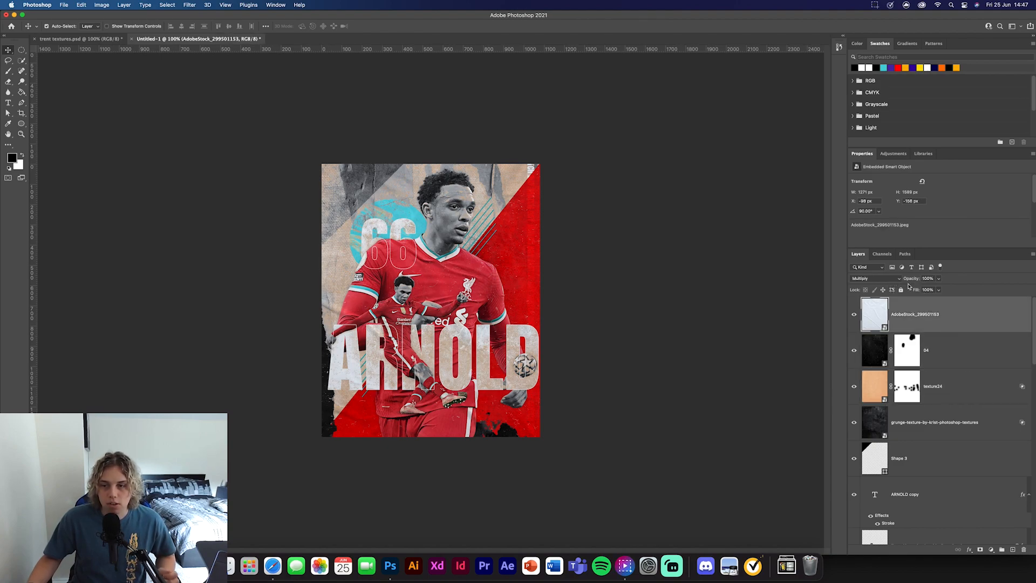
{"action": "left_click", "coordinate": [676, 364]}
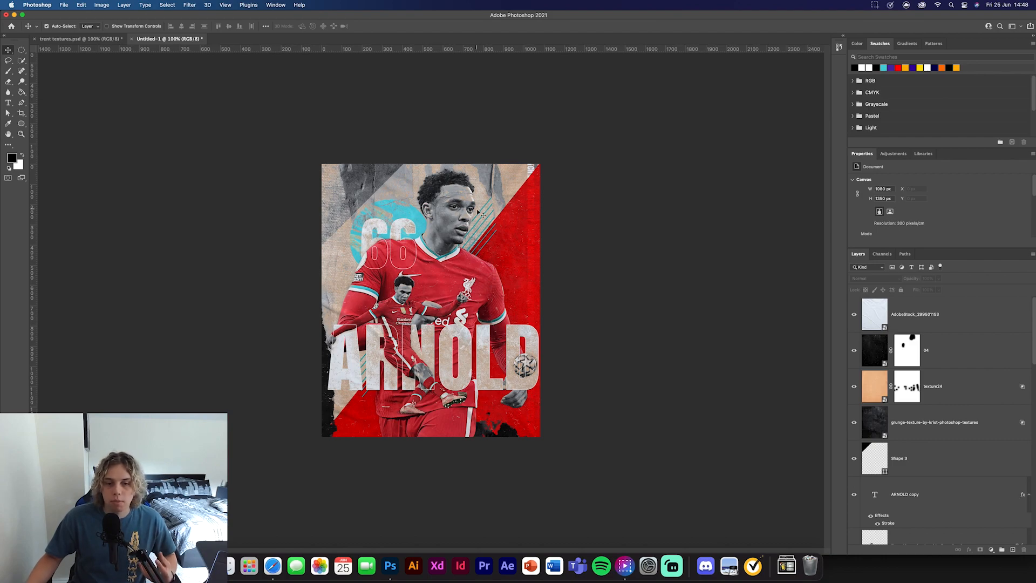
Step: Stamp all visible layers into a new merged layer on top and open it in the Camera Raw Filter
{"action": "key", "text": "super+alt+shift+e"}
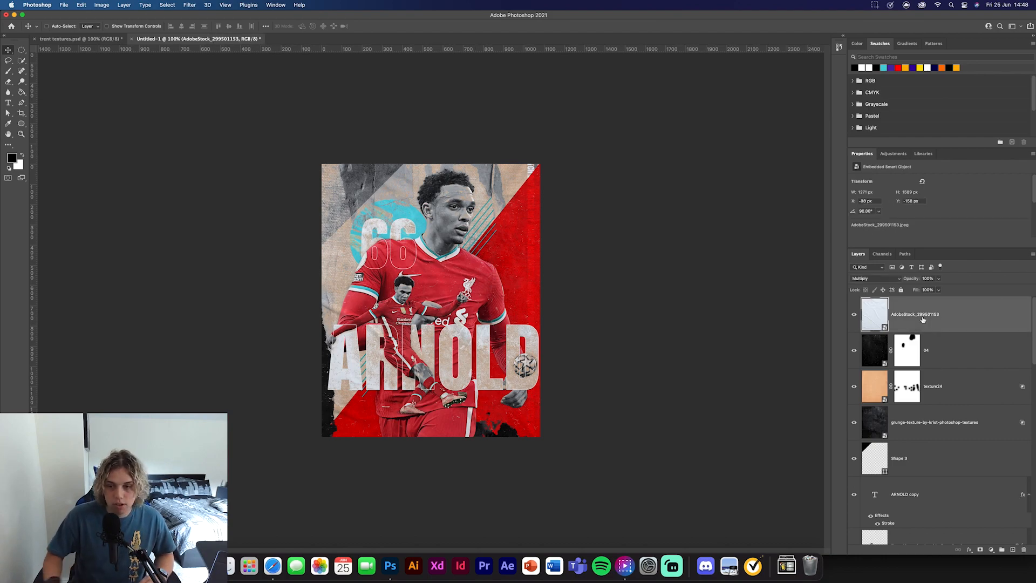
{"action": "left_click", "coordinate": [190, 5]}
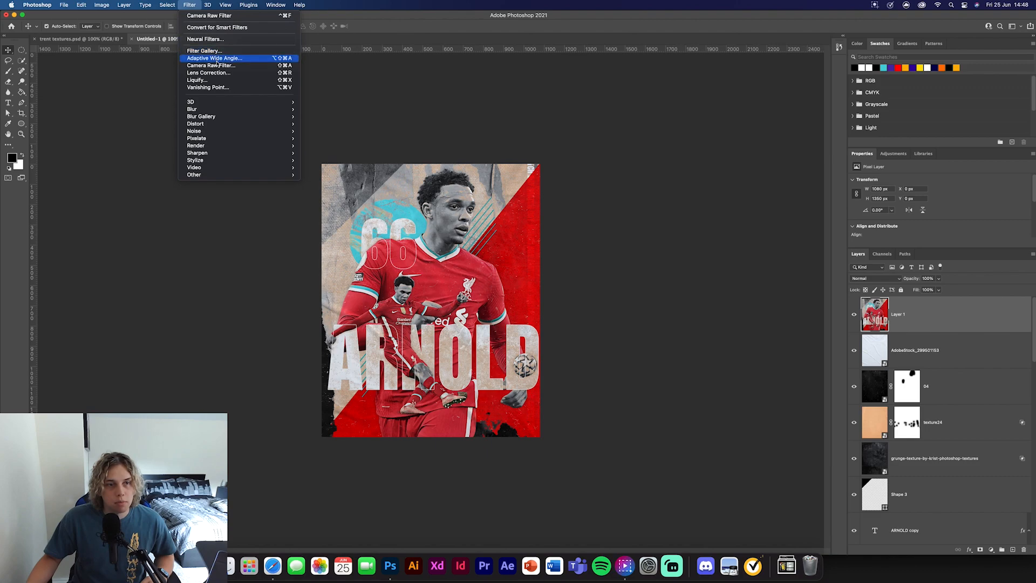
{"action": "left_click", "coordinate": [211, 66]}
Step: In the Basic adjustments, set Temperature +5, Contrast +48, Highlights +12, Shadows -13, Whites +18, Blacks -16, Texture +77, Clarity +55, Dehaze +8, Vibrance +13, Saturation +18
{"action": "left_click_drag", "start_coordinate": [946, 167], "coordinate": [948, 171]}
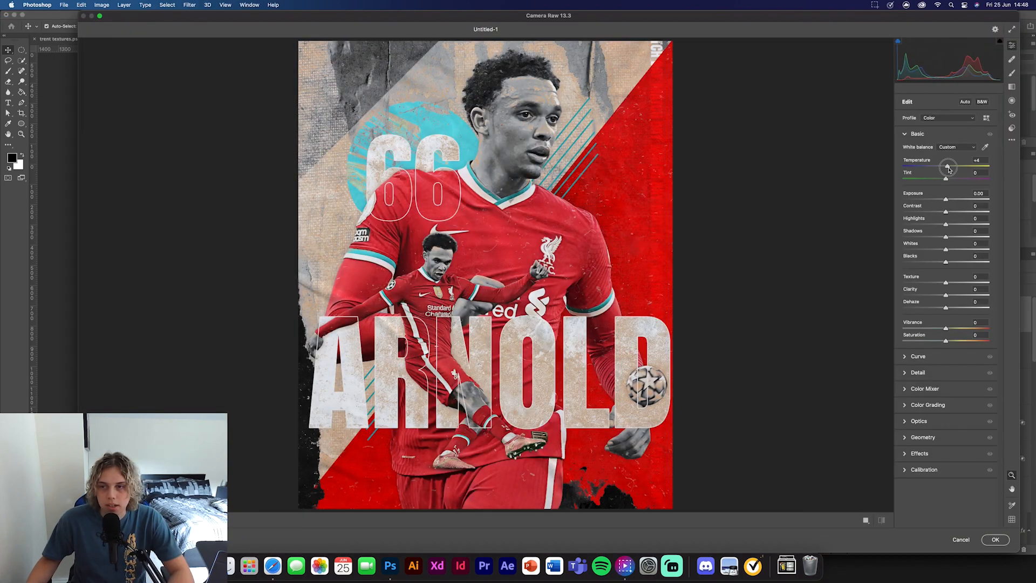
{"action": "left_click_drag", "start_coordinate": [946, 211], "coordinate": [954, 250]}
{"action": "left_click_drag", "start_coordinate": [945, 261], "coordinate": [970, 296]}
{"action": "left_click_drag", "start_coordinate": [945, 307], "coordinate": [954, 342]}
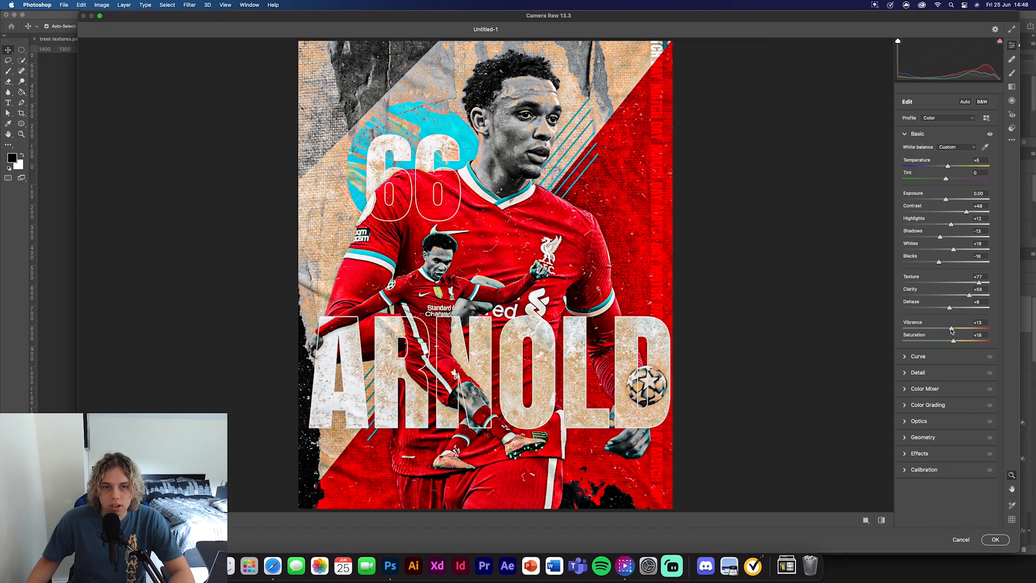
Step: Shape the point curve into a gentle S, lowering a shadow point slightly and placing a highlight point at input 225, output 230
{"action": "left_click", "coordinate": [912, 357]}
{"action": "left_click", "coordinate": [923, 241]}
{"action": "left_click", "coordinate": [983, 183]}
{"action": "left_click_drag", "start_coordinate": [923, 241], "coordinate": [925, 243]}
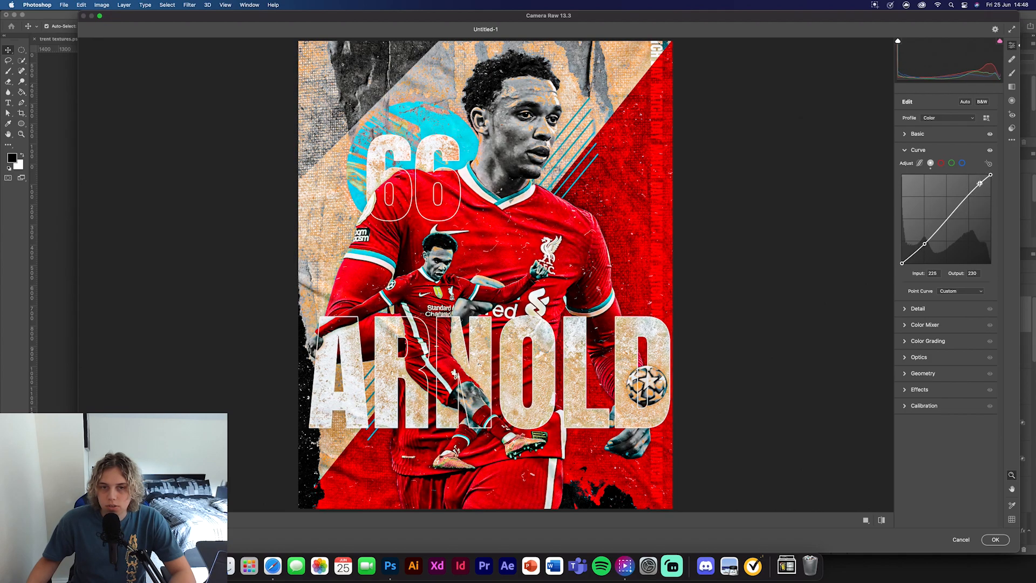
Step: Set Sharpening to 111 and Noise Reduction to 10, and shift the Blues hue to -2
{"action": "left_click", "coordinate": [918, 308]}
{"action": "left_click_drag", "start_coordinate": [926, 186], "coordinate": [967, 193]}
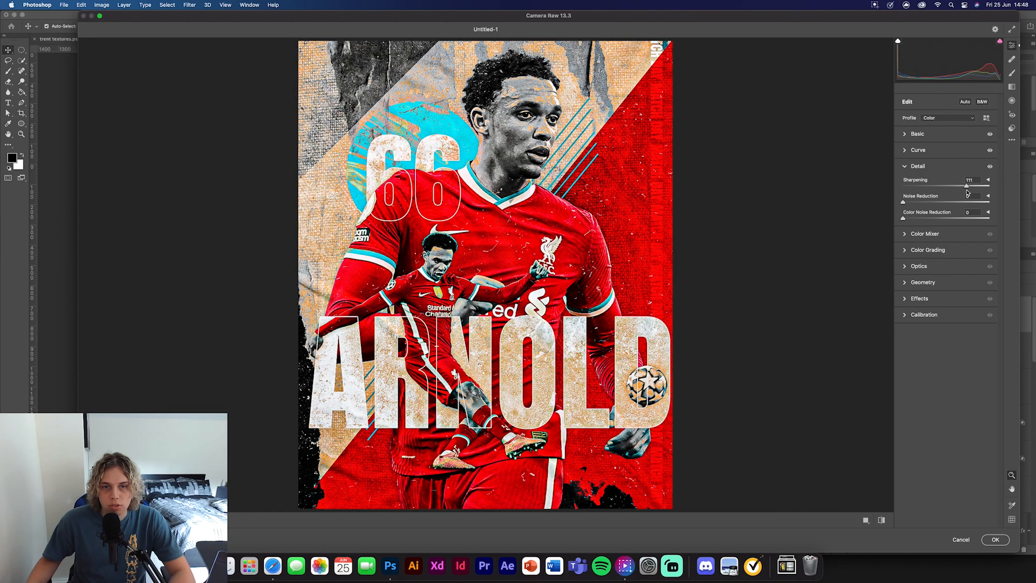
{"action": "left_click_drag", "start_coordinate": [902, 201], "coordinate": [912, 202]}
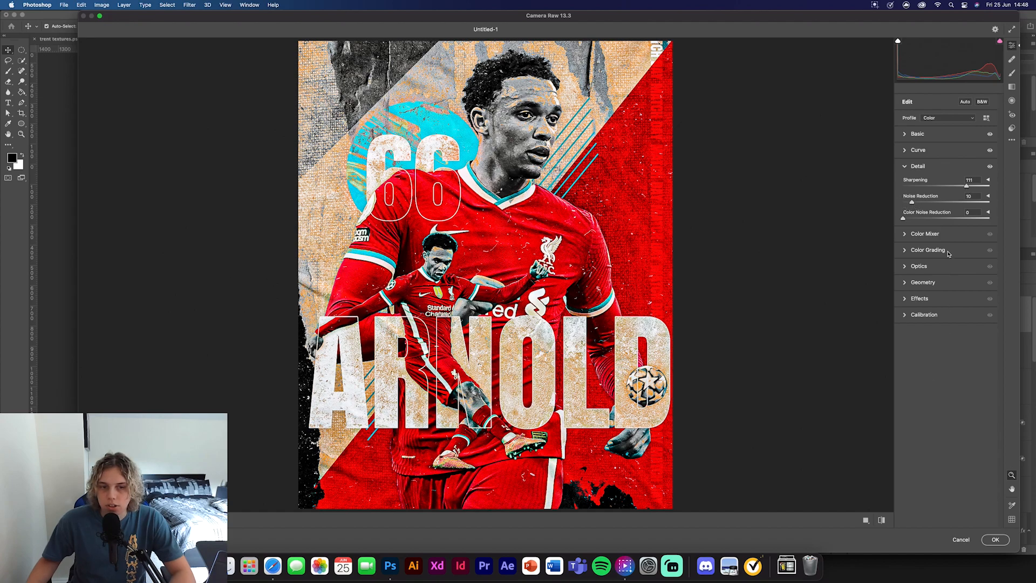
{"action": "left_click", "coordinate": [925, 234]}
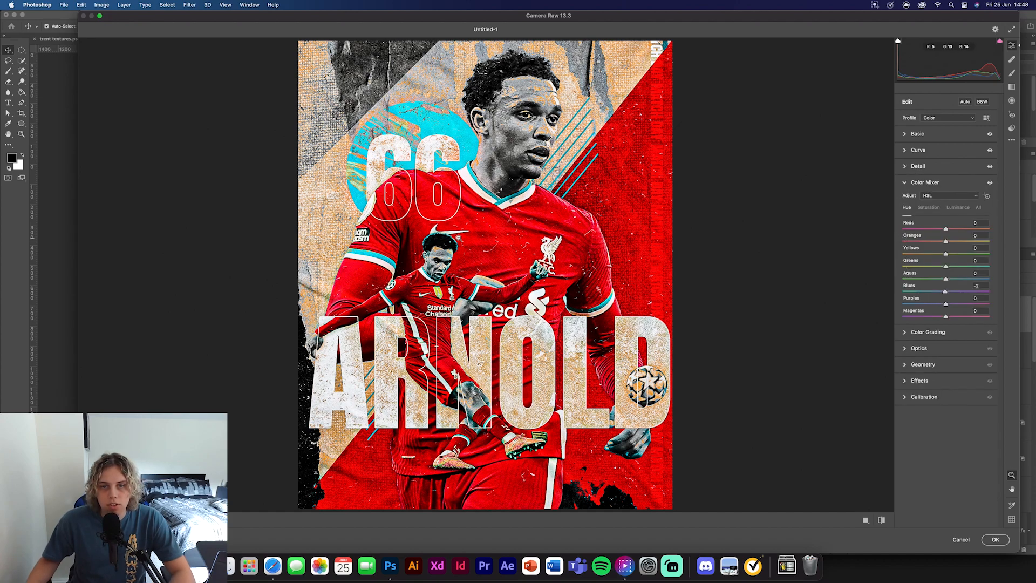
Step: Add film grain of 31 and a dark vignette of -9 to the poster
{"action": "left_click", "coordinate": [905, 383]}
{"action": "left_click_drag", "start_coordinate": [904, 267], "coordinate": [917, 269]}
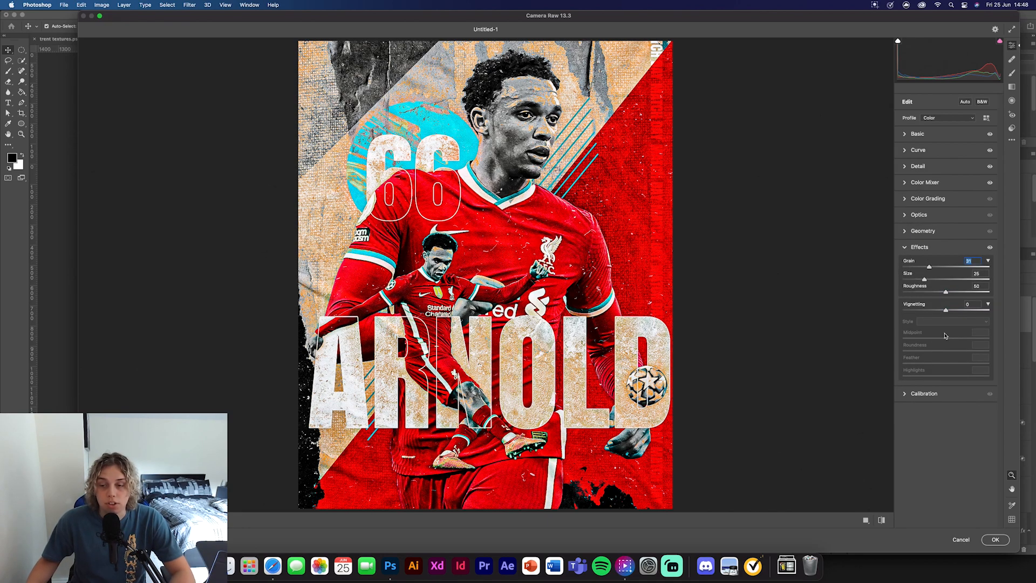
{"action": "left_click_drag", "start_coordinate": [946, 315], "coordinate": [941, 312]}
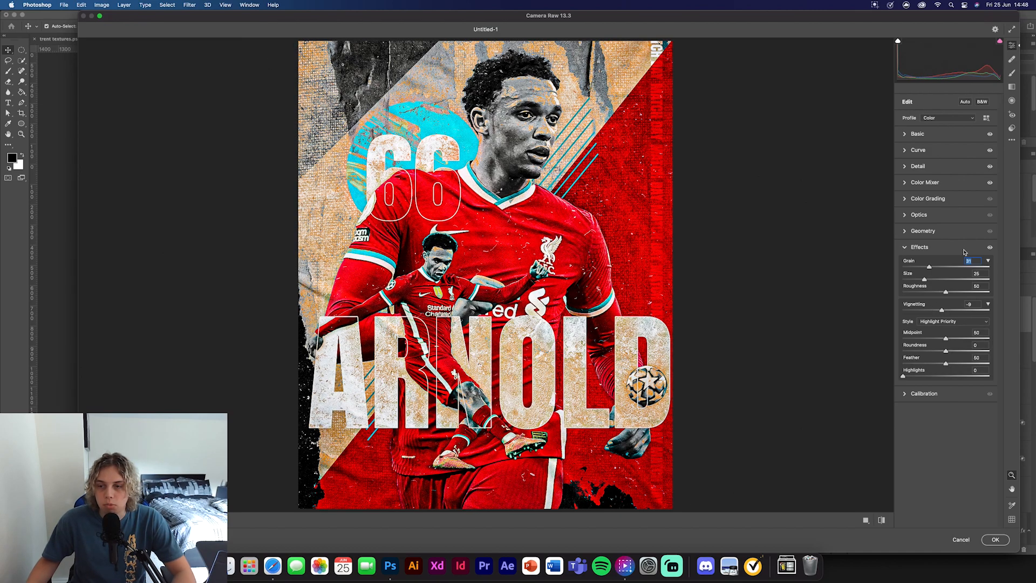
Step: Calibrate the Blue Primary saturation to -9 and the Red Primary saturation to +10, and compare the poster before and after side by side
{"action": "left_click", "coordinate": [910, 396]}
{"action": "left_click_drag", "start_coordinate": [946, 420], "coordinate": [943, 420]}
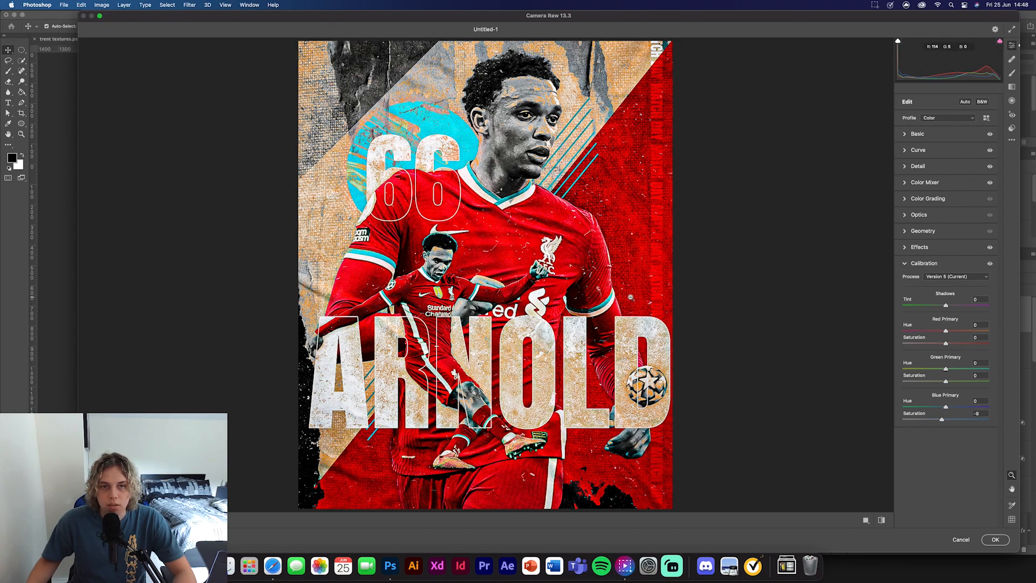
{"action": "left_click_drag", "start_coordinate": [945, 344], "coordinate": [951, 346]}
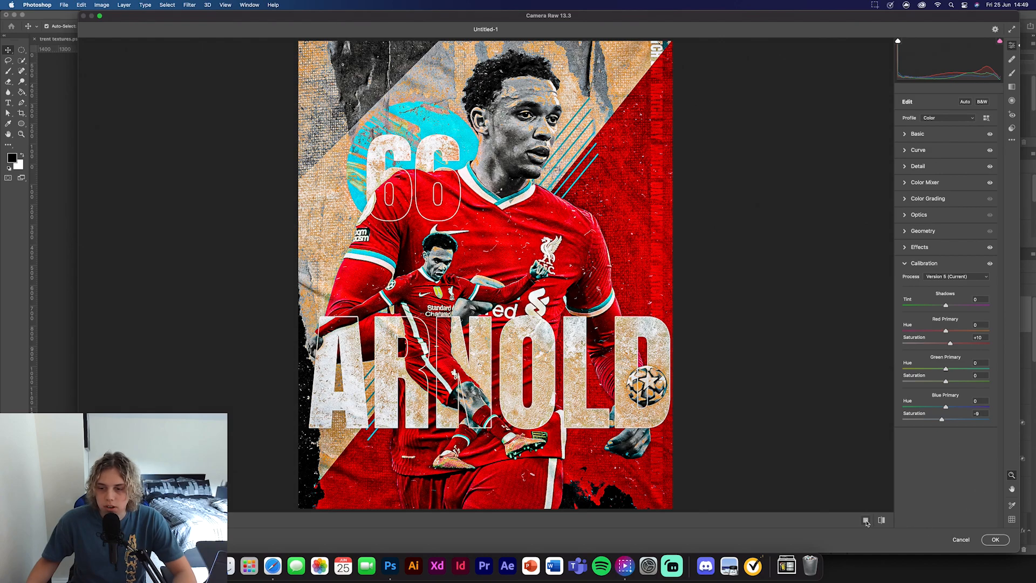
{"action": "left_click", "coordinate": [865, 520]}
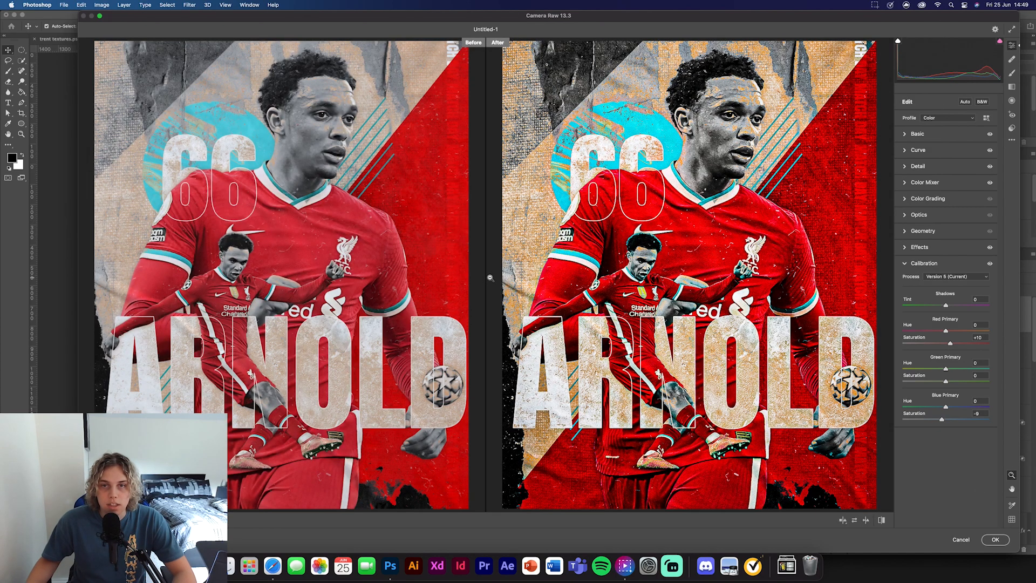